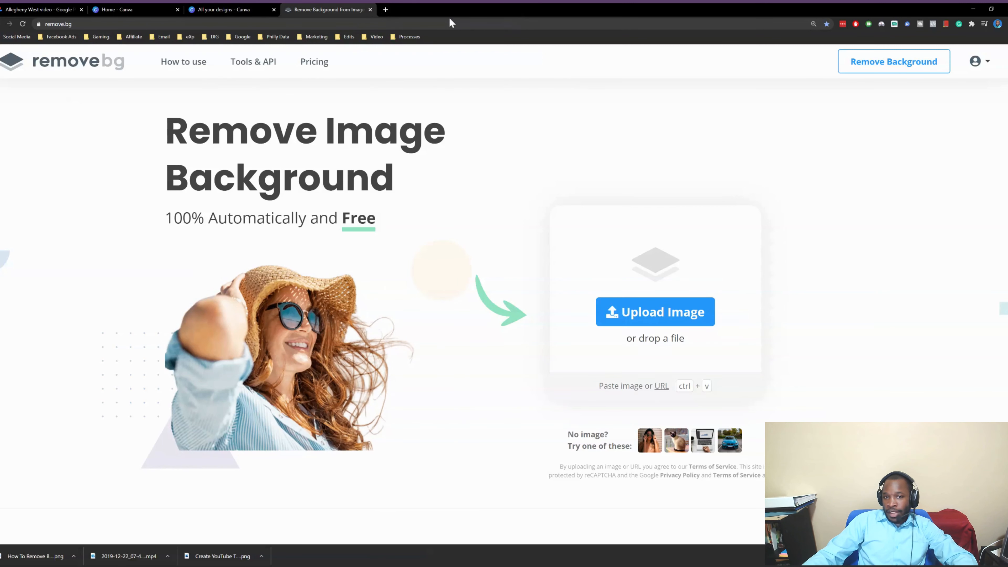
# Open facebook.com in a new tab and go to your profile page
pyautogui.click(386, 9)
pyautogui.write('facebook.com')
pyautogui.press('Return')
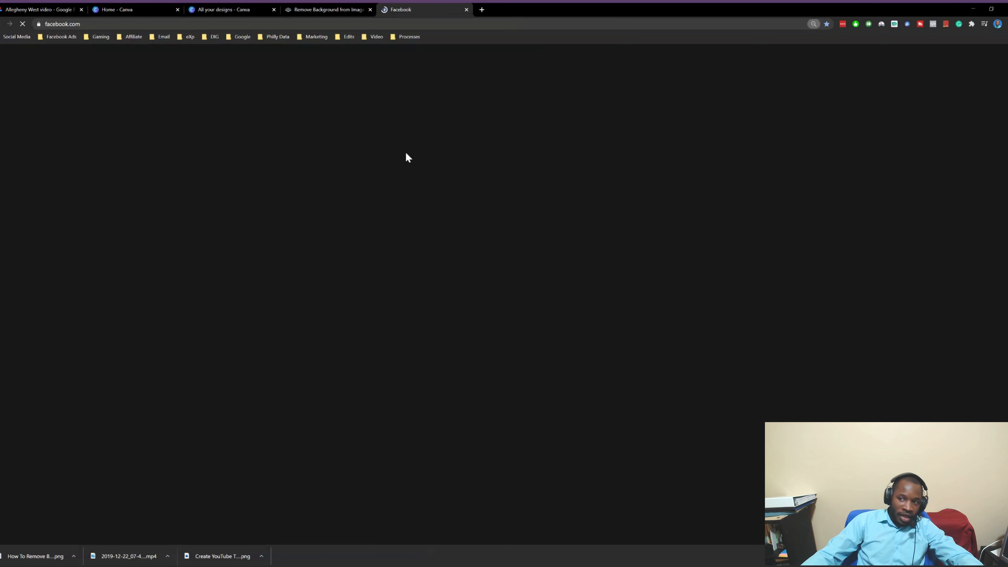
pyautogui.click(31, 84)
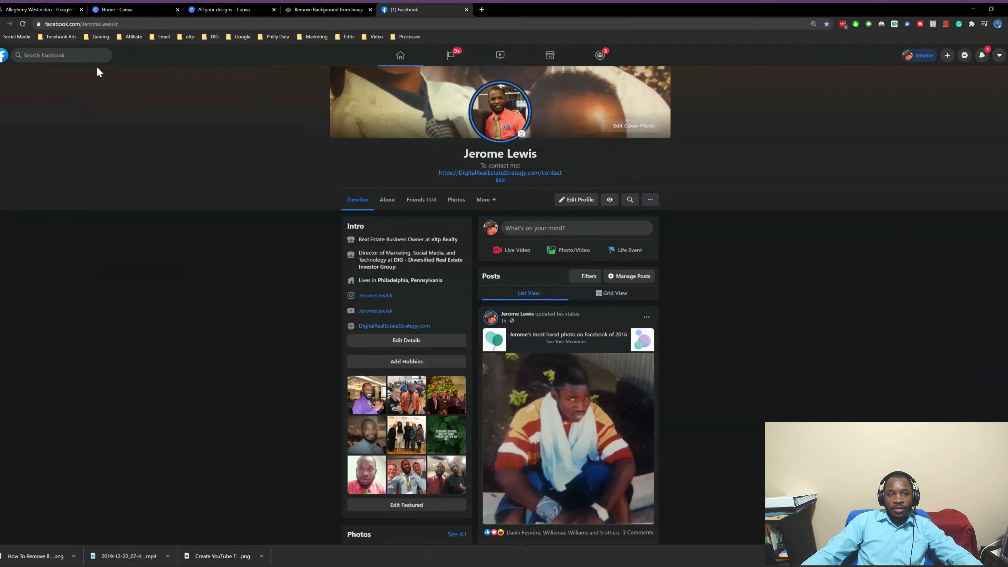
# Enlarge the Facebook page and open the profile's Photos section
pyautogui.hotkey('ctrl', '+')
pyautogui.hotkey('ctrl', '+')
pyautogui.hotkey('ctrl', '+')
pyautogui.hotkey('ctrl', '+')
pyautogui.hotkey('ctrl', '+')
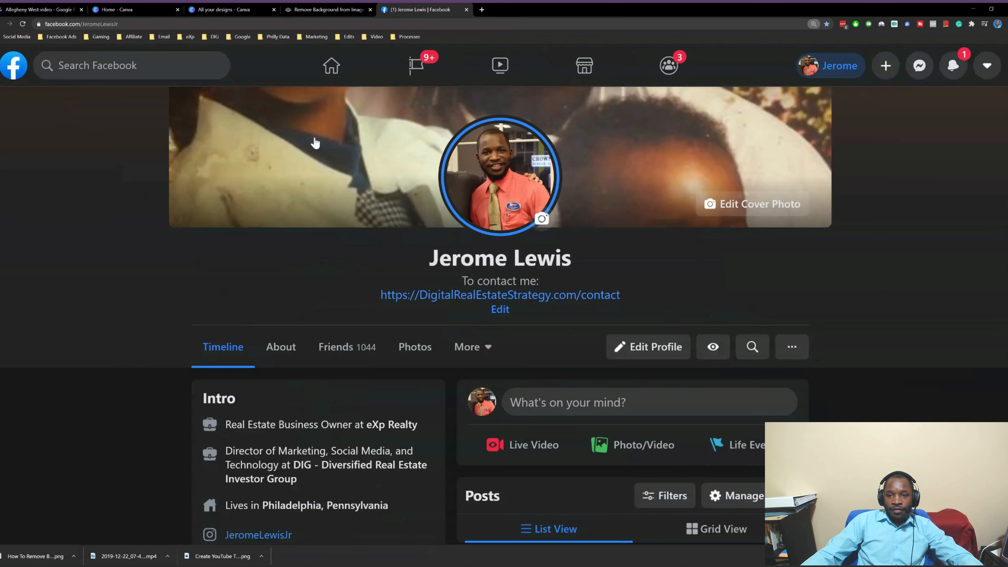
pyautogui.scroll(-10, 365, 144)
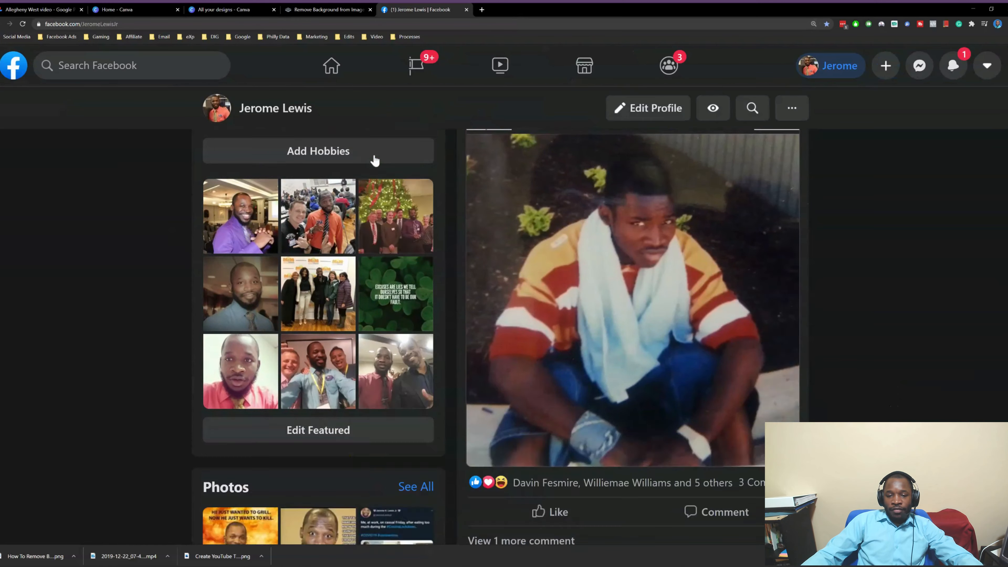
pyautogui.scroll(-3, 373, 158)
pyautogui.scroll(6, 375, 150)
pyautogui.scroll(-3, 372, 163)
pyautogui.scroll(3, 366, 171)
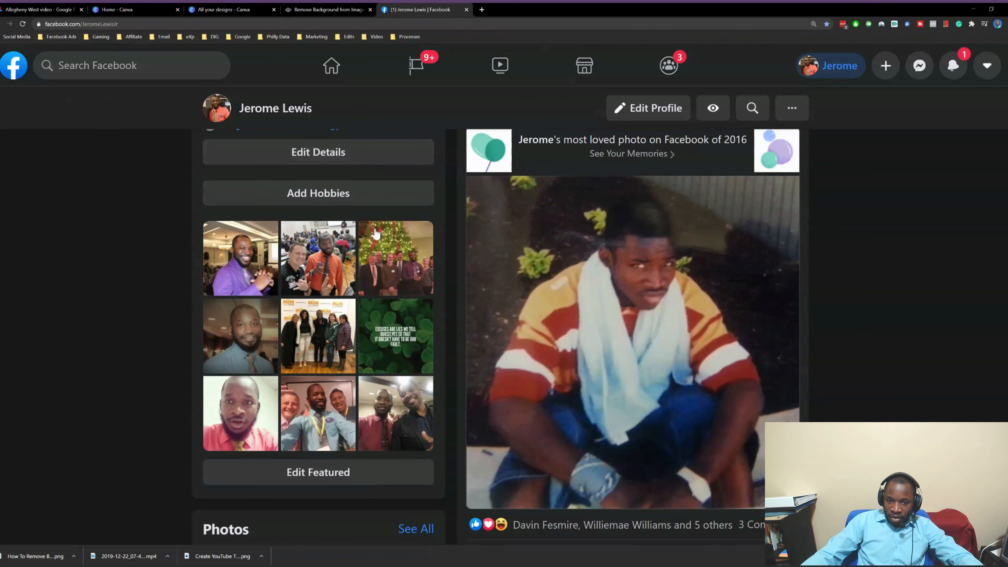
pyautogui.scroll(10, 336, 237)
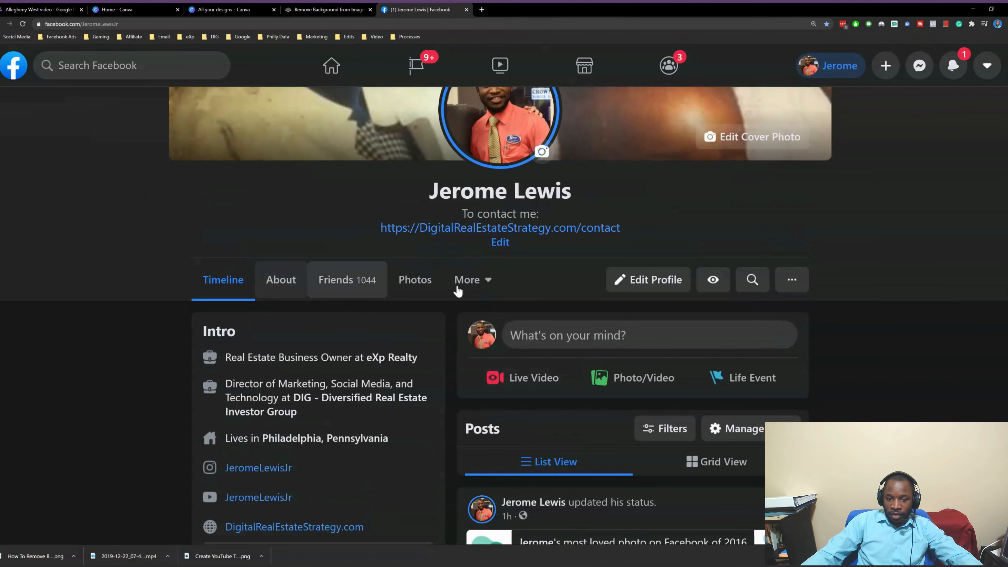
pyautogui.click(428, 282)
# Find the purple-shirt photo, open it full size and save it as a jpg
pyautogui.scroll(-5, 429, 281)
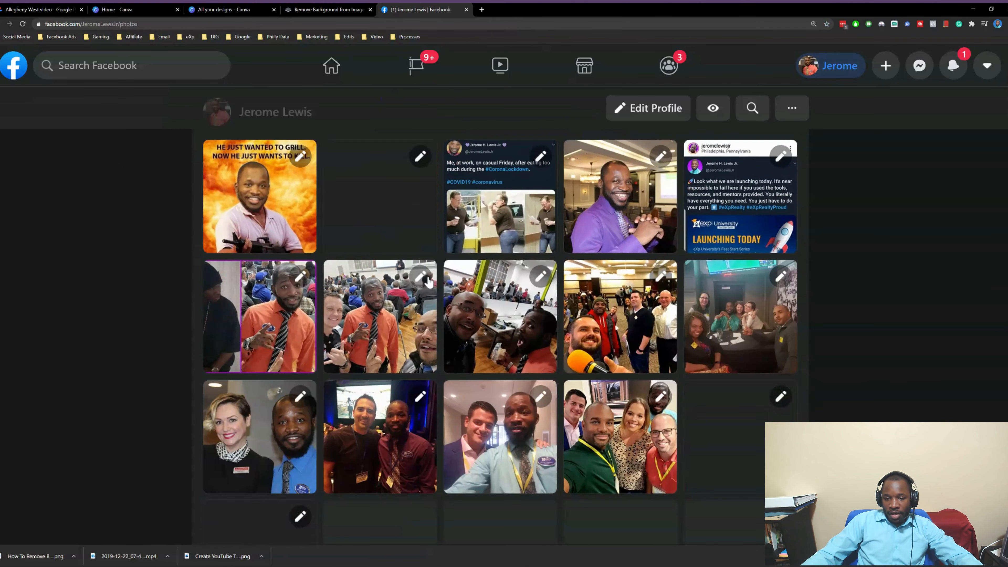
pyautogui.scroll(-3, 428, 281)
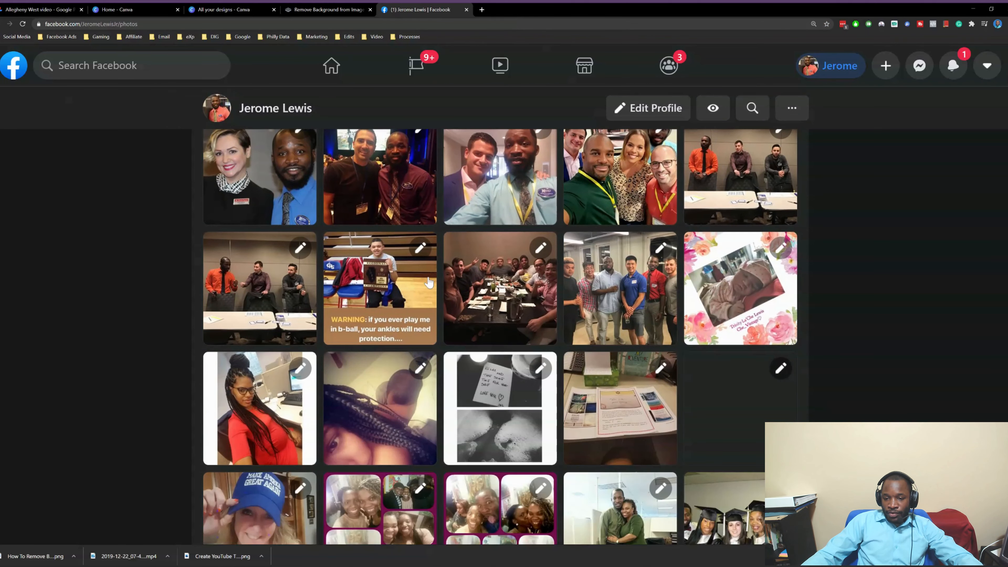
pyautogui.scroll(-5, 429, 282)
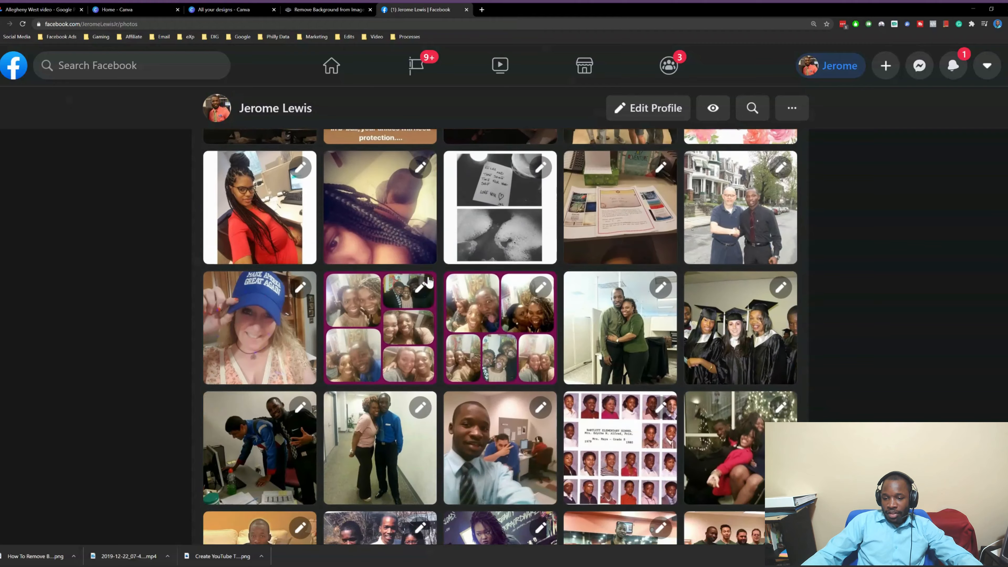
pyautogui.scroll(5, 429, 281)
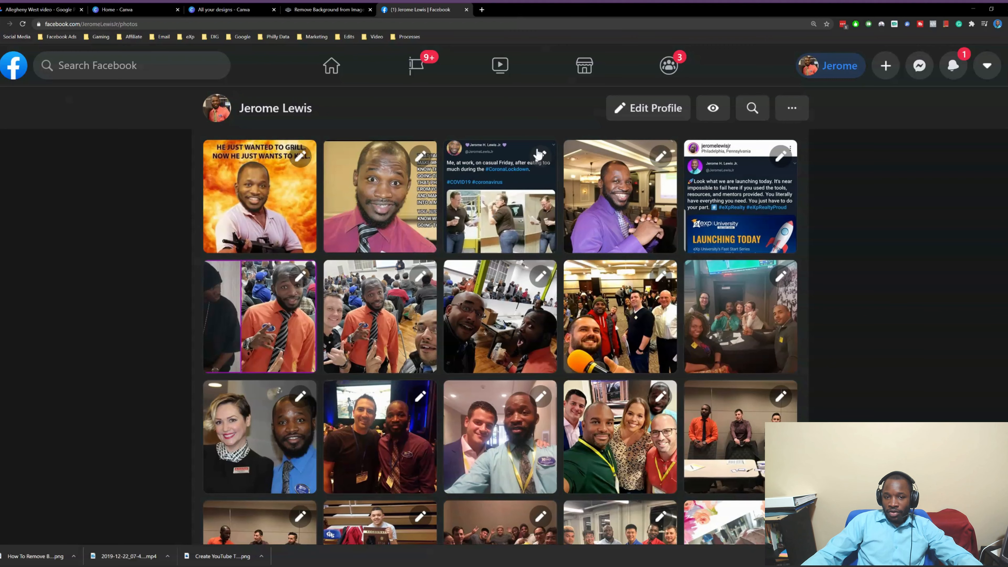
pyautogui.scroll(-15, 484, 211)
pyautogui.scroll(-3, 496, 224)
pyautogui.scroll(8, 496, 223)
pyautogui.scroll(-5, 496, 224)
pyautogui.scroll(20, 496, 224)
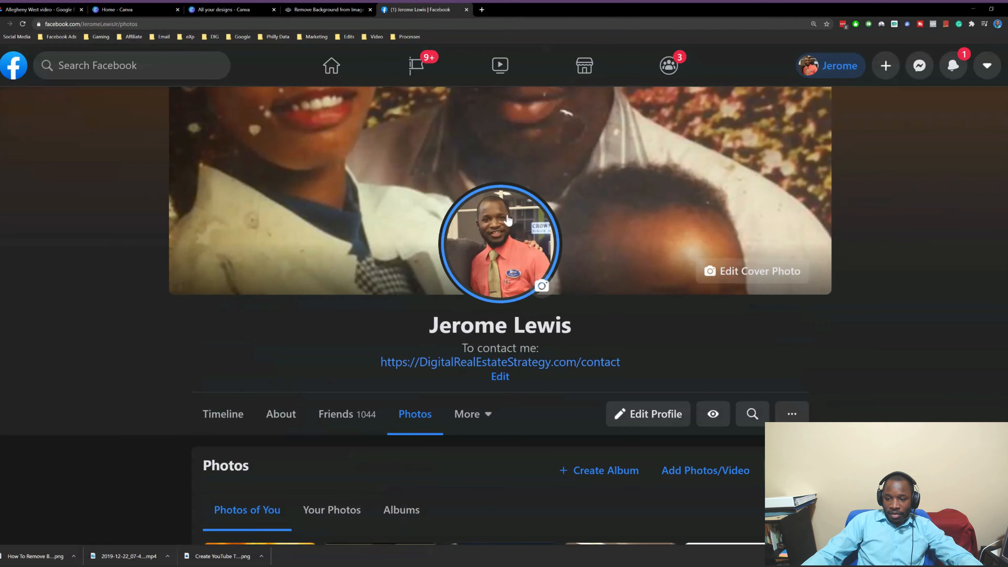
pyautogui.scroll(-5, 508, 219)
pyautogui.click(600, 293)
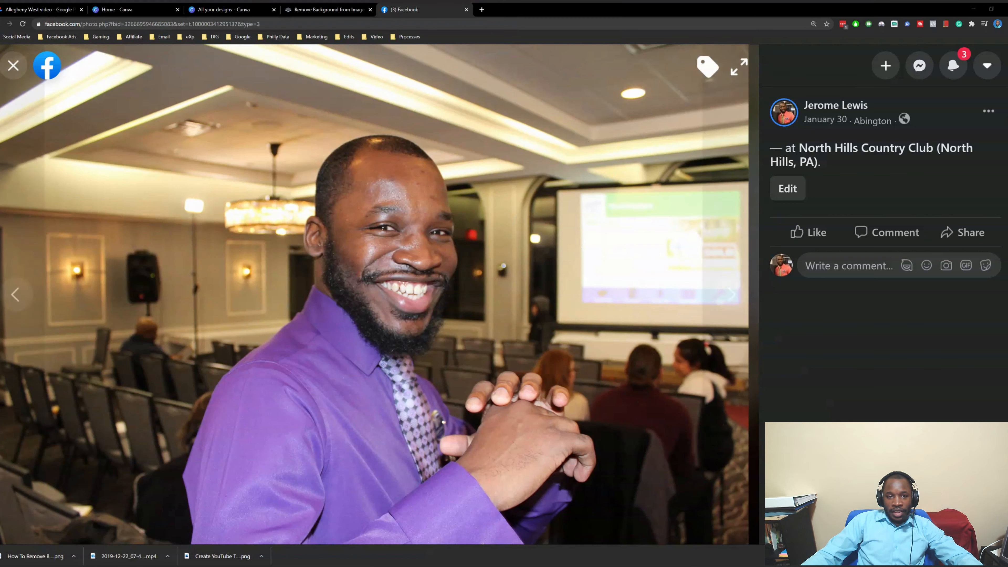
pyautogui.press('Return')
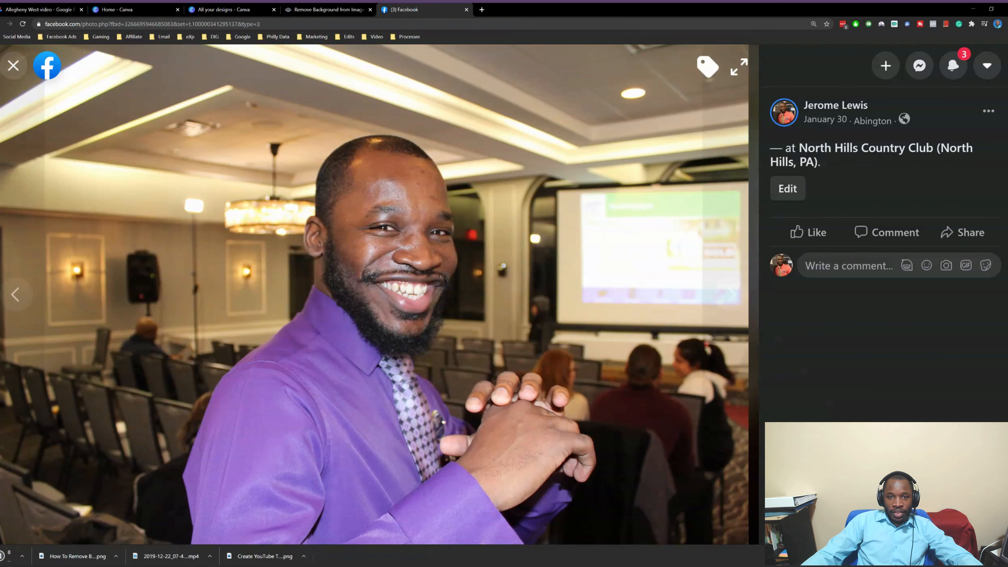
pyautogui.click(333, 10)
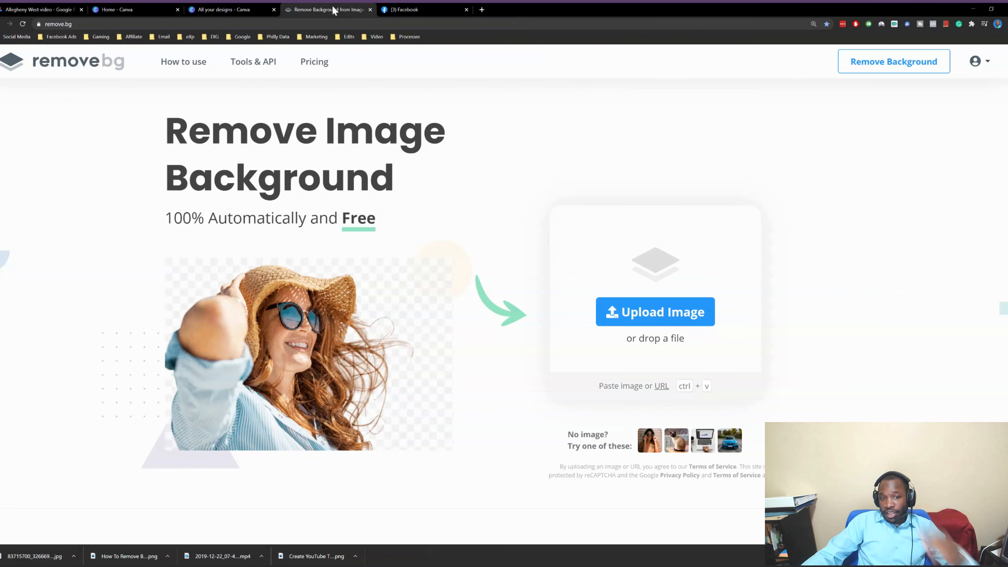
# Upload the downloaded purple-shirt jpg to remove.bg and download the background-free png
pyautogui.click(670, 324)
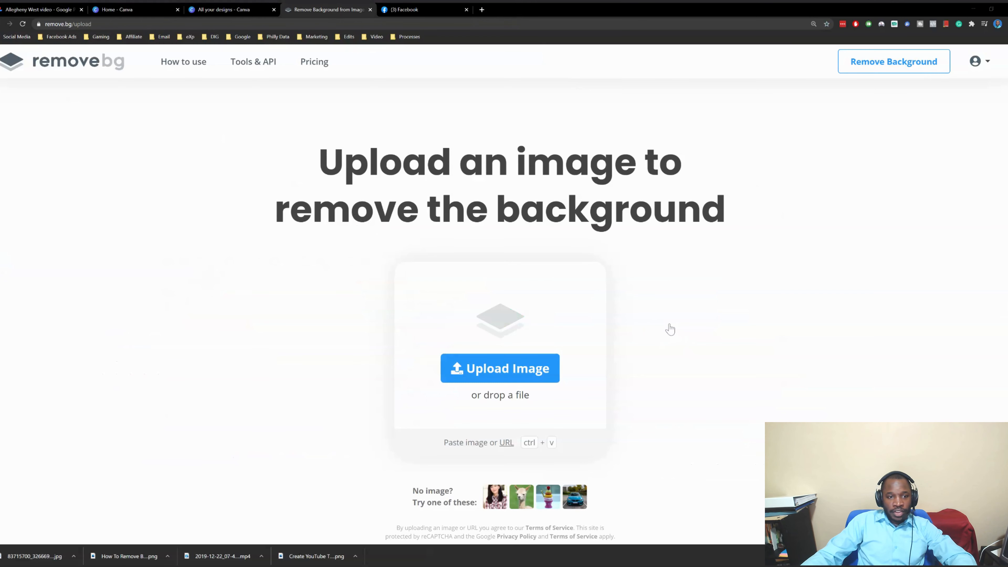
pyautogui.doubleClick(526, 255)
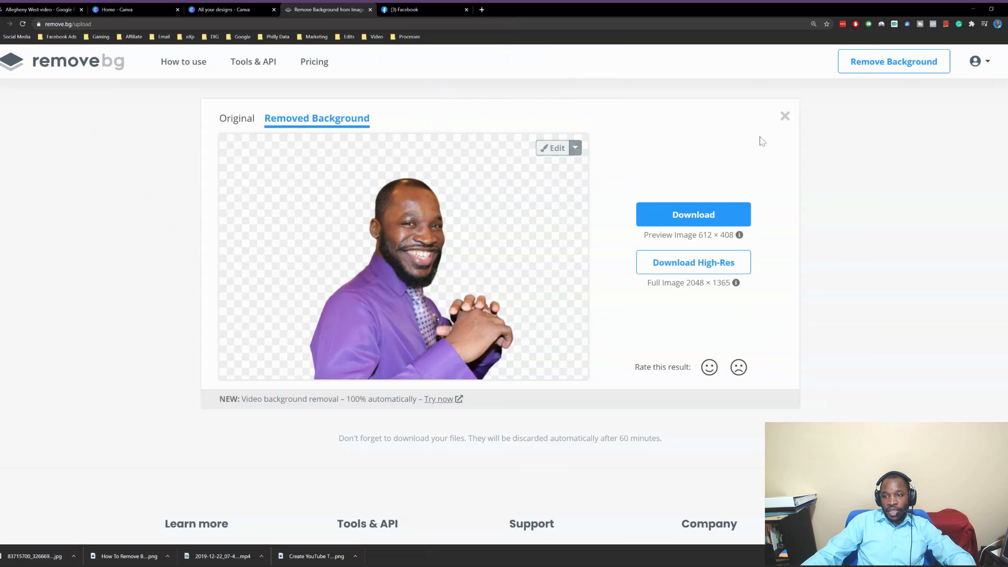
pyautogui.click(696, 213)
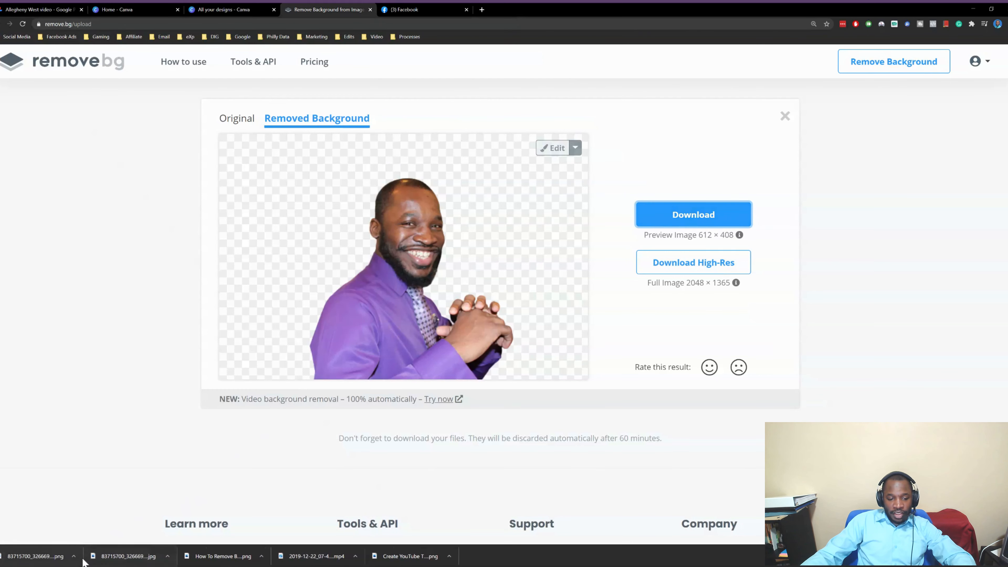
# View the downloaded cut-out image, then return to the remove.bg home page
pyautogui.click(101, 532)
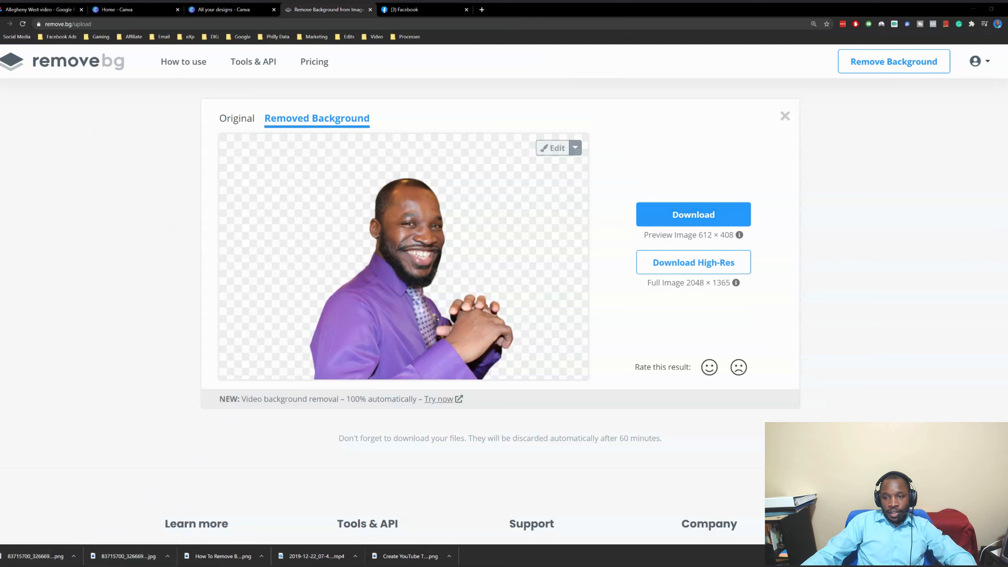
pyautogui.click(754, 125)
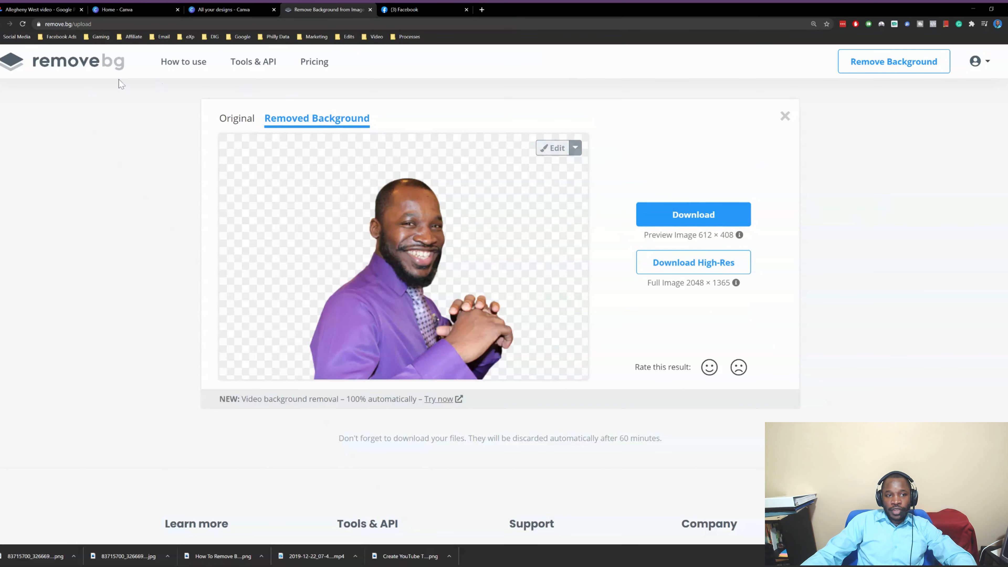
pyautogui.click(119, 71)
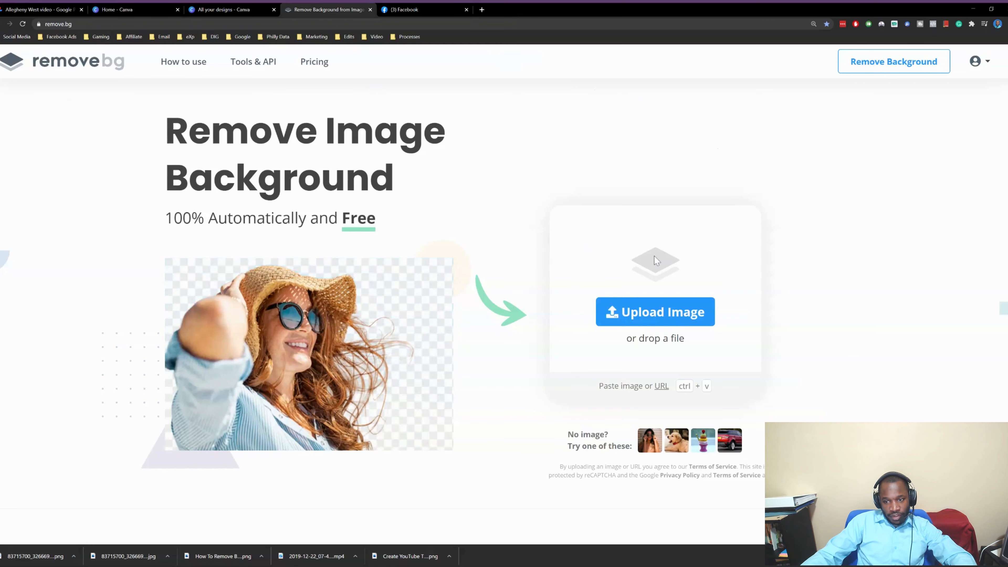
# Re-upload the purple-shirt photo to remove.bg for a second cut-out, then return to Facebook
pyautogui.click(430, 11)
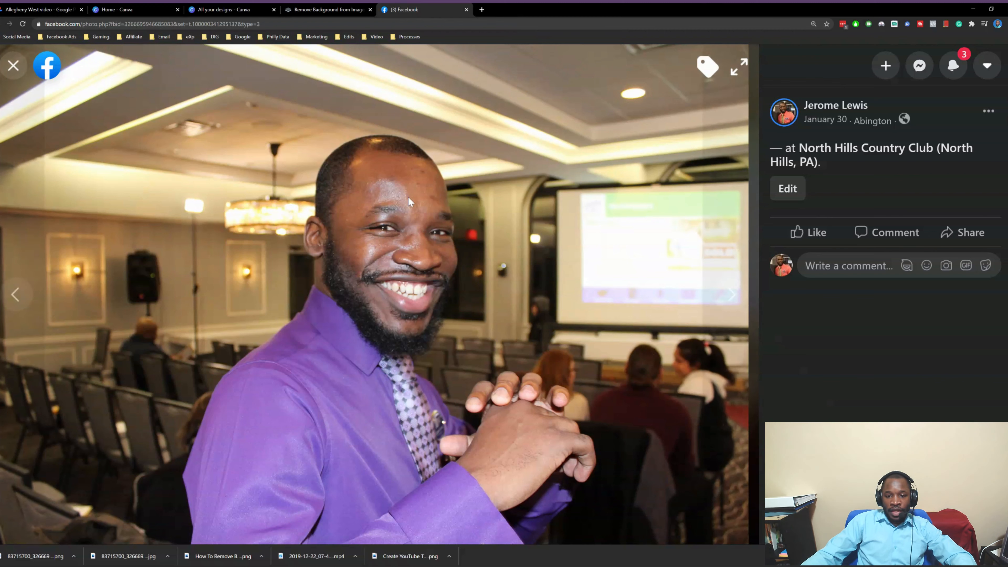
pyautogui.click(340, 11)
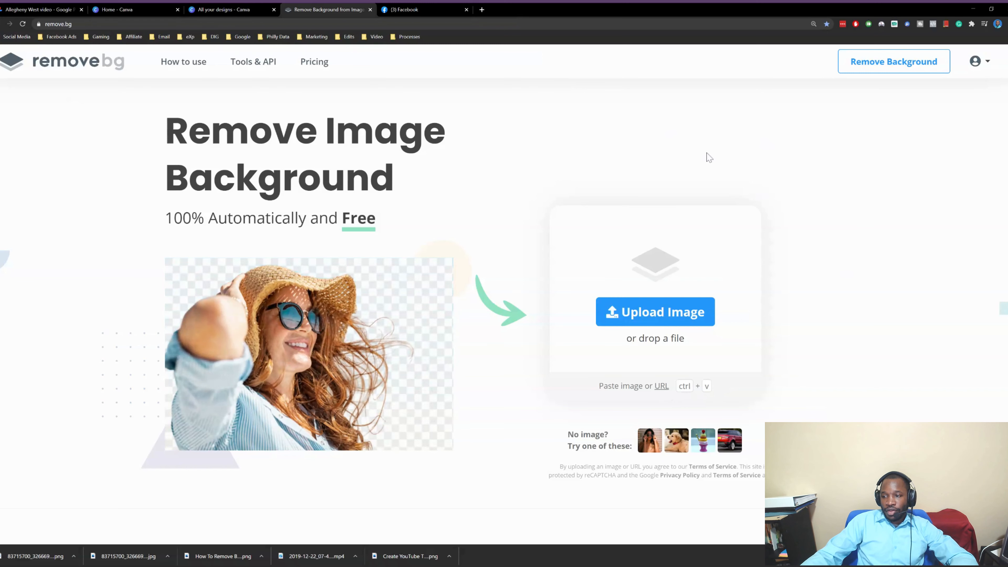
pyautogui.doubleClick(179, 271)
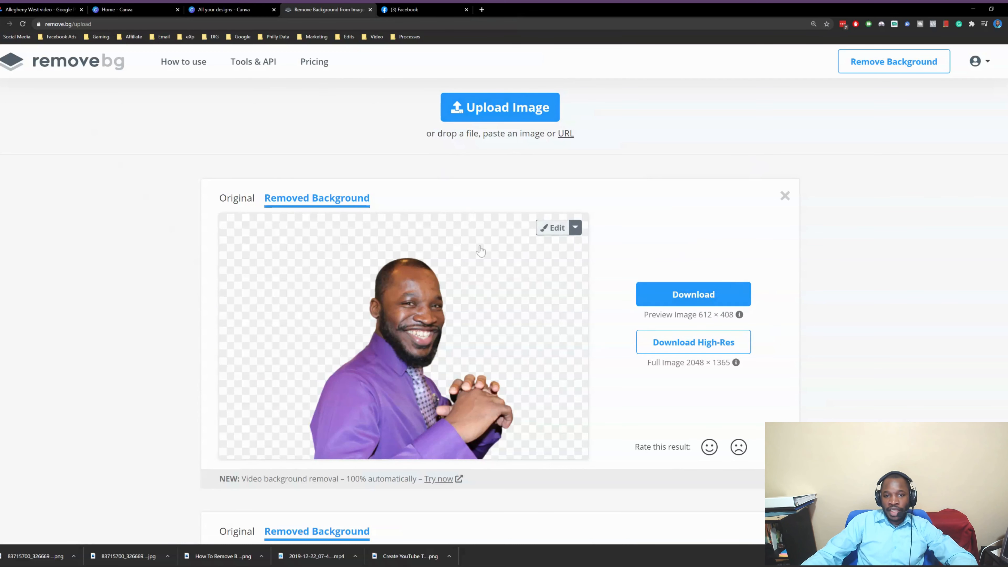
pyautogui.click(413, 9)
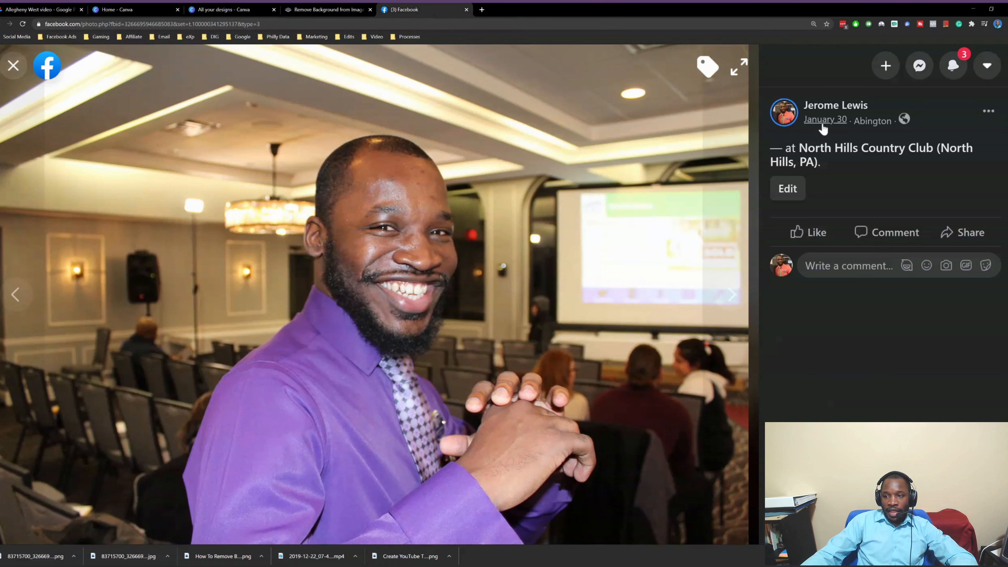
# Back in the Facebook photos, open the photo of the woman and man
pyautogui.click(13, 65)
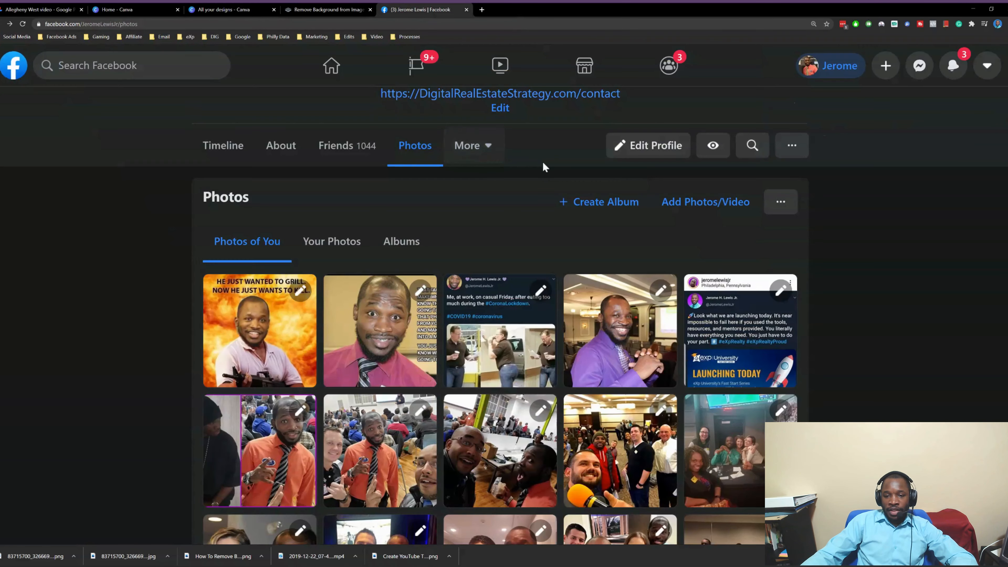
pyautogui.scroll(-6, 505, 220)
pyautogui.scroll(-3, 397, 278)
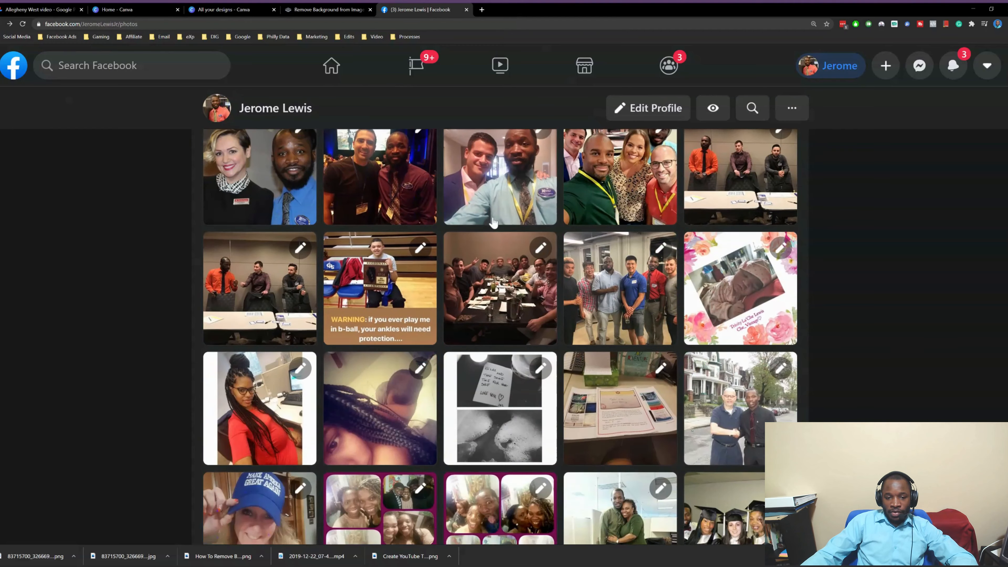
pyautogui.scroll(3, 397, 278)
pyautogui.click(274, 290)
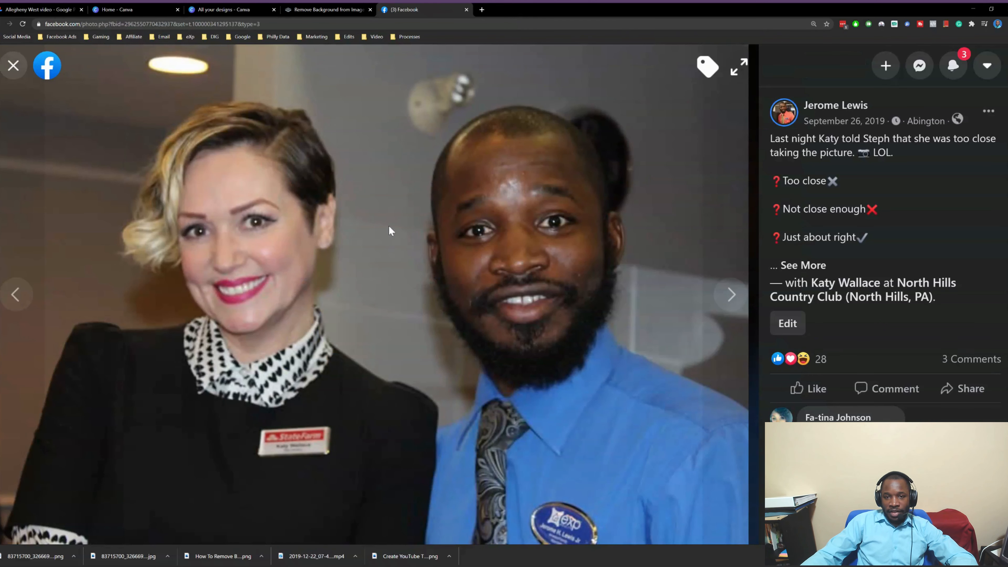
# Paste the couple photo into remove.bg's home page and open its editor
pyautogui.click(346, 8)
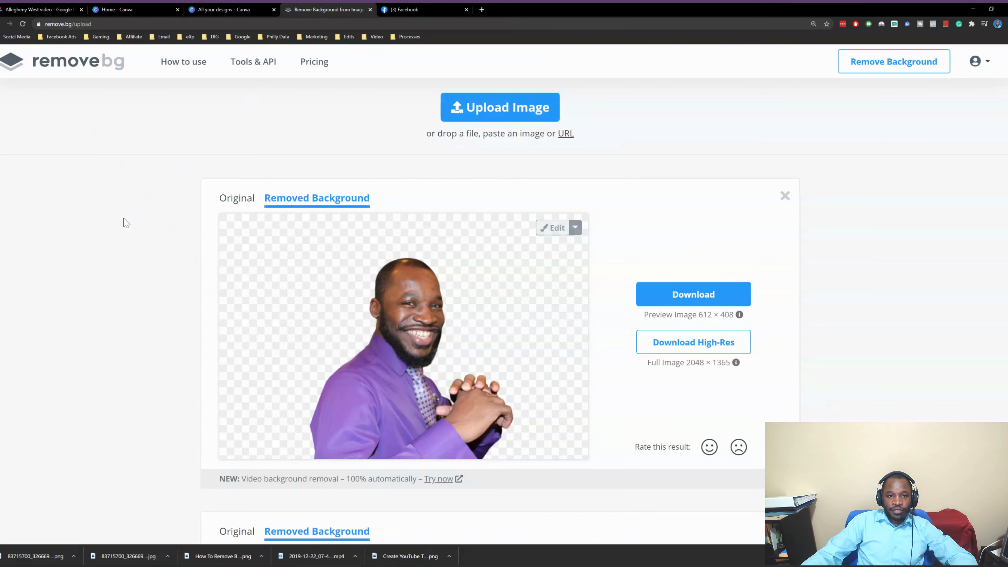
pyautogui.click(76, 60)
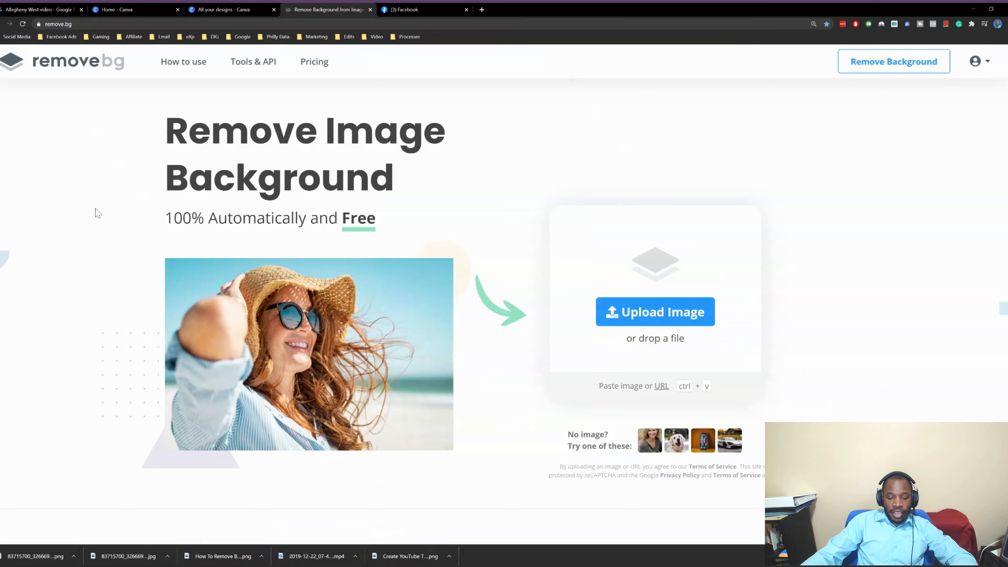
pyautogui.hotkey('ctrl', 'v')
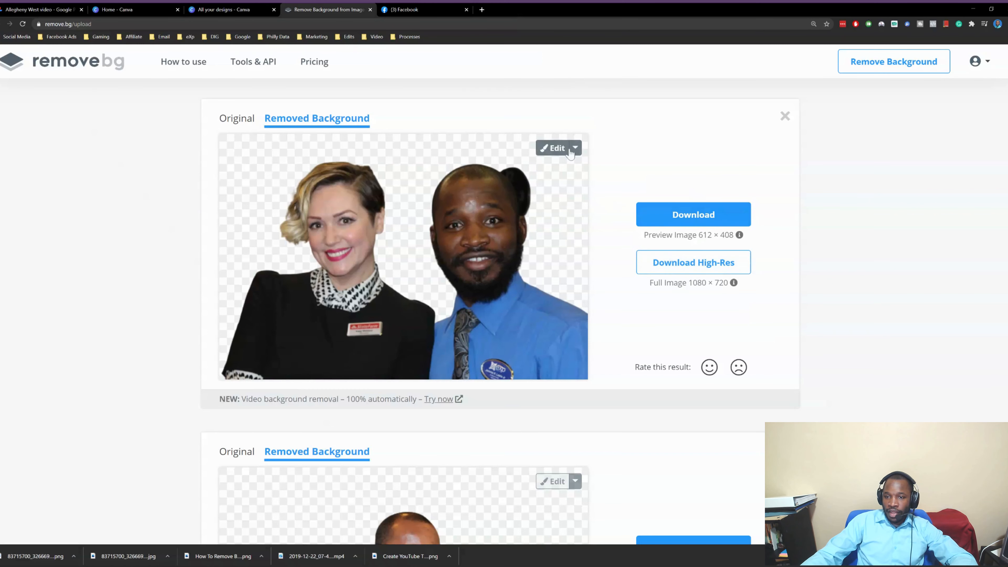
pyautogui.click(549, 156)
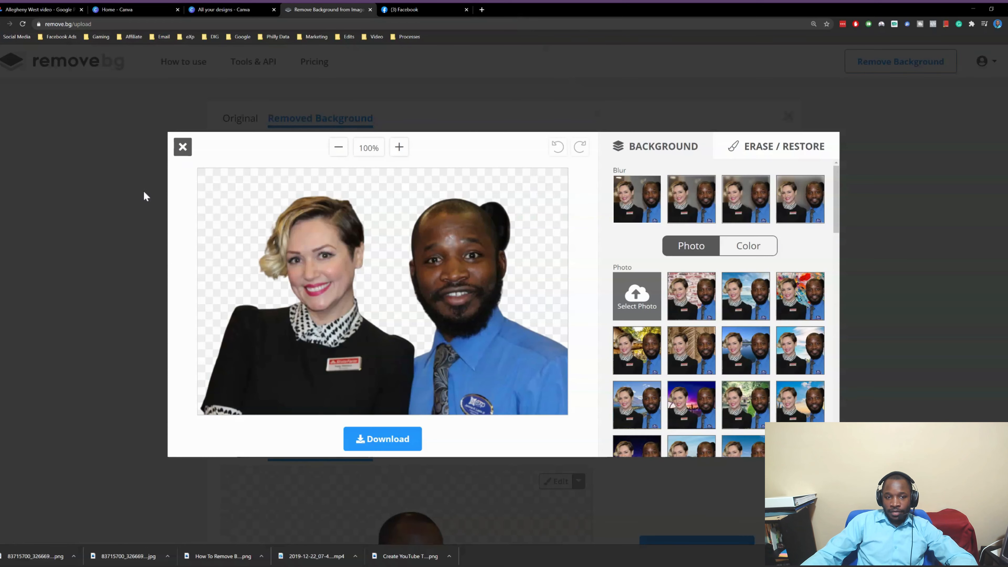
# With an enlarged Erase brush, erase the hair patch above the man's head, then close the editor
pyautogui.click(175, 154)
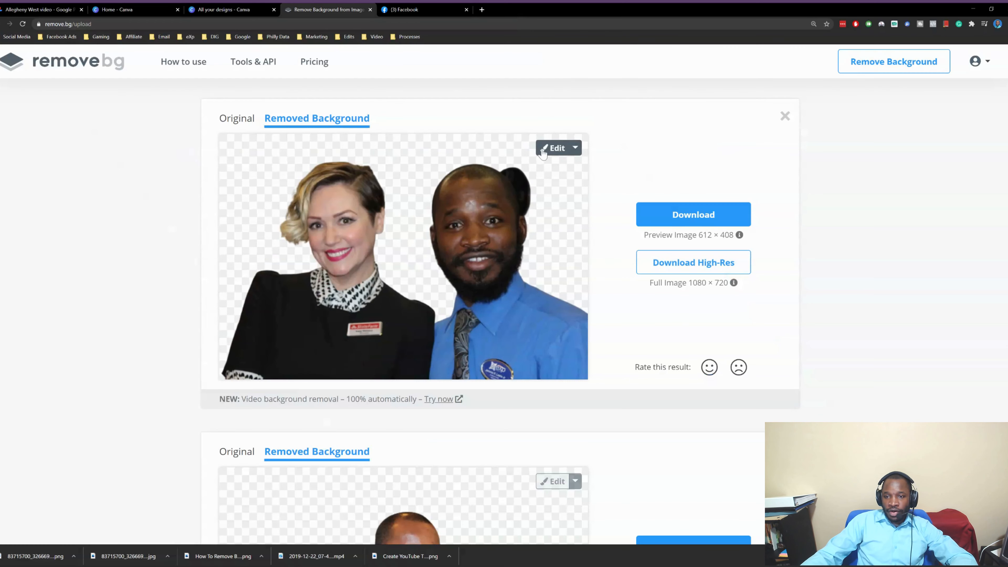
pyautogui.click(547, 155)
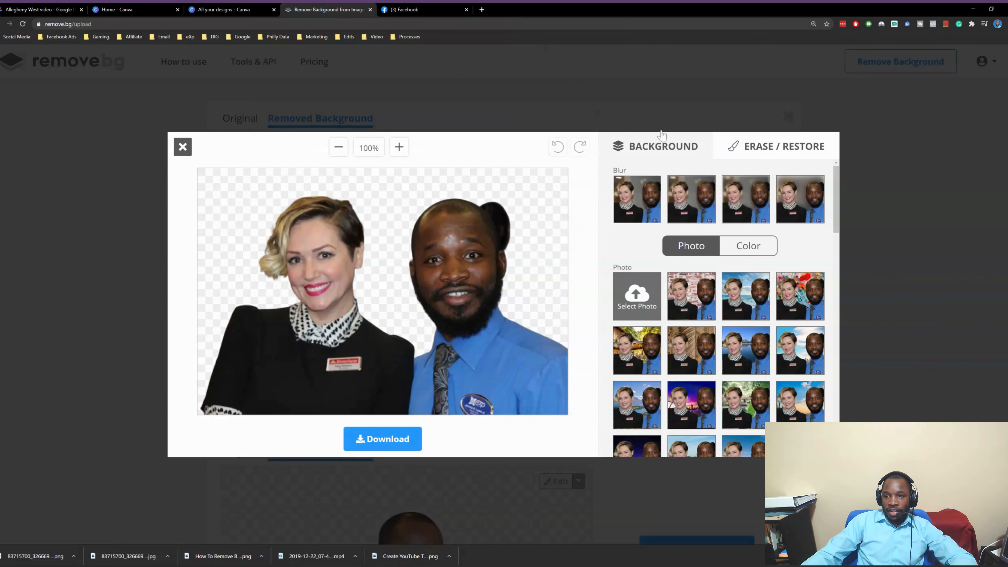
pyautogui.click(746, 152)
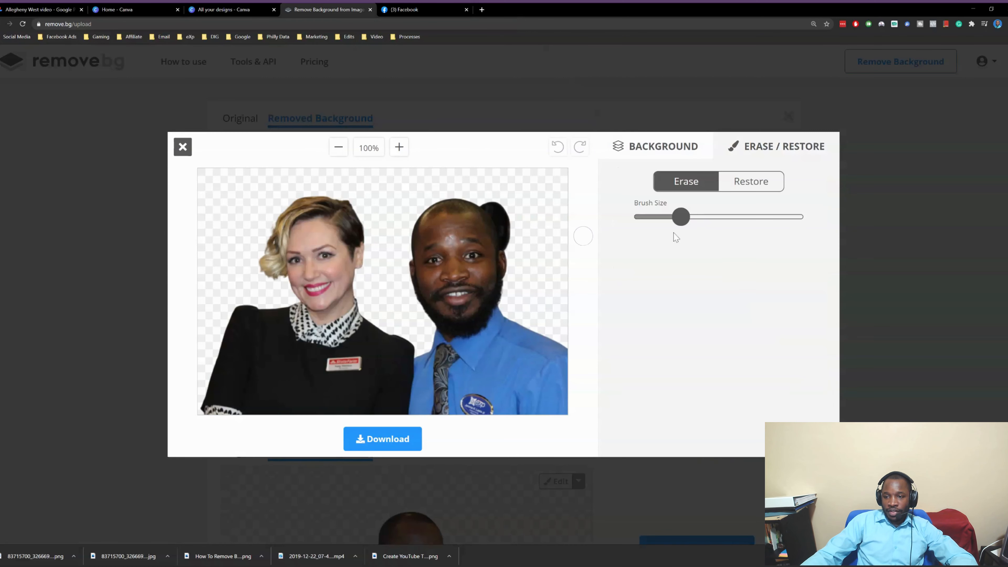
pyautogui.moveTo(682, 228); pyautogui.dragTo(723, 229)
pyautogui.moveTo(505, 189); pyautogui.dragTo(515, 239)
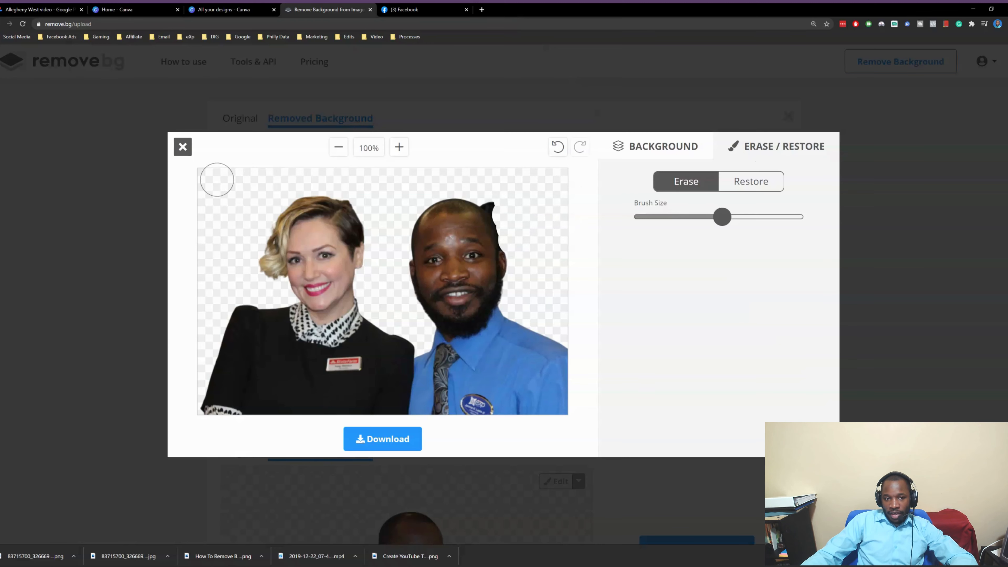
pyautogui.click(183, 147)
pyautogui.scroll(-5, 249, 223)
pyautogui.scroll(3, 244, 225)
pyautogui.scroll(-5, 241, 218)
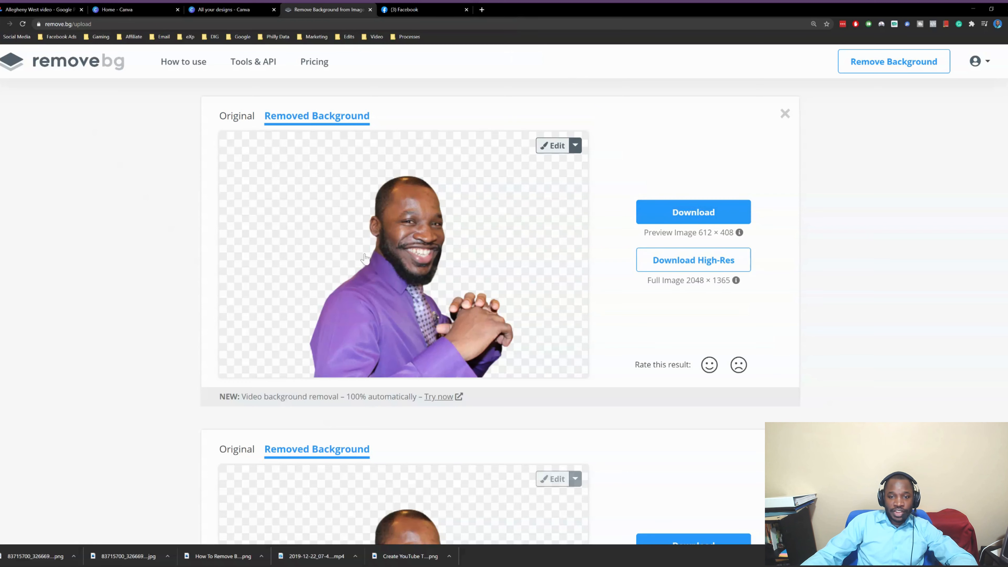
pyautogui.scroll(5, 150, 220)
pyautogui.scroll(-7, 148, 219)
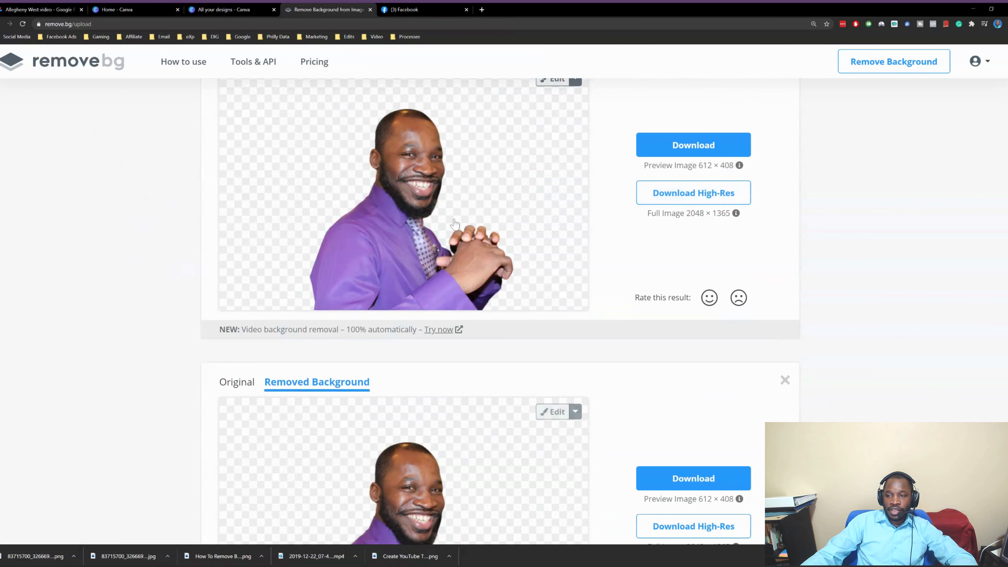
pyautogui.scroll(2, 488, 222)
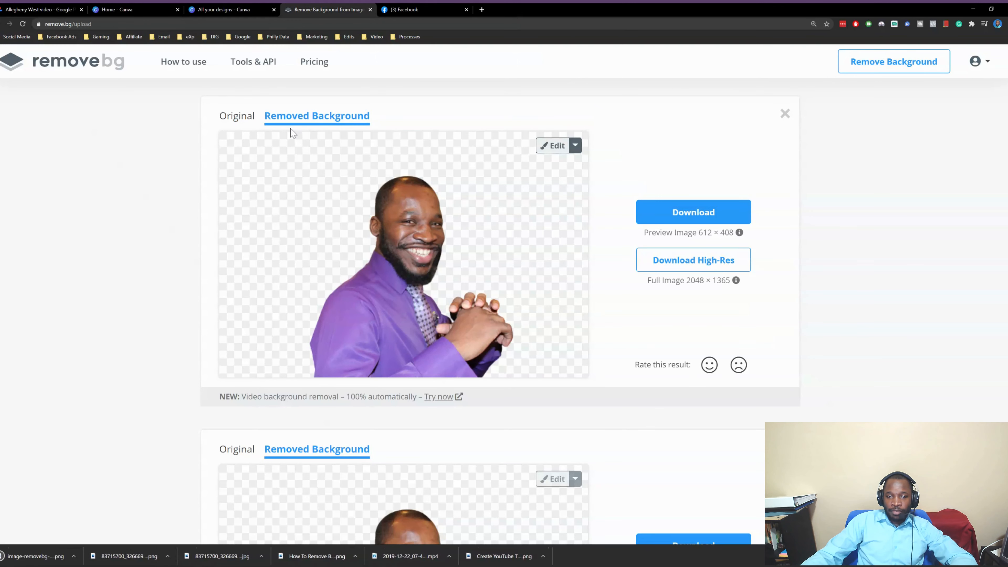
pyautogui.click(554, 146)
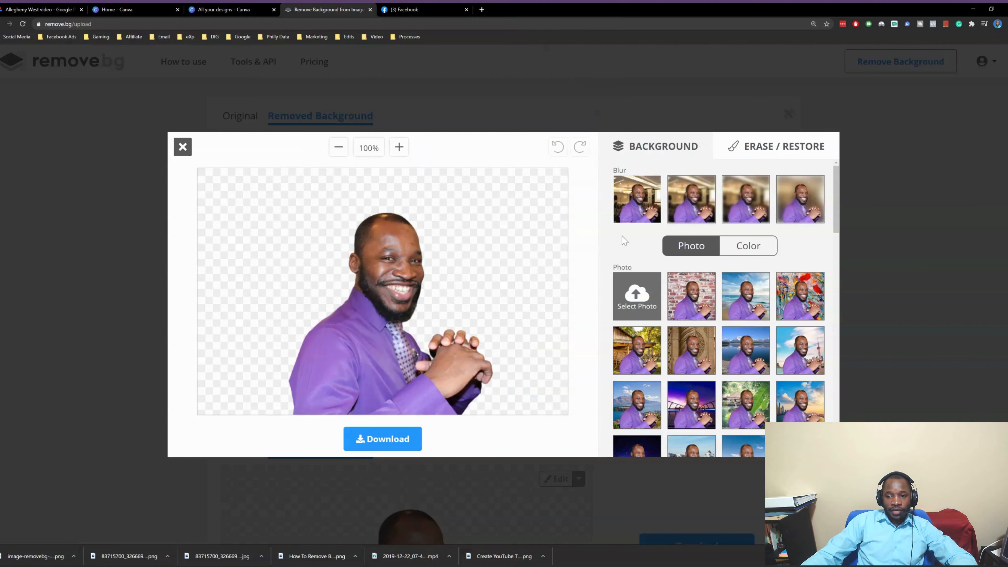
pyautogui.click(690, 215)
pyautogui.click(732, 201)
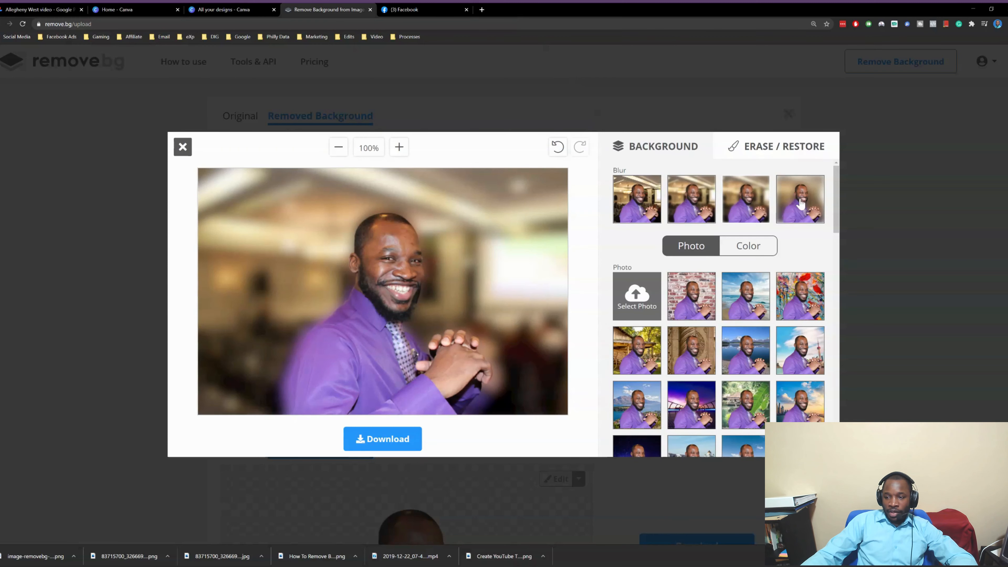
pyautogui.click(799, 203)
pyautogui.click(736, 213)
pyautogui.click(691, 215)
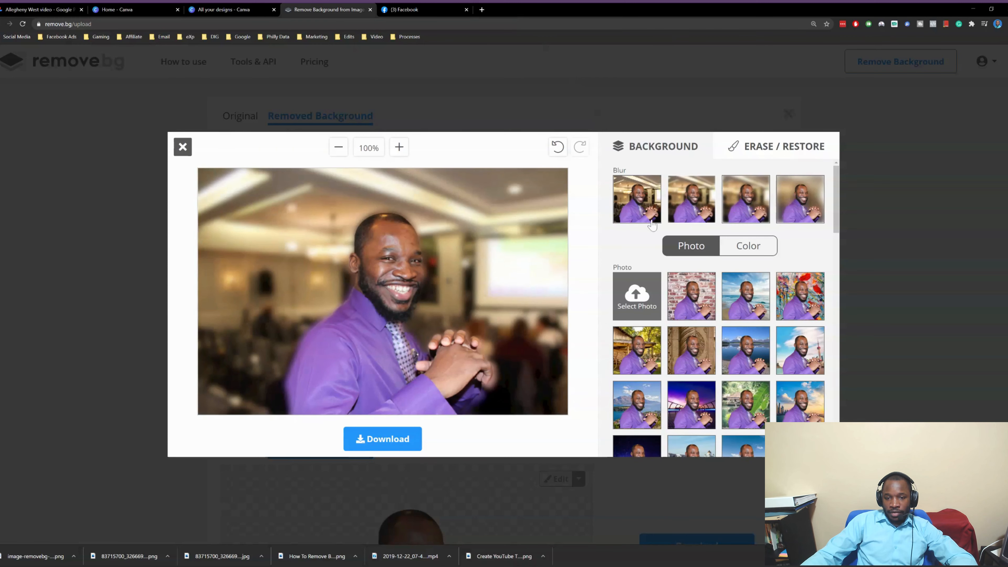
pyautogui.click(640, 214)
pyautogui.click(696, 306)
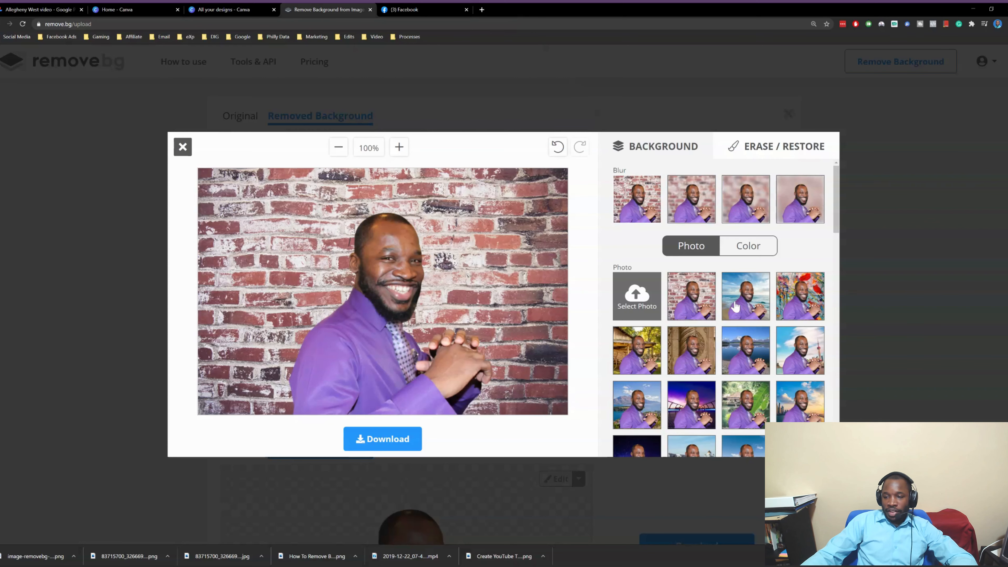
pyautogui.click(735, 306)
pyautogui.click(810, 299)
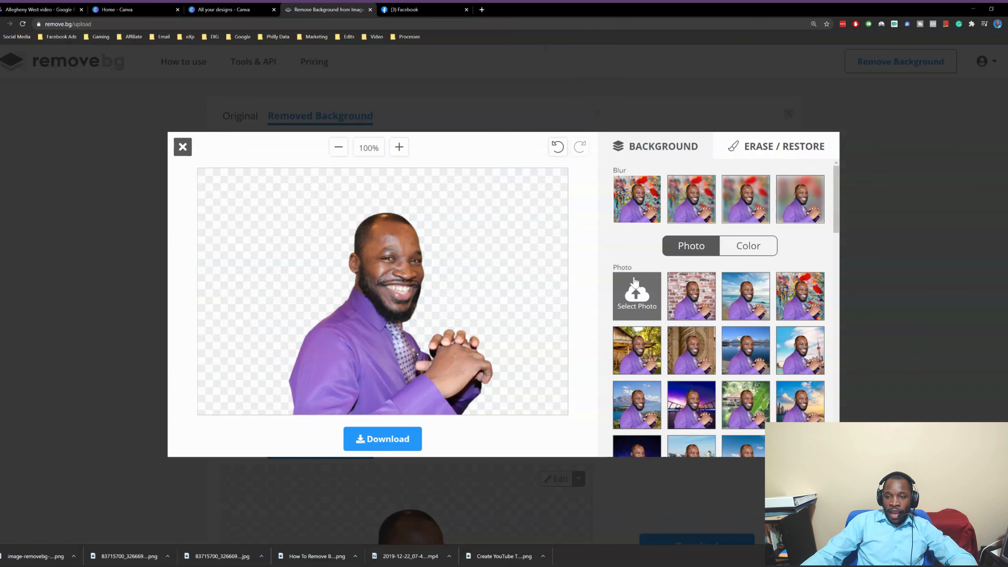
pyautogui.scroll(-2, 680, 250)
pyautogui.scroll(2, 697, 246)
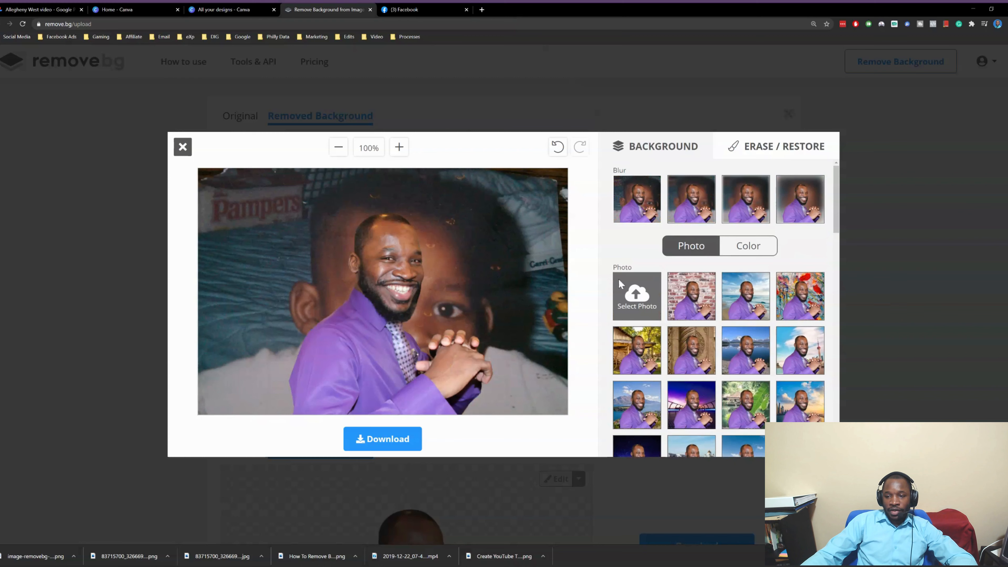
pyautogui.click(757, 313)
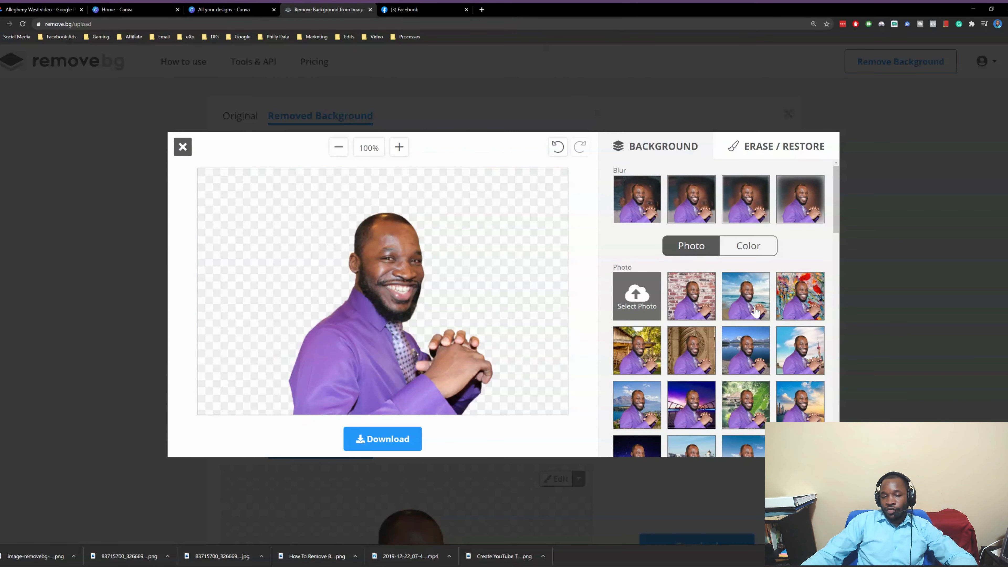
pyautogui.click(802, 303)
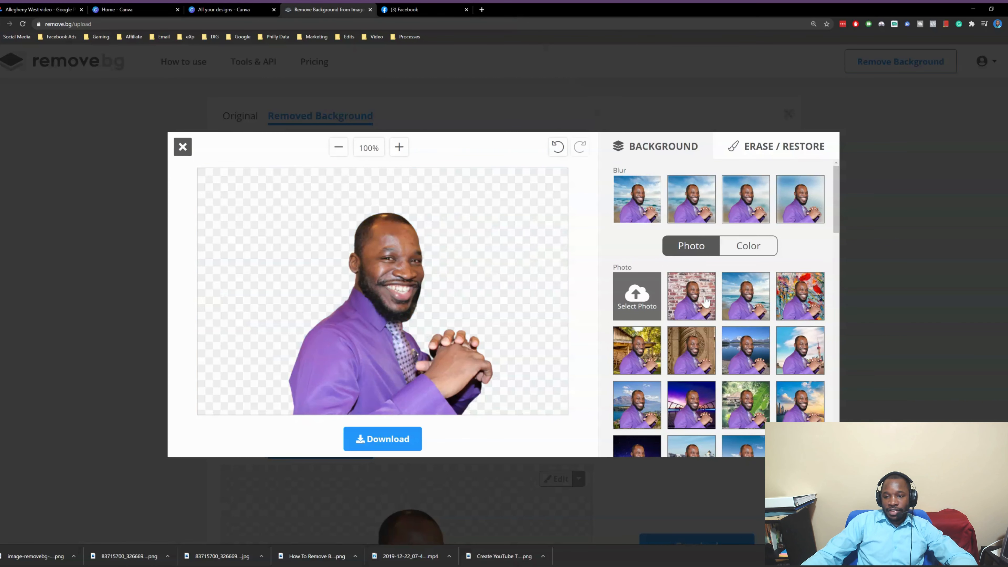
pyautogui.scroll(-3, 699, 370)
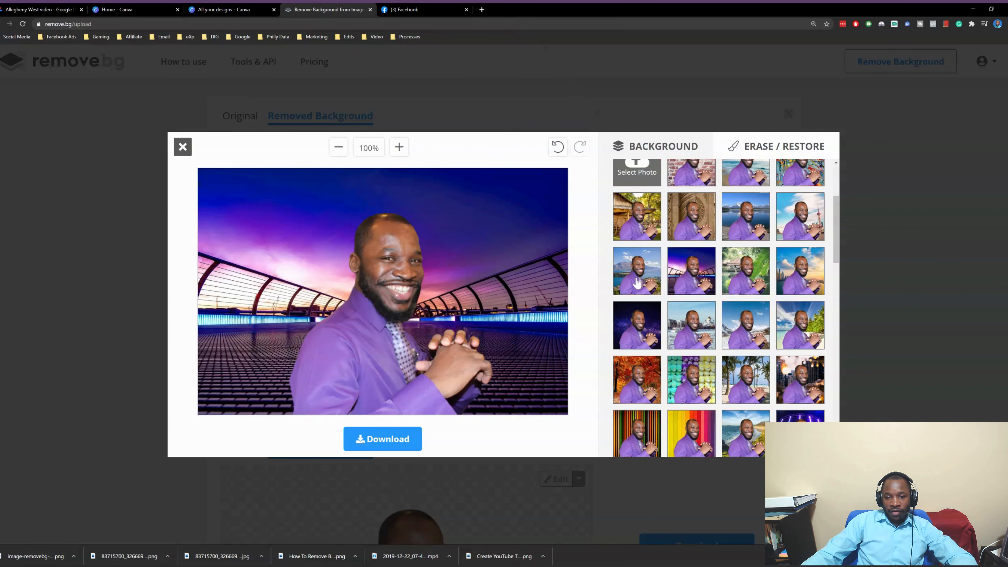
pyautogui.click(642, 343)
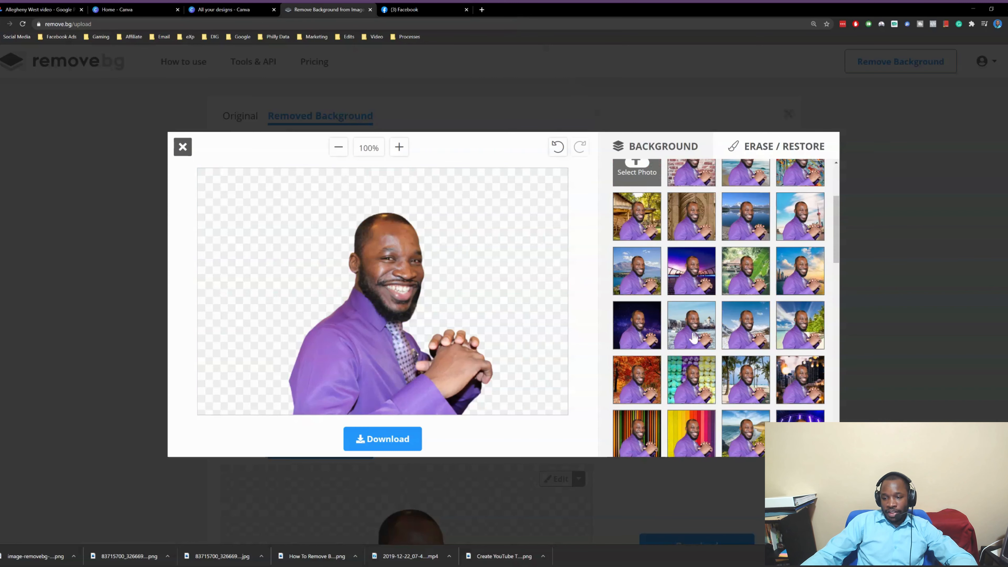
pyautogui.click(749, 329)
pyautogui.click(780, 328)
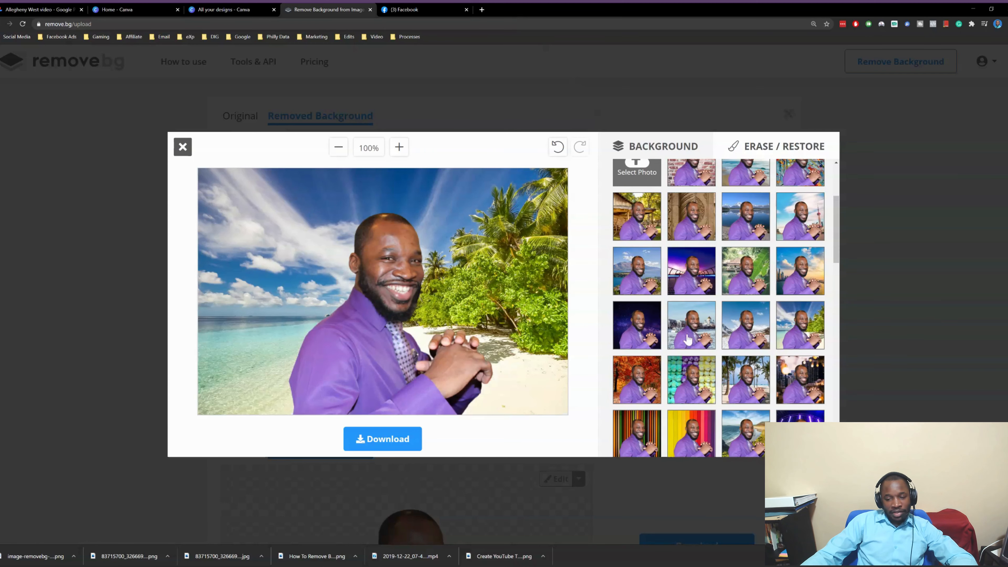
pyautogui.click(643, 396)
pyautogui.scroll(-5, 688, 329)
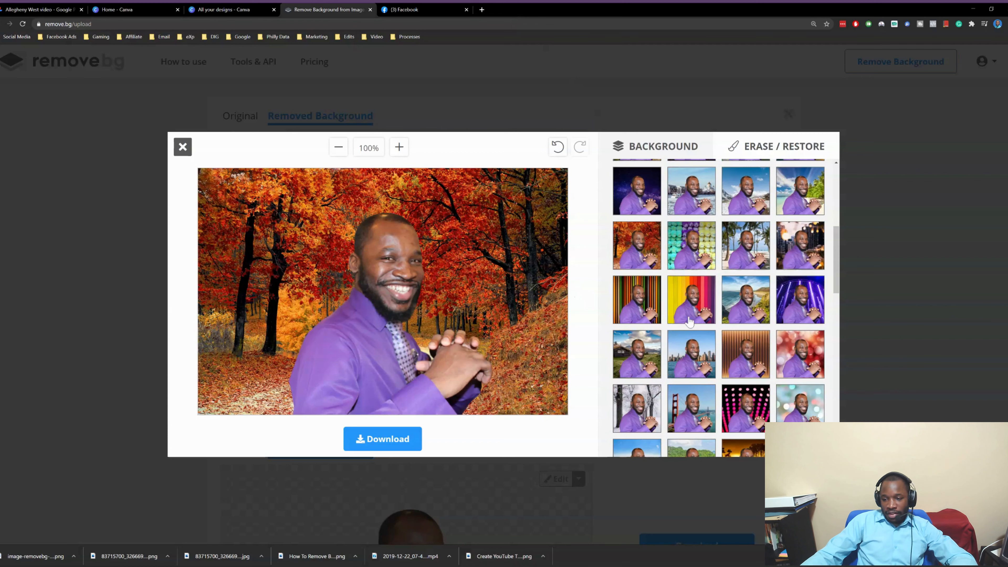
pyautogui.click(750, 335)
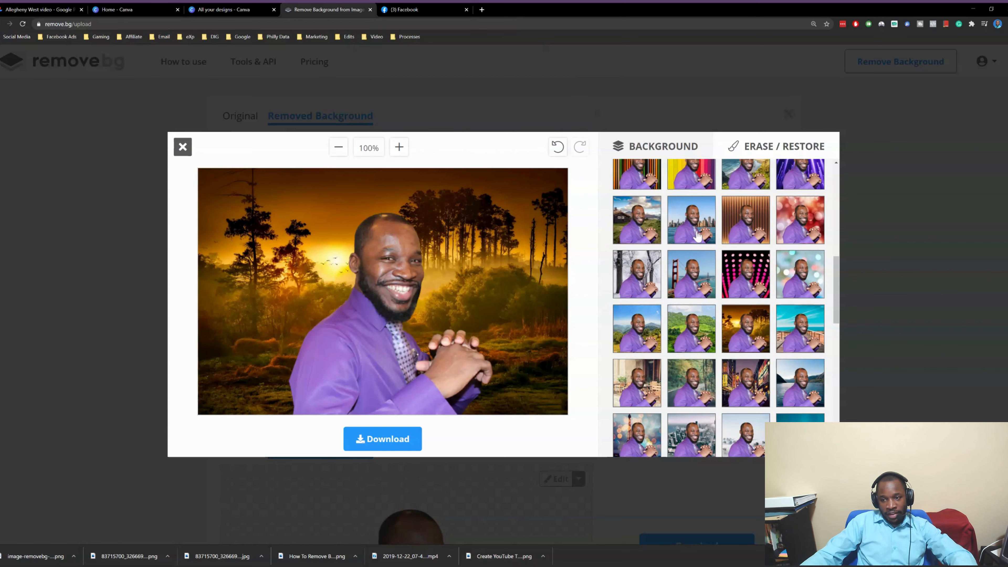
pyautogui.scroll(-8, 692, 237)
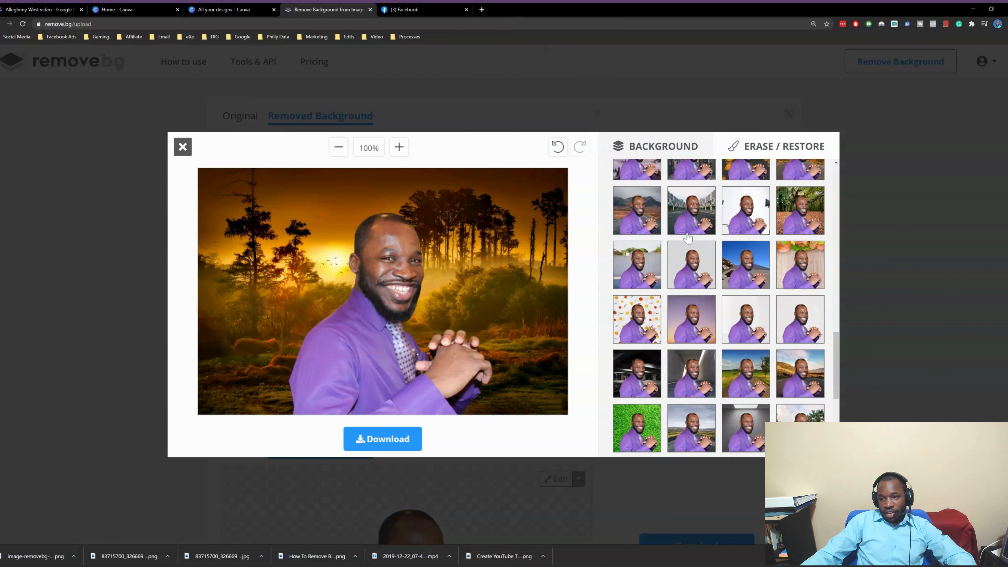
pyautogui.click(699, 319)
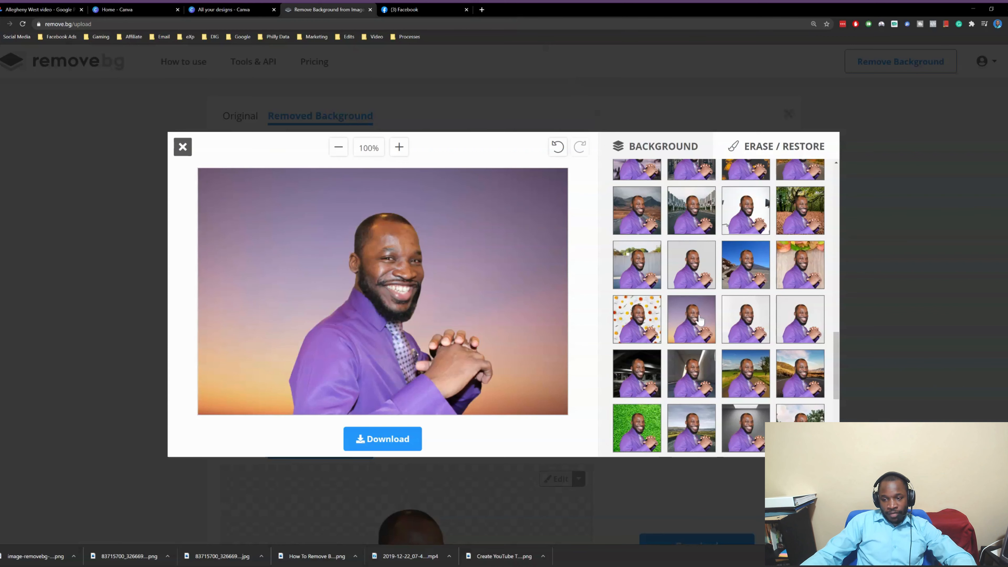
pyautogui.click(745, 330)
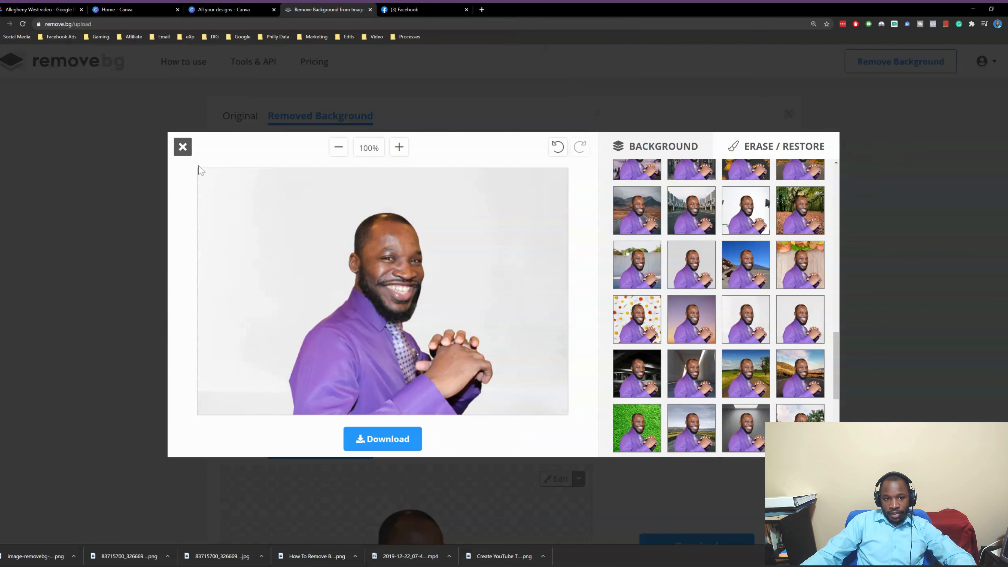
pyautogui.click(182, 153)
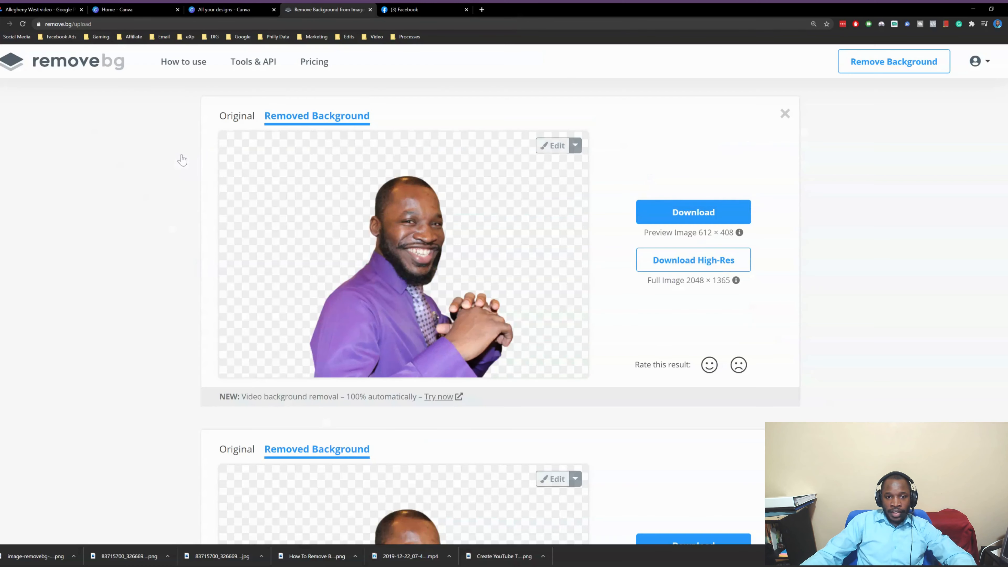
# Go to the Canva home page and enlarge its view
pyautogui.click(327, 21)
pyautogui.write('canva.com')
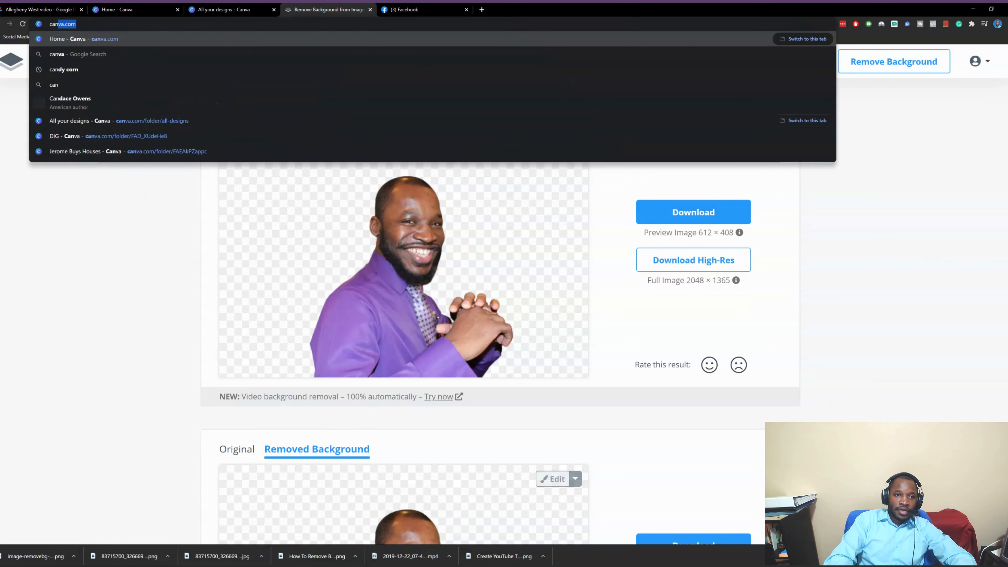
pyautogui.press('Return')
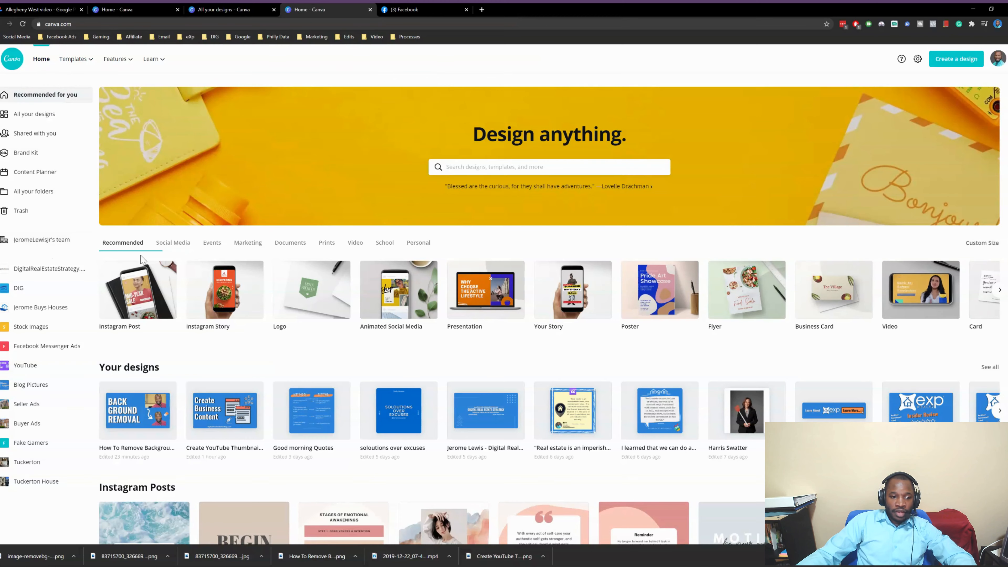
pyautogui.hotkey('ctrl', '+')
pyautogui.hotkey('ctrl', '+')
pyautogui.hotkey('ctrl', '+')
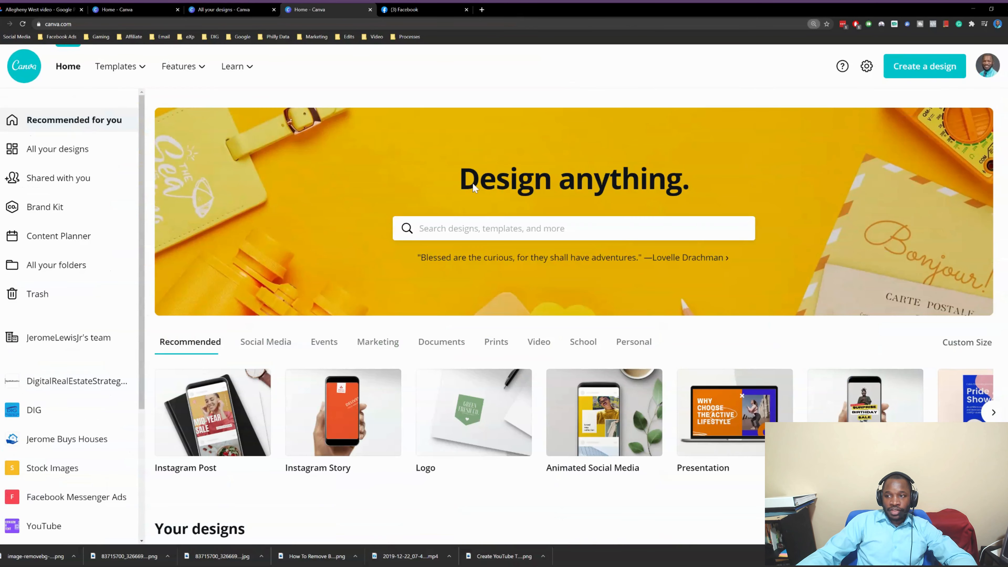
# Create a new custom-size design of 1920 × 1080 px
pyautogui.click(905, 74)
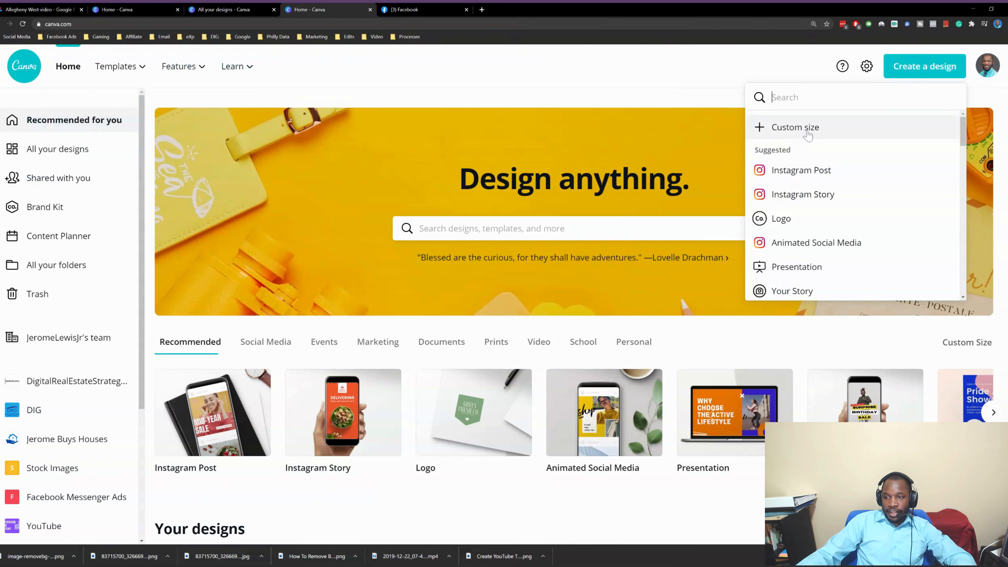
pyautogui.scroll(-2, 834, 175)
pyautogui.scroll(-4, 836, 178)
pyautogui.scroll(6, 834, 174)
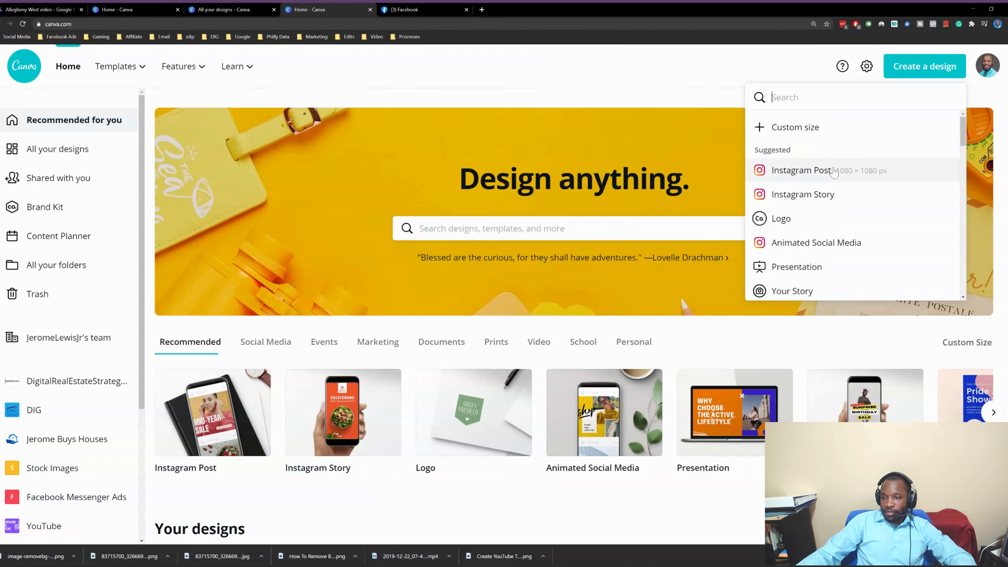
pyautogui.click(921, 68)
pyautogui.click(921, 68)
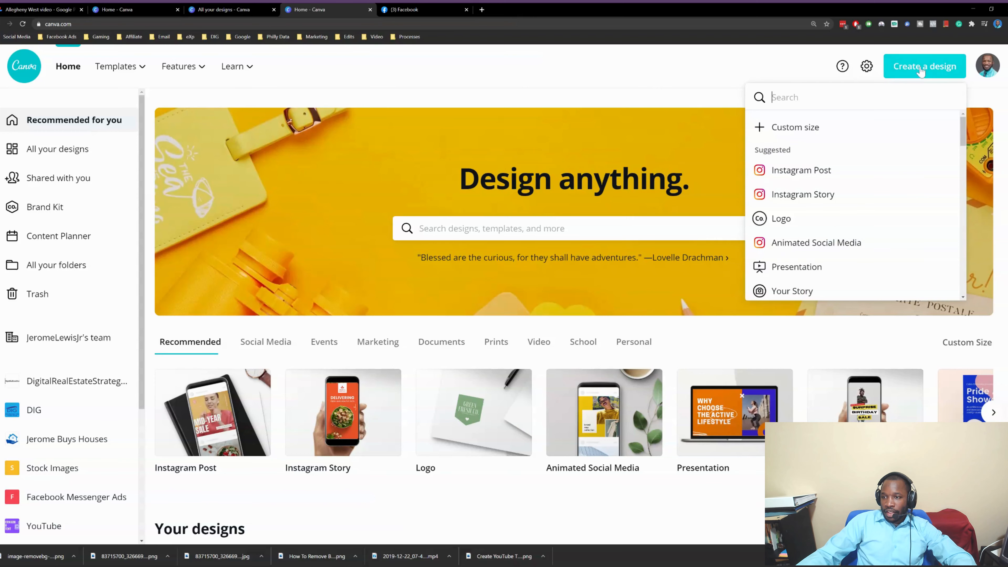
pyautogui.click(822, 129)
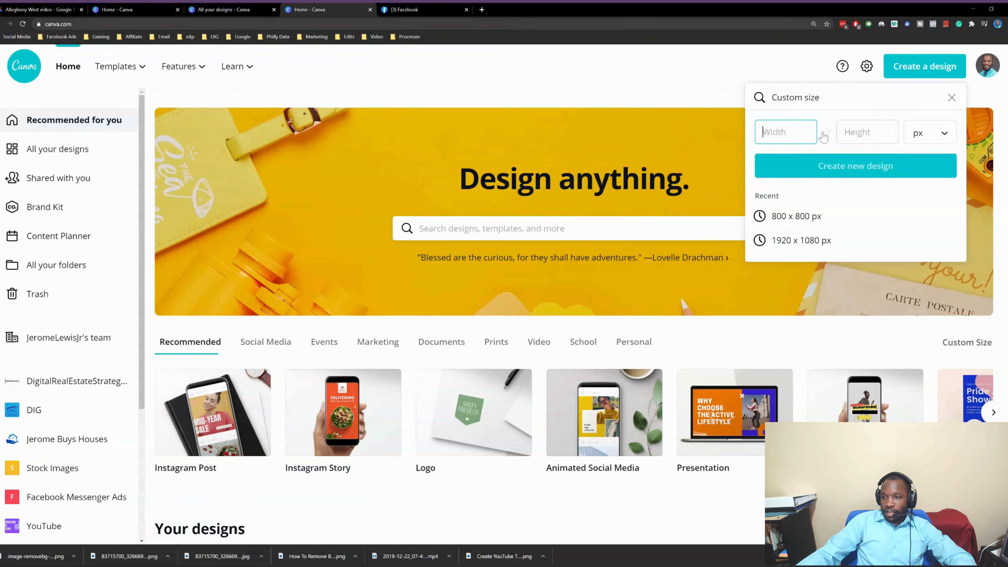
pyautogui.click(802, 241)
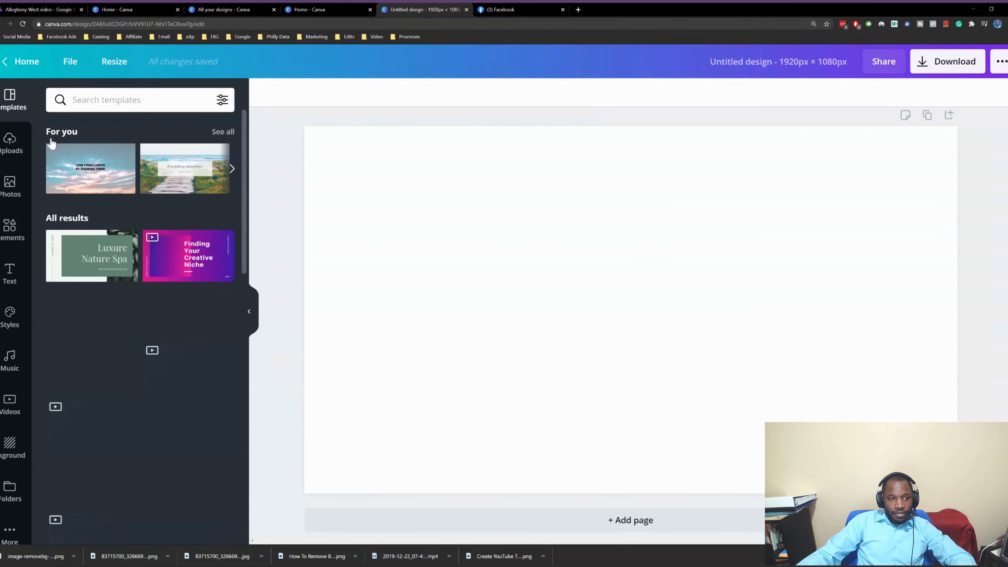
pyautogui.click(10, 143)
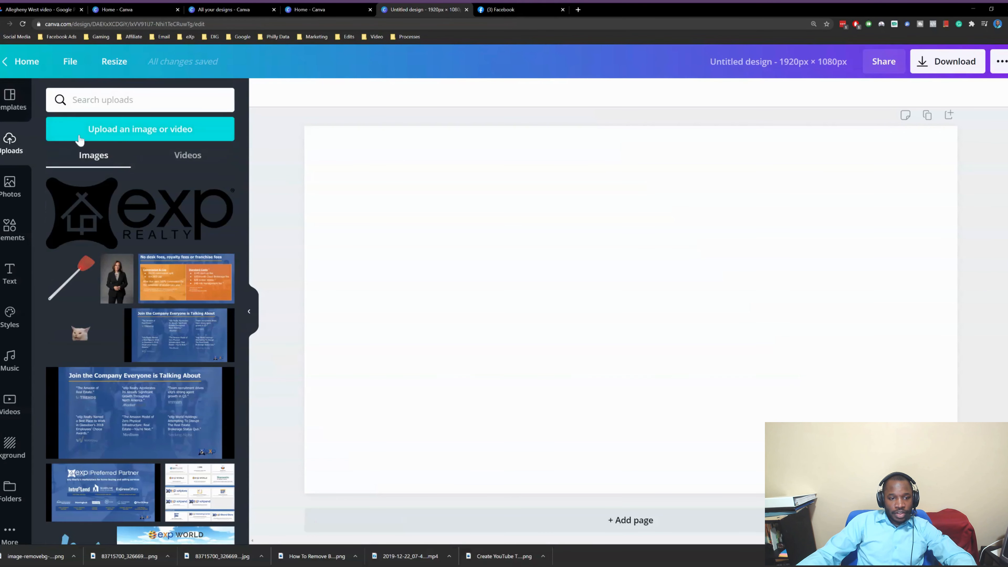
# Reopen the purple-shirt photo from the Facebook profile grid, then return to the Canva design
pyautogui.click(502, 9)
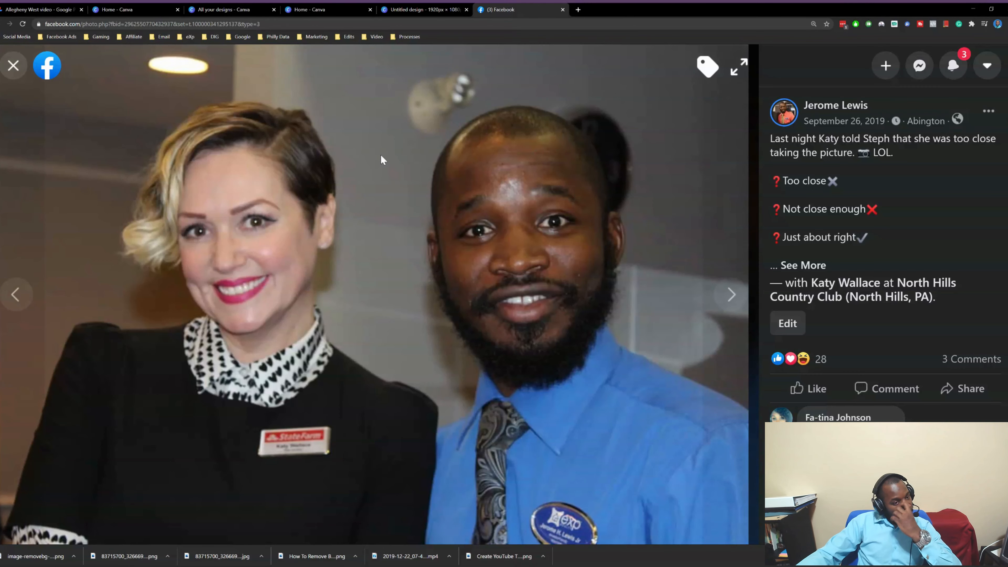
pyautogui.press('Escape')
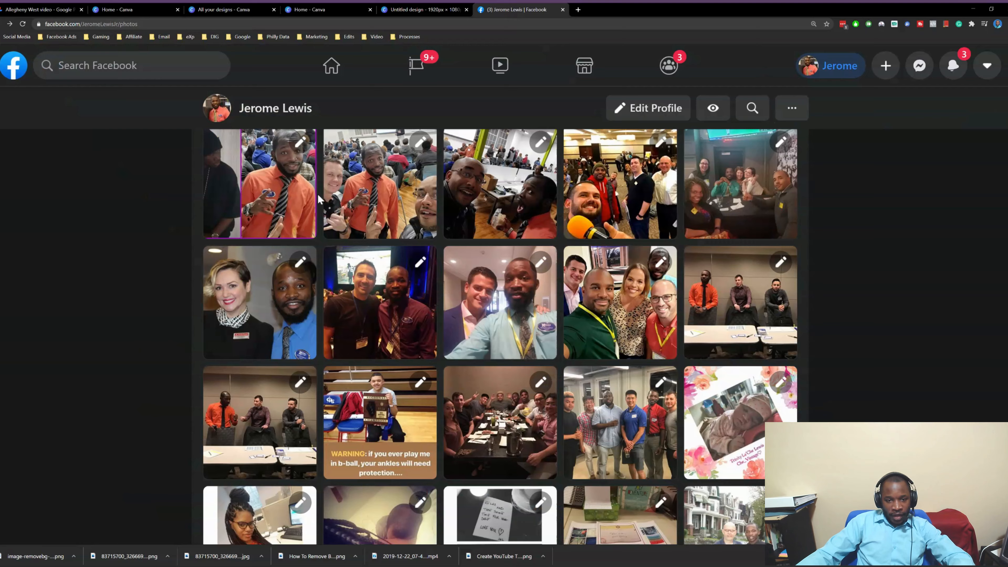
pyautogui.scroll(5, 319, 198)
pyautogui.scroll(-3, 669, 196)
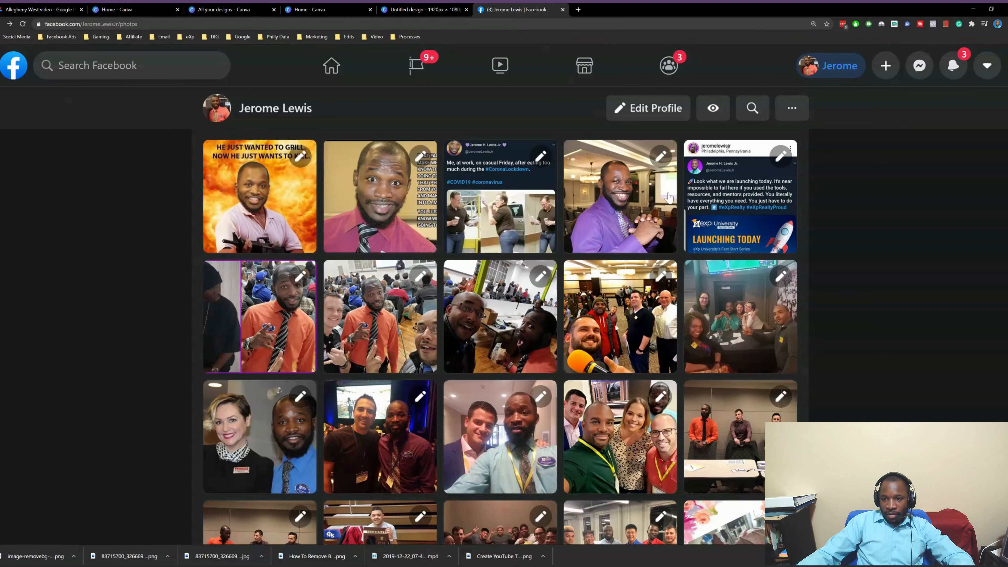
pyautogui.click(625, 183)
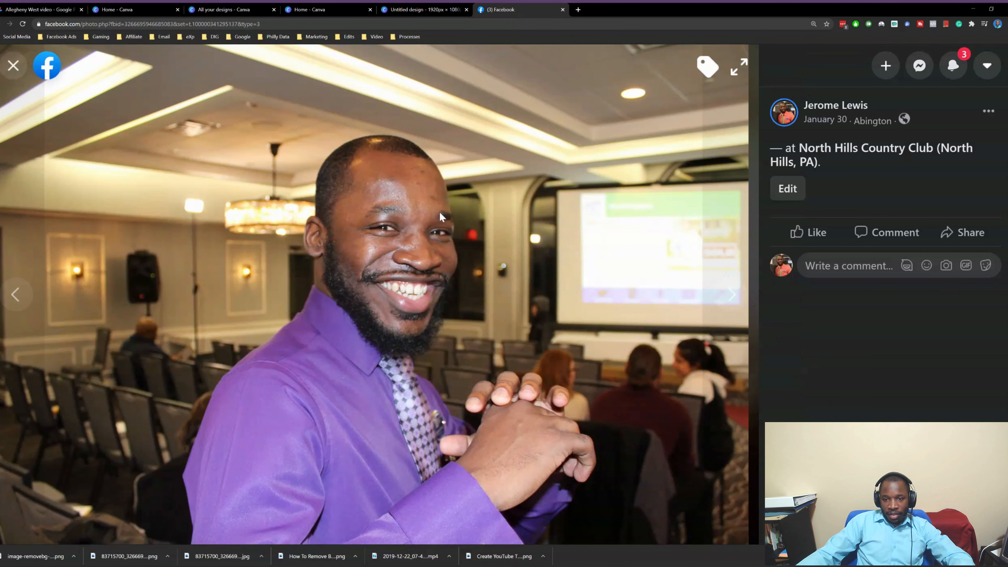
pyautogui.click(453, 14)
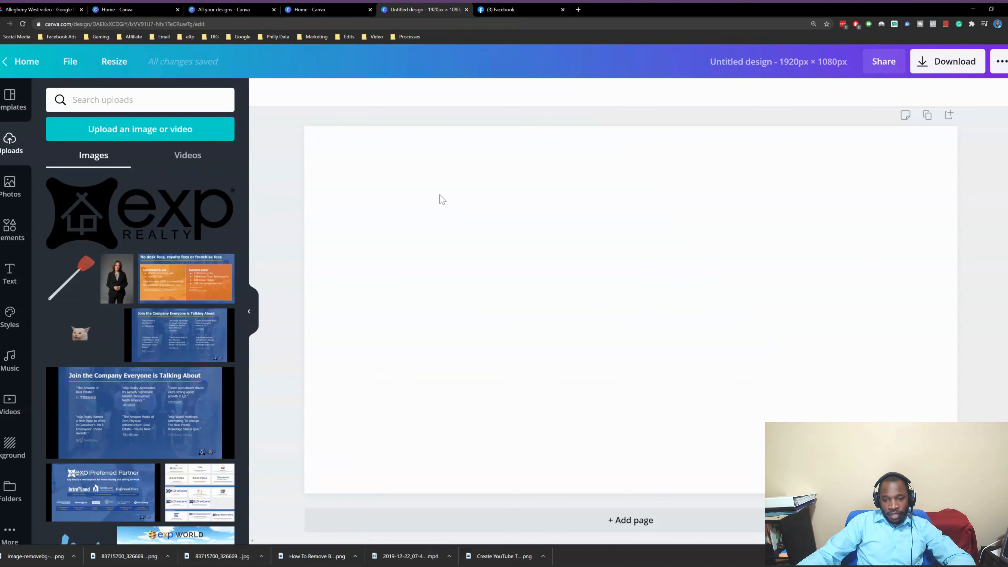
# Paste the purple-shirt photo, set it as the page background, then detach it again
pyautogui.hotkey('ctrl', 'v')
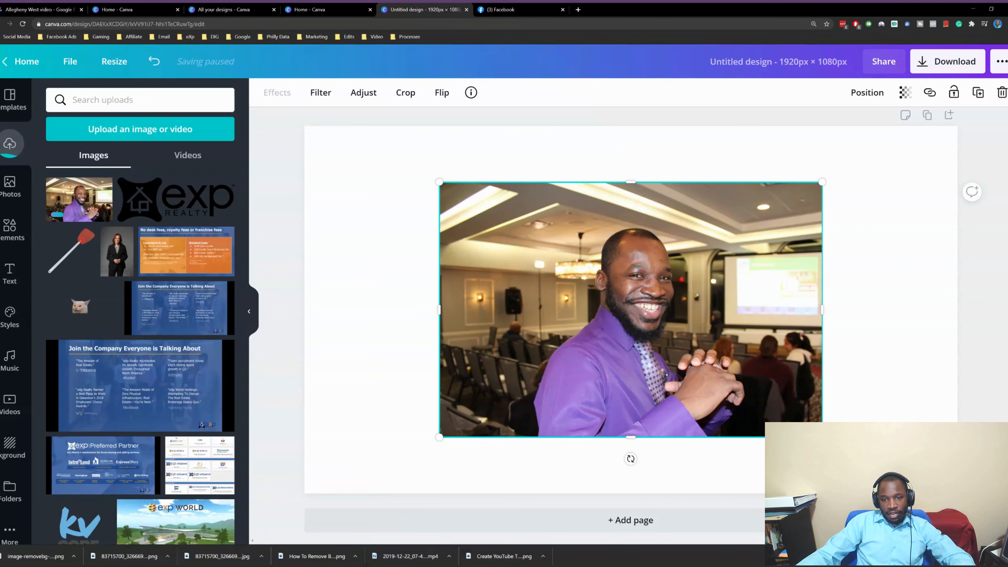
pyautogui.rightClick(700, 219)
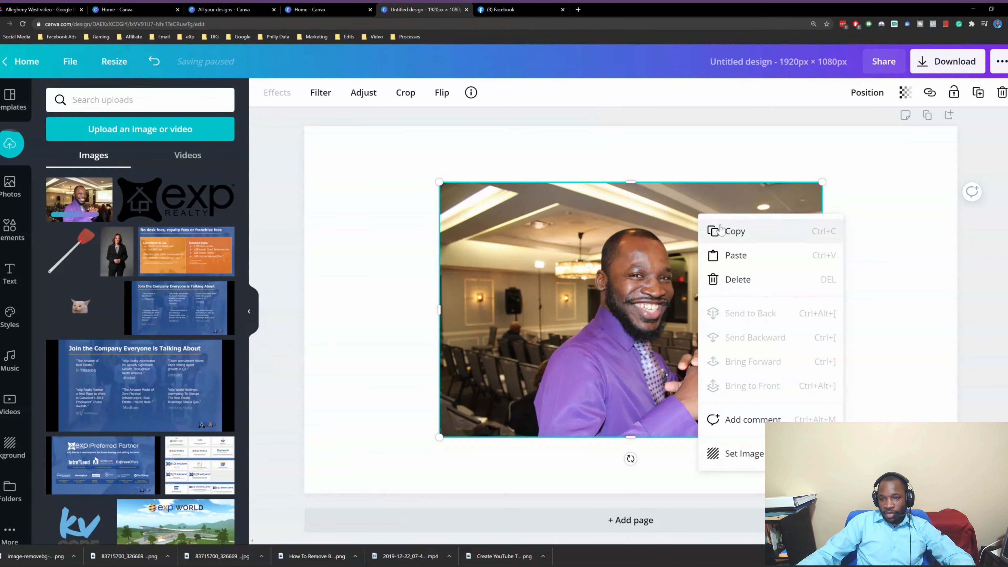
pyautogui.click(746, 455)
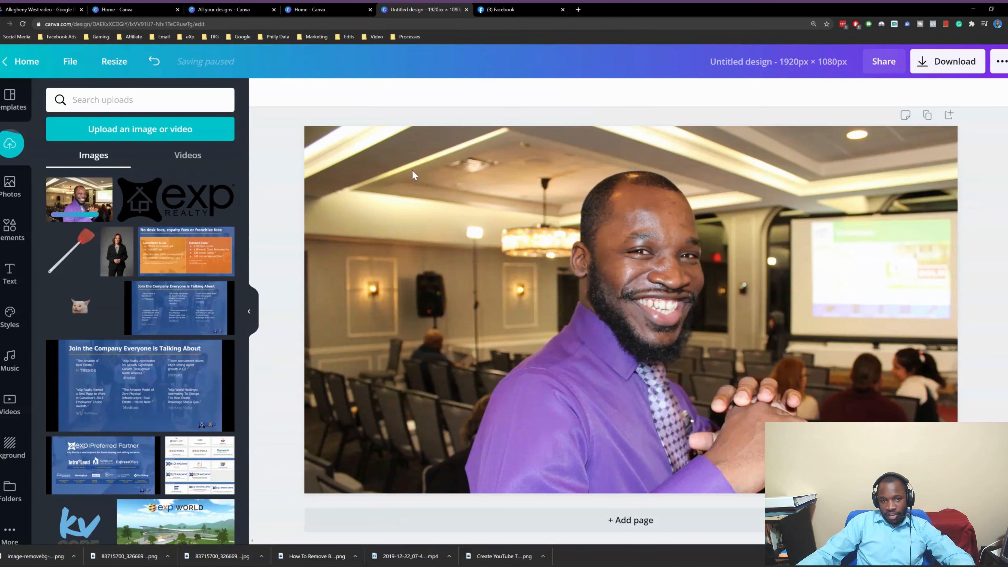
pyautogui.rightClick(446, 204)
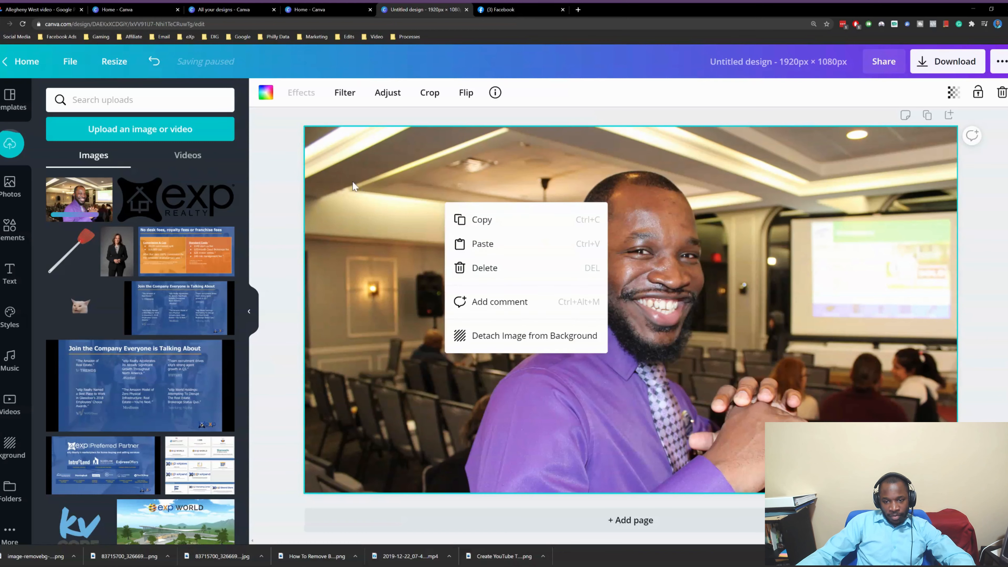
pyautogui.click(496, 348)
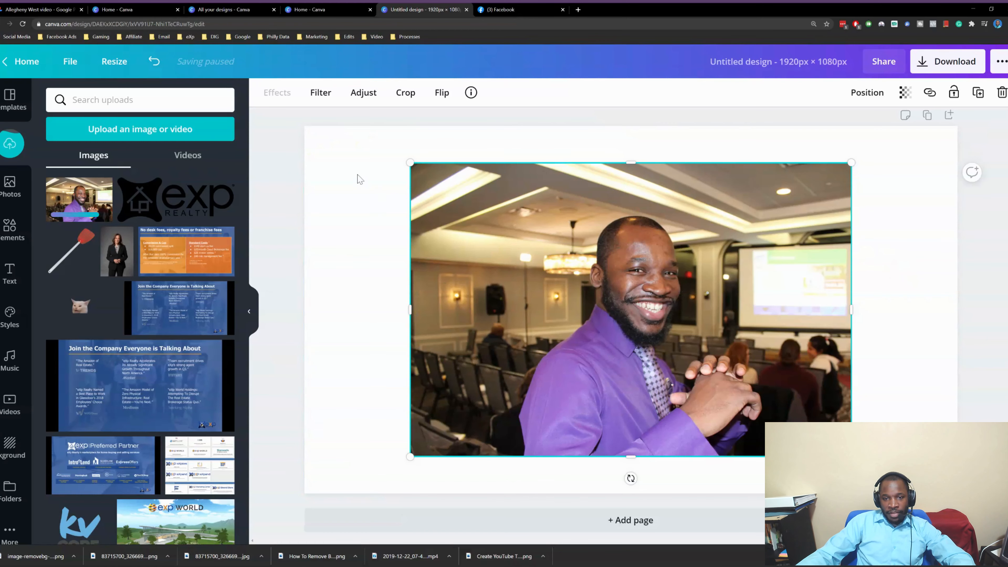
# Move the photo to the top-left and enlarge it to cover most of the page
pyautogui.click(277, 203)
pyautogui.click(522, 230)
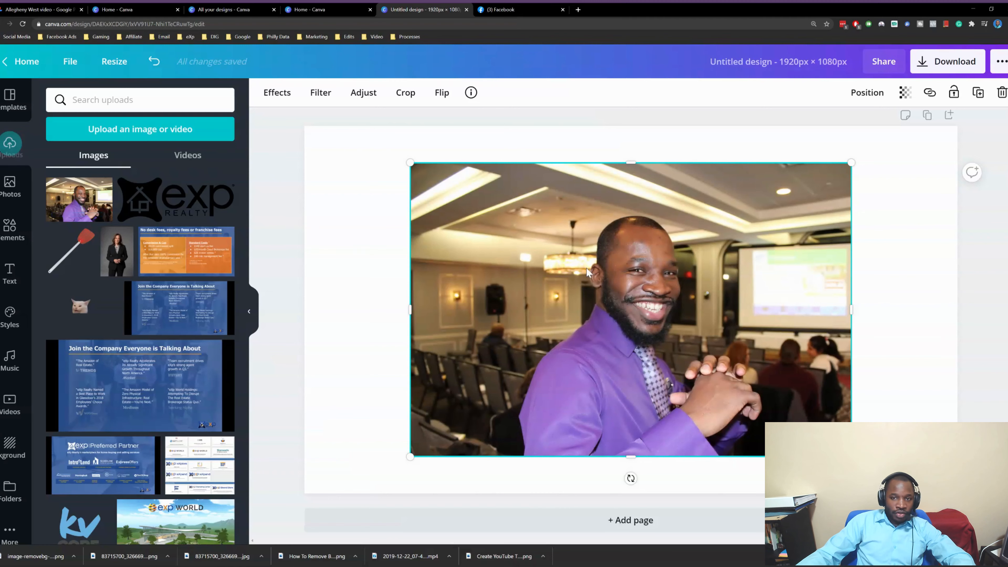
pyautogui.moveTo(686, 266); pyautogui.dragTo(581, 231)
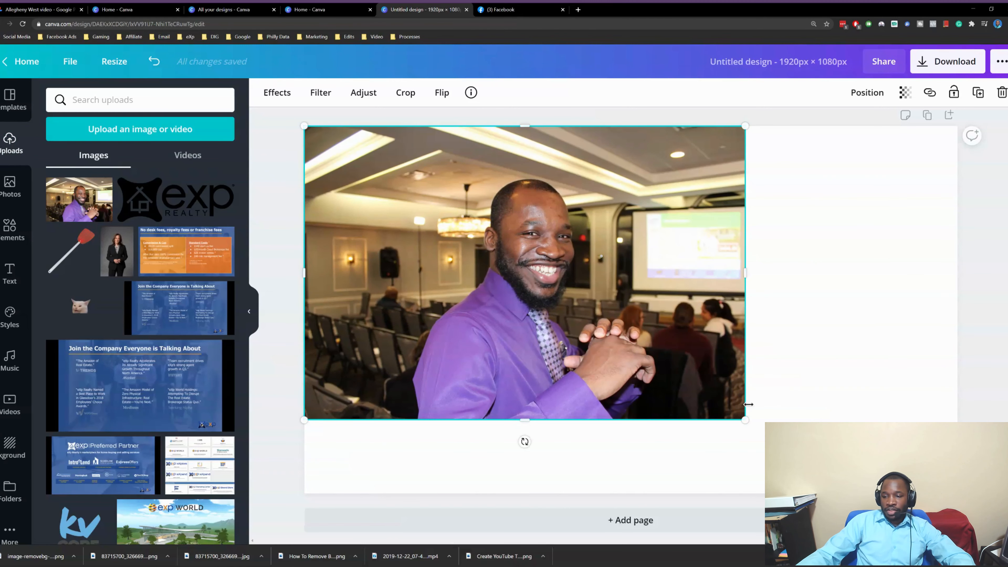
pyautogui.moveTo(744, 420); pyautogui.dragTo(851, 491)
pyautogui.moveTo(601, 347); pyautogui.dragTo(637, 349)
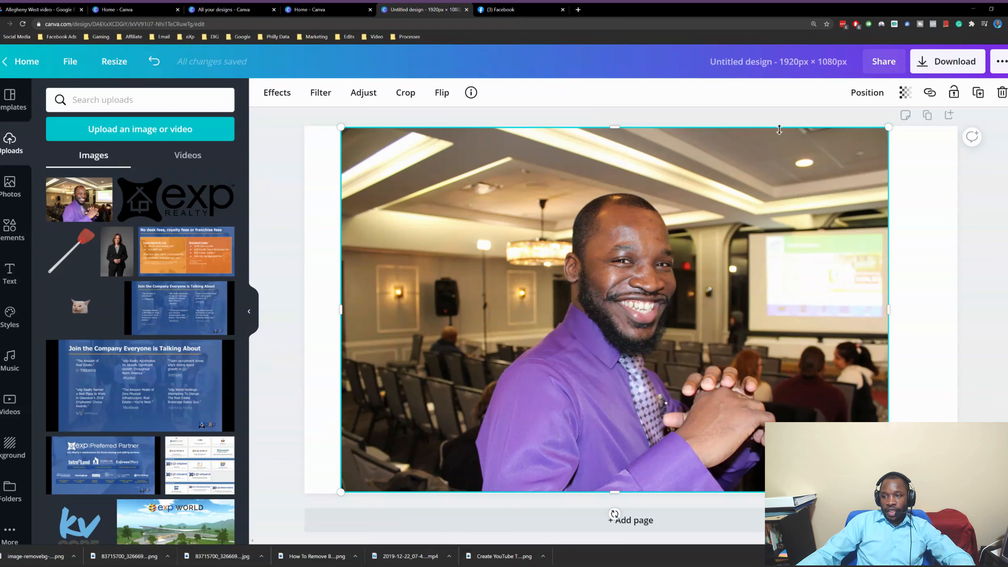
pyautogui.click(281, 103)
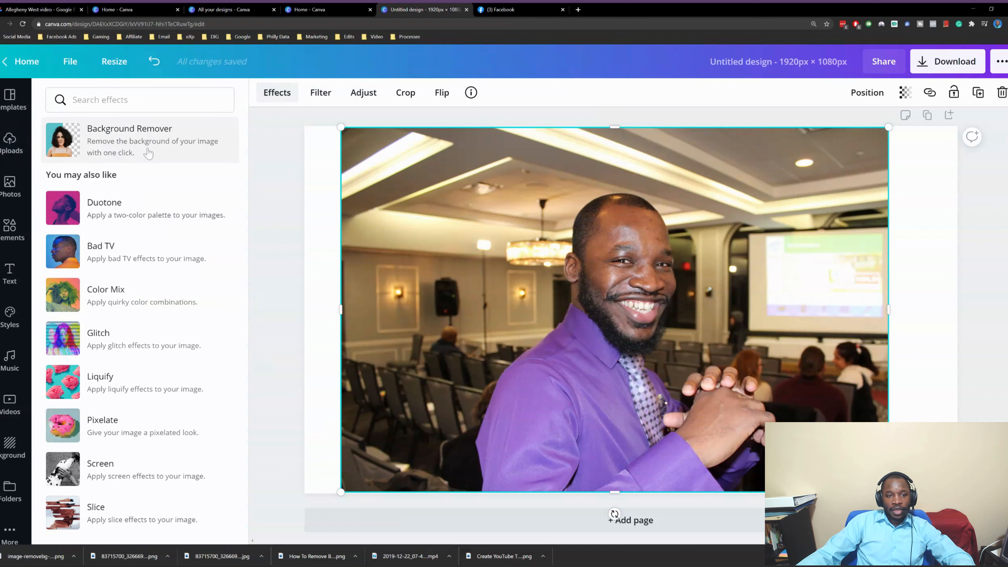
# Apply Background Remover to the purple-shirt photo so only the man remains, then deselect it
pyautogui.click(168, 151)
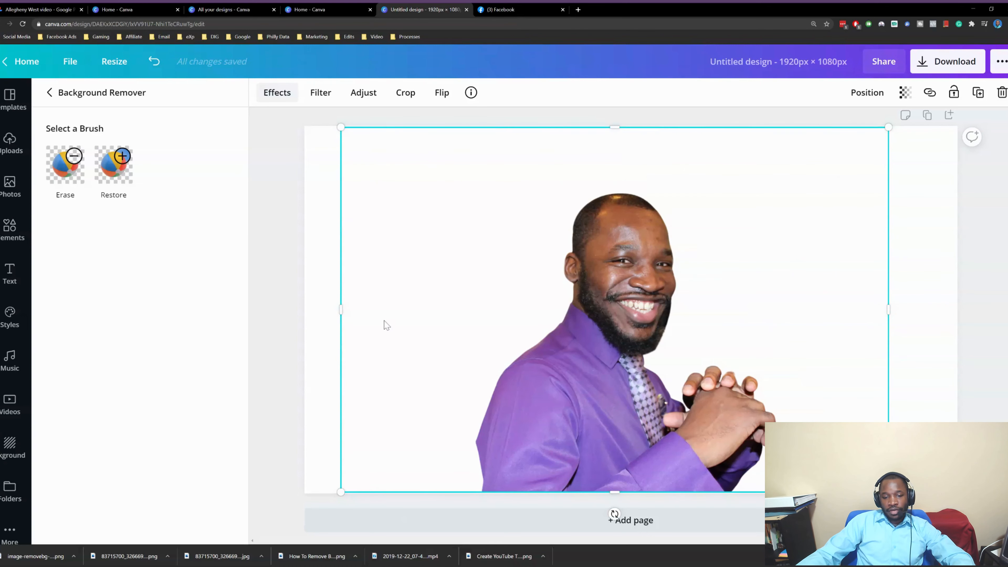
pyautogui.click(289, 237)
pyautogui.click(289, 172)
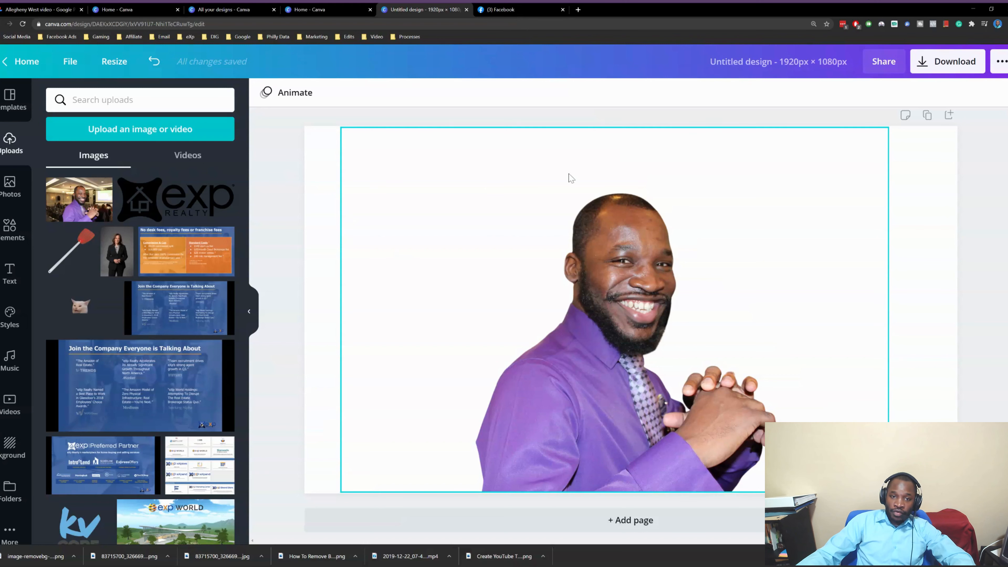
# Select the page itself and bring up its background colour choices
pyautogui.click(710, 253)
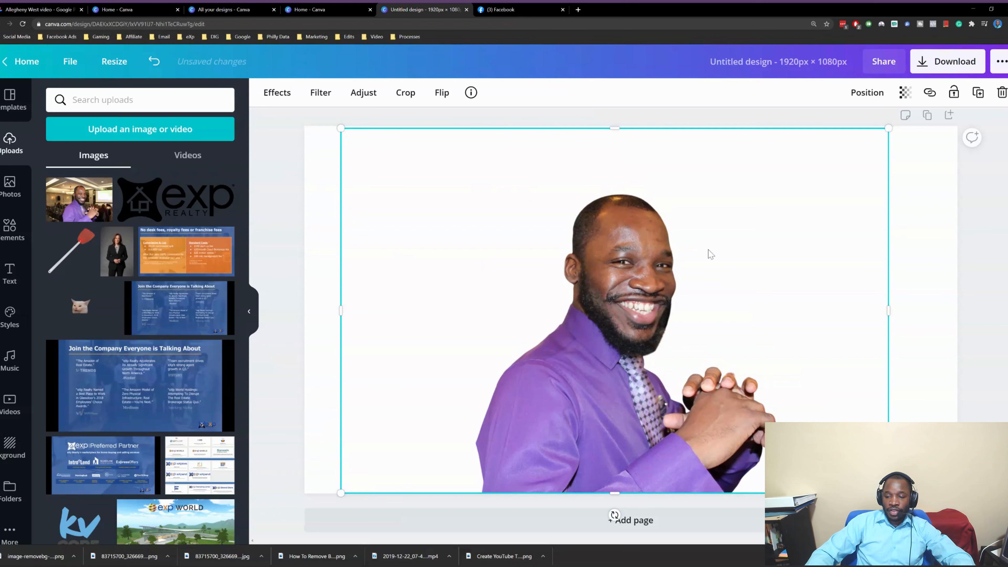
pyautogui.click(264, 132)
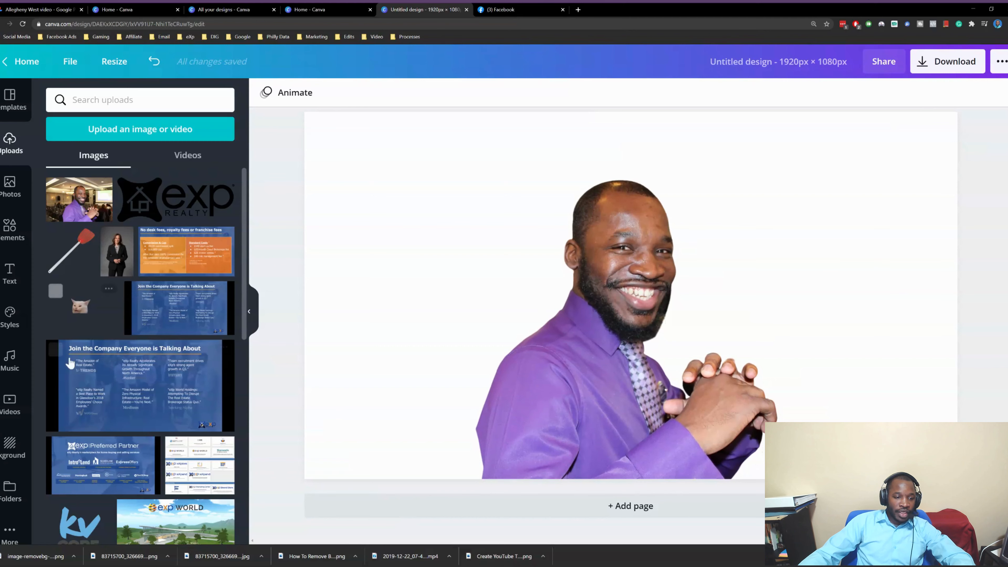
pyautogui.scroll(-3, 97, 399)
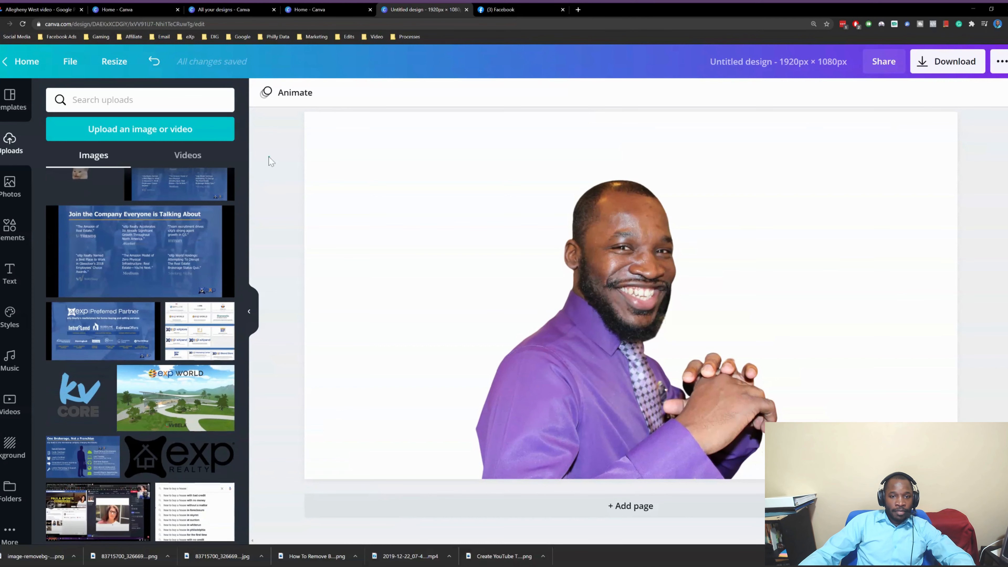
pyautogui.click(311, 141)
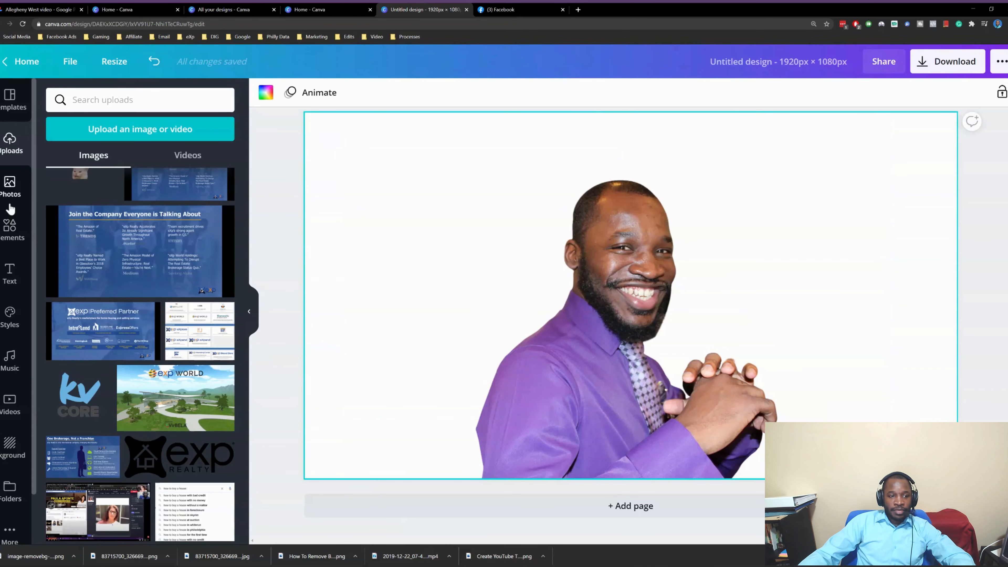
pyautogui.scroll(3, 224, 245)
pyautogui.scroll(1, 341, 141)
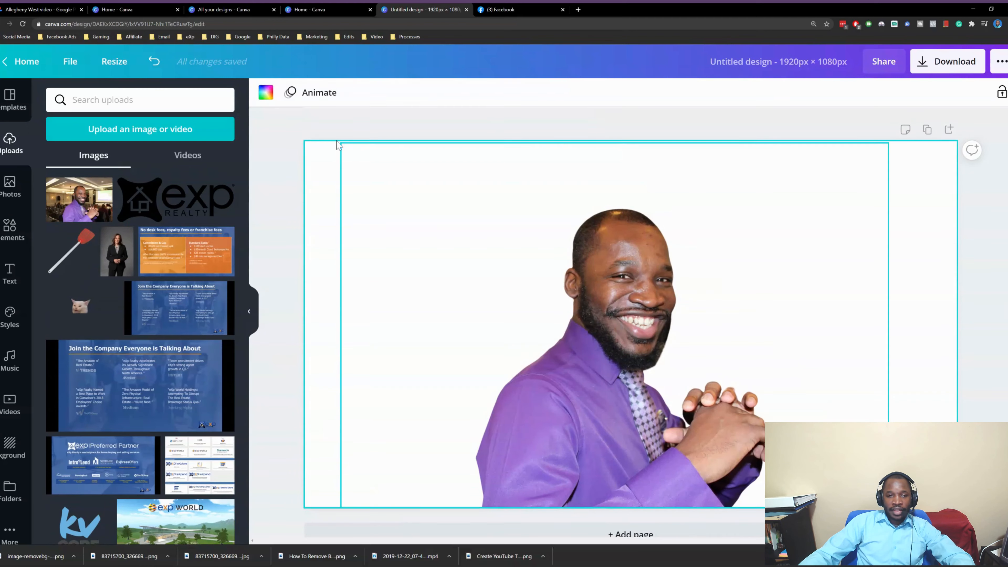
pyautogui.click(266, 94)
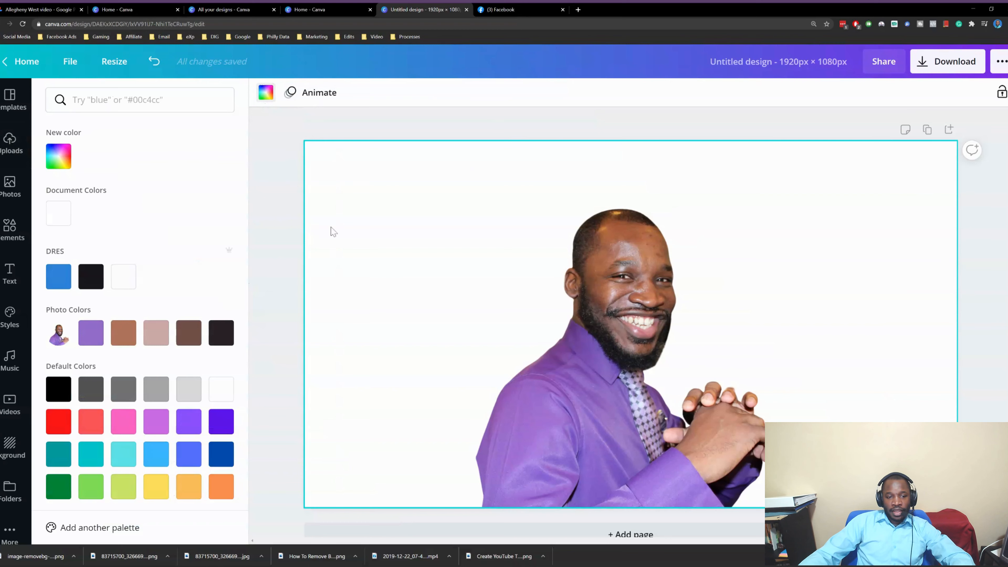
# Try purple, brown, light pink, dark brown, near-black and dark grey page backgrounds
pyautogui.click(91, 333)
pyautogui.click(124, 333)
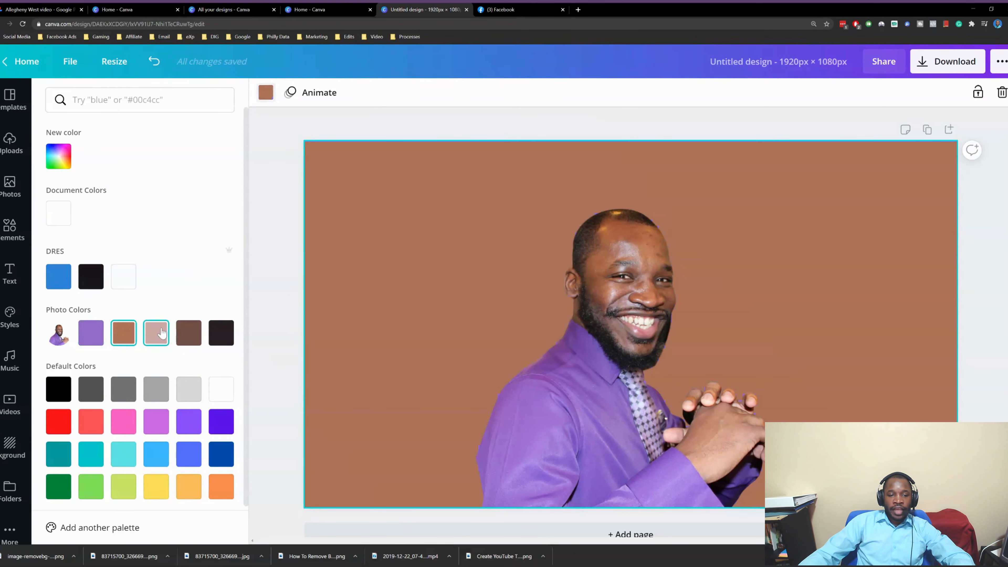
pyautogui.click(157, 334)
pyautogui.click(195, 335)
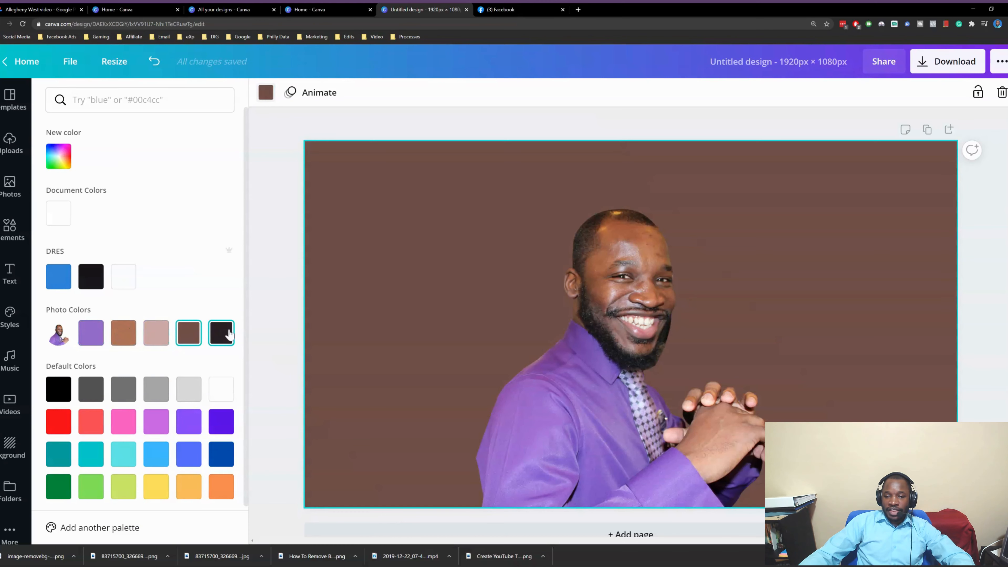
pyautogui.click(220, 334)
pyautogui.click(91, 333)
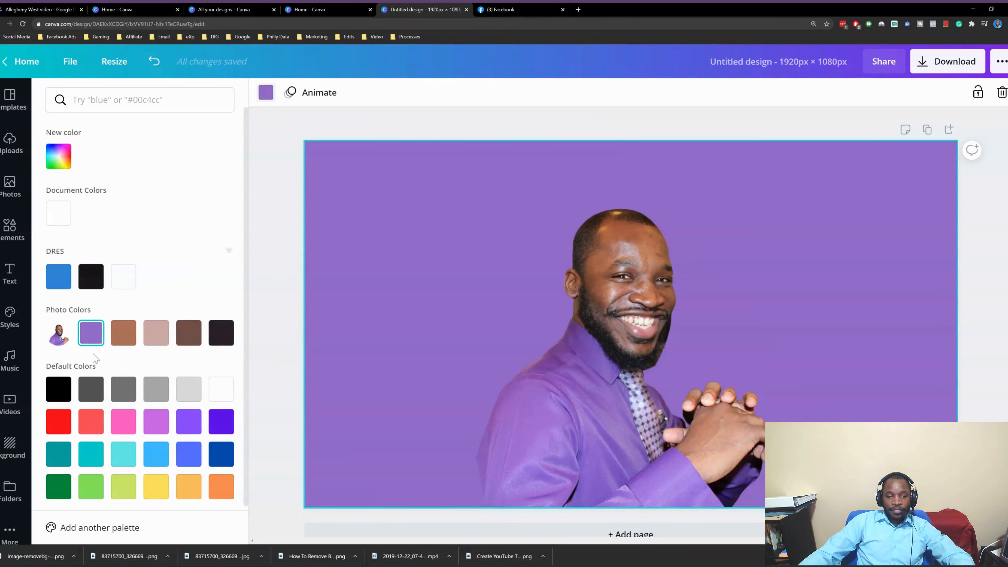
pyautogui.click(91, 388)
# Try lighter greys, white and black, then settle on a dark grey background
pyautogui.click(123, 388)
pyautogui.click(157, 389)
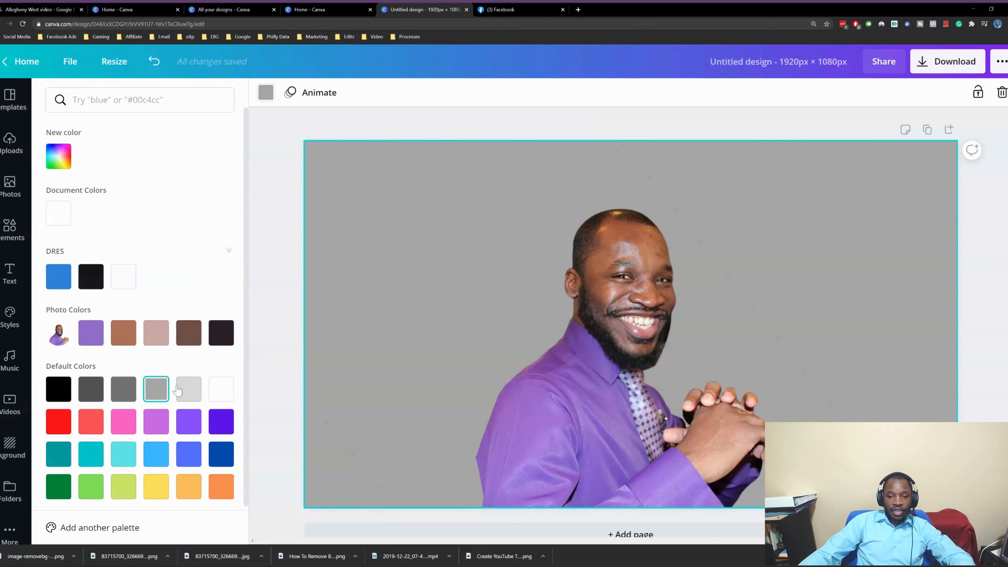
pyautogui.click(188, 389)
pyautogui.click(219, 388)
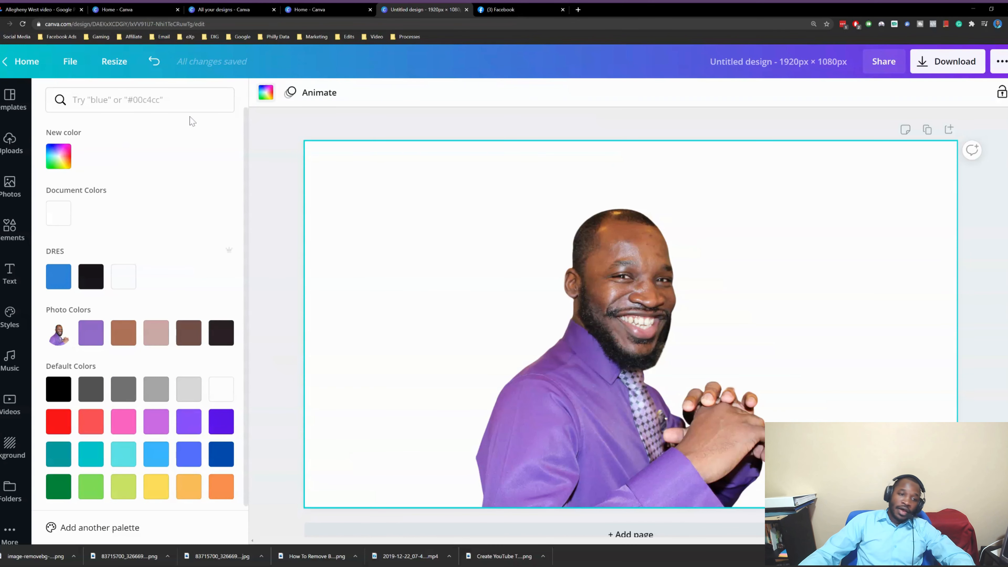
pyautogui.click(68, 391)
pyautogui.click(81, 387)
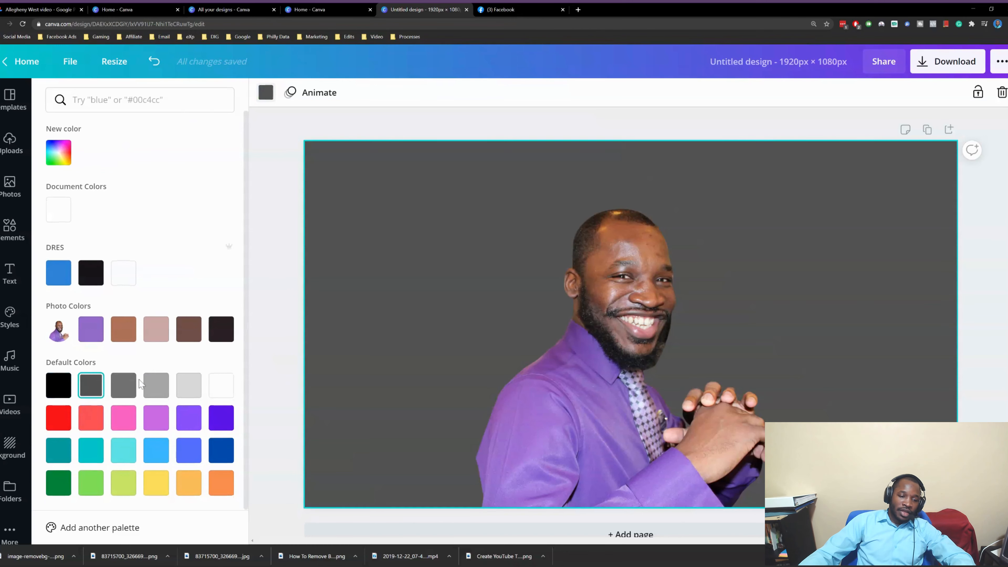
pyautogui.click(6, 196)
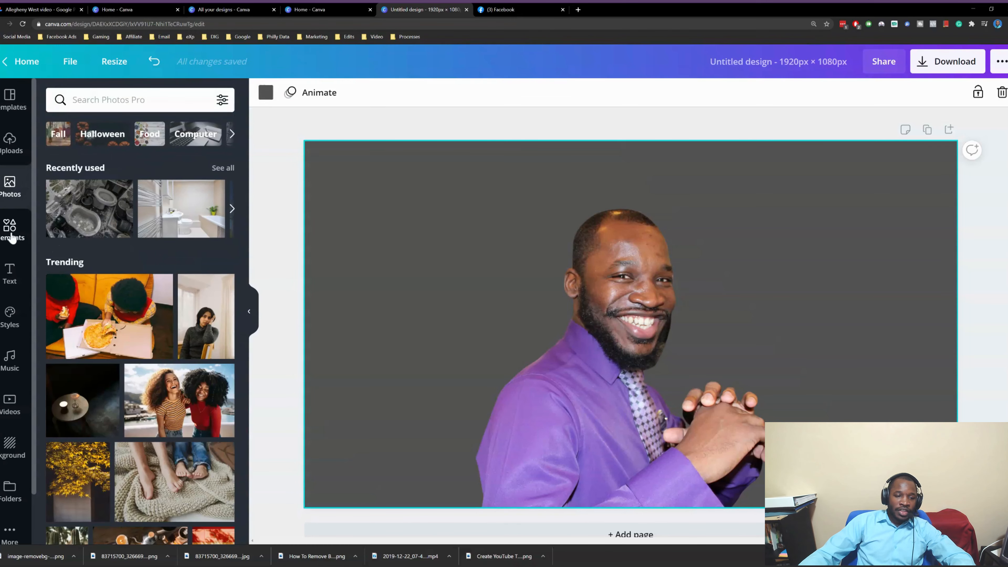
# Add an eraser graphic from Elements and shrink it into the design's upper-left area
pyautogui.click(11, 234)
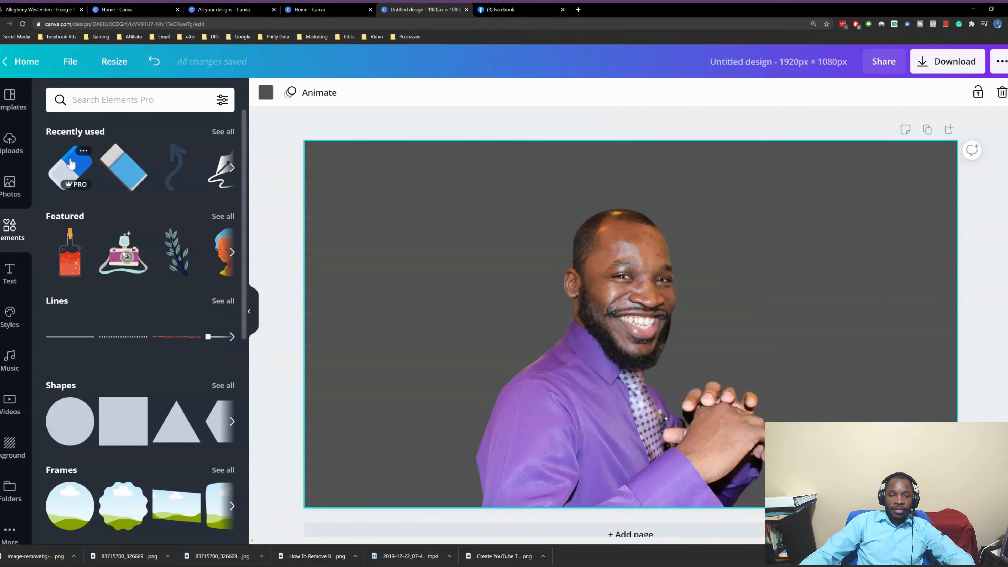
pyautogui.click(70, 162)
pyautogui.moveTo(561, 314); pyautogui.dragTo(344, 228)
pyautogui.moveTo(356, 178)
pyautogui.mouseDown()
pyautogui.moveTo(427, 245)
pyautogui.moveTo(419, 259)
pyautogui.moveTo(405, 237)
pyautogui.mouseUp()
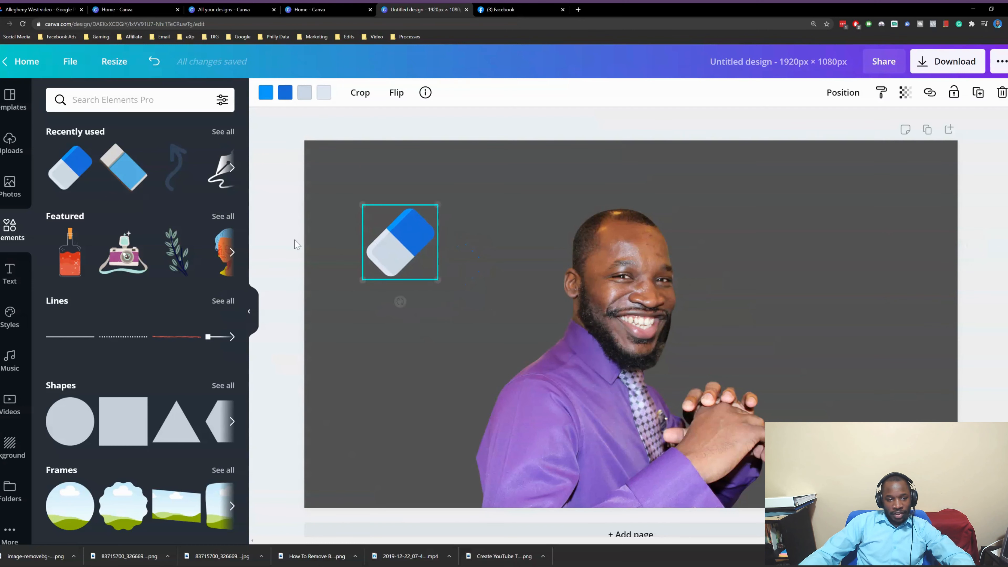
# Add a camera graphic, shrink it and place it in the upper-right corner
pyautogui.click(123, 252)
pyautogui.moveTo(654, 336); pyautogui.dragTo(862, 281)
pyautogui.moveTo(758, 201); pyautogui.dragTo(804, 238)
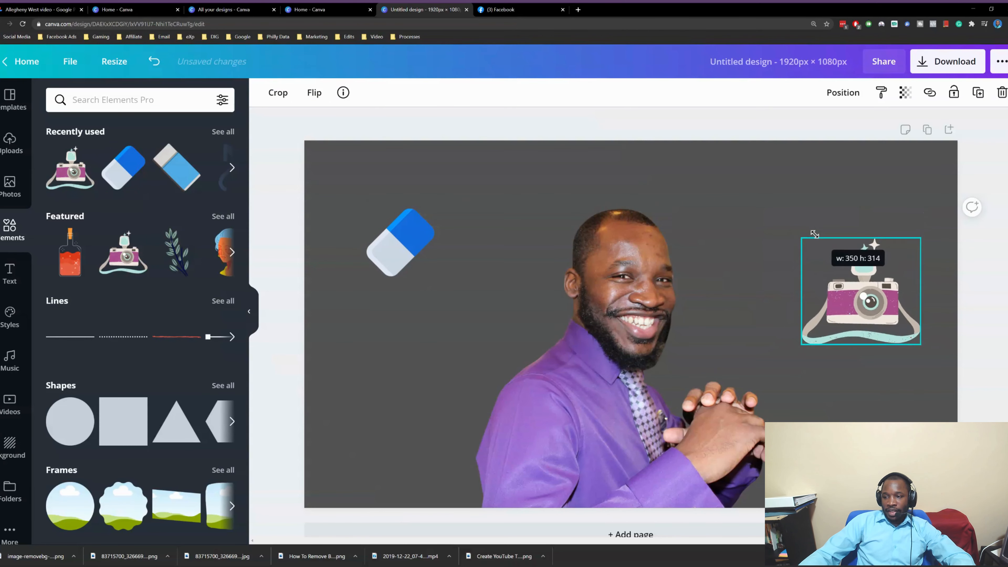
pyautogui.moveTo(863, 291); pyautogui.dragTo(851, 255)
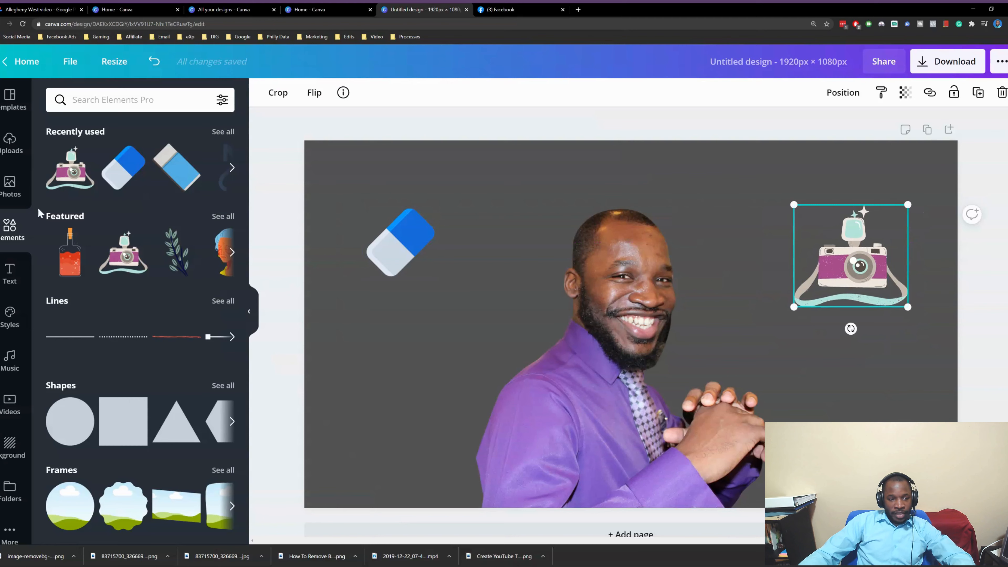
pyautogui.click(10, 274)
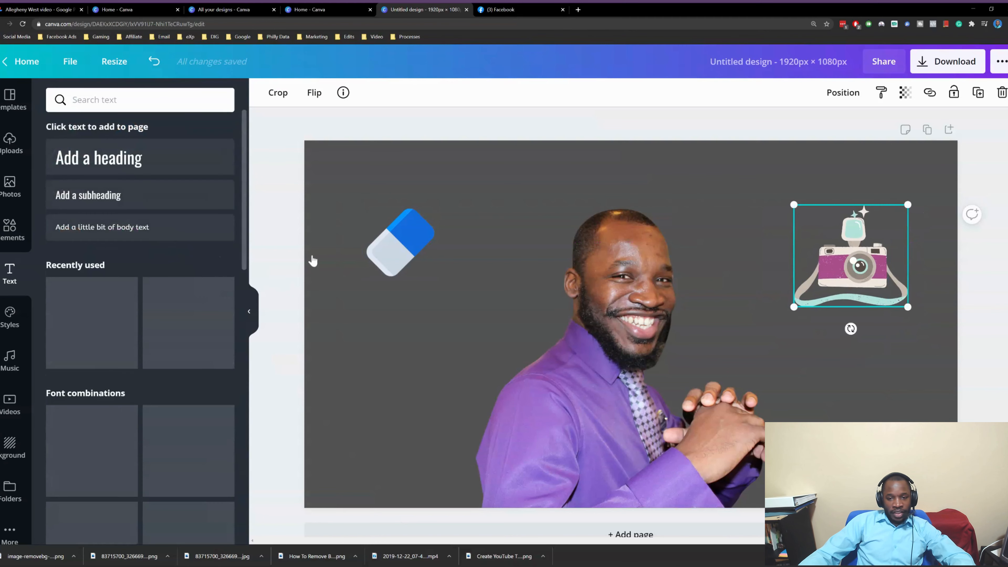
# Add a large heading with the person's full name and move it to the bottom
pyautogui.click(114, 163)
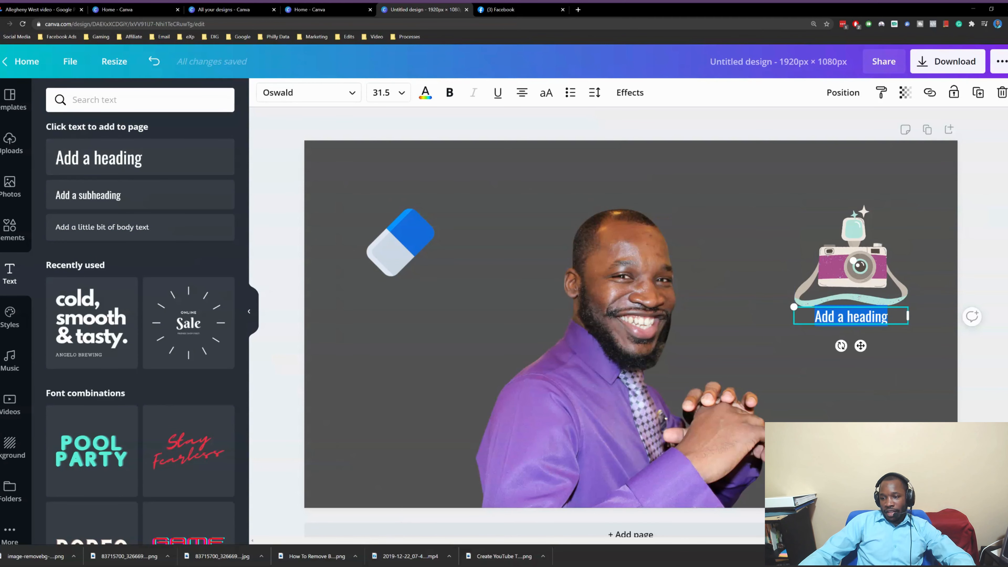
pyautogui.moveTo(793, 306); pyautogui.dragTo(607, 279)
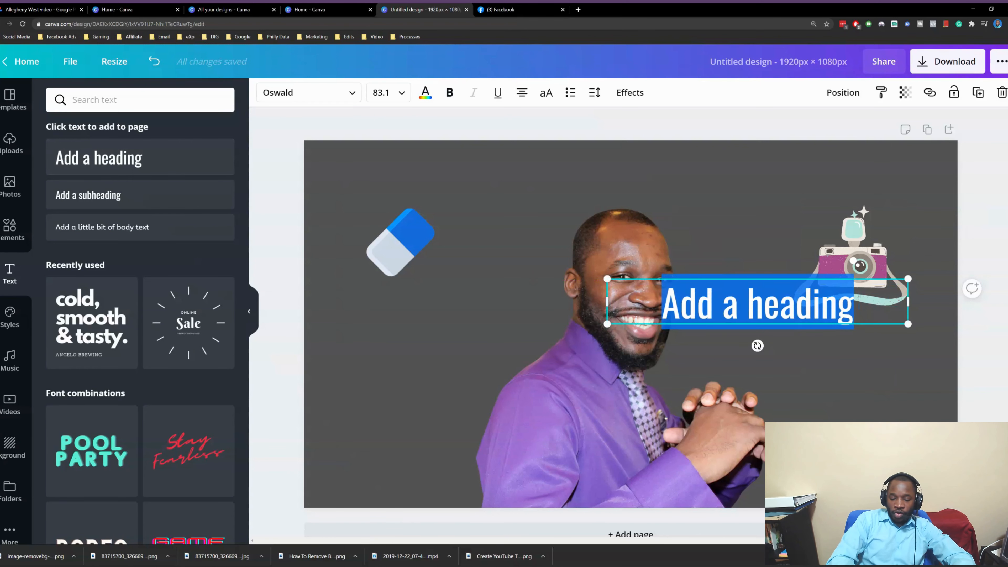
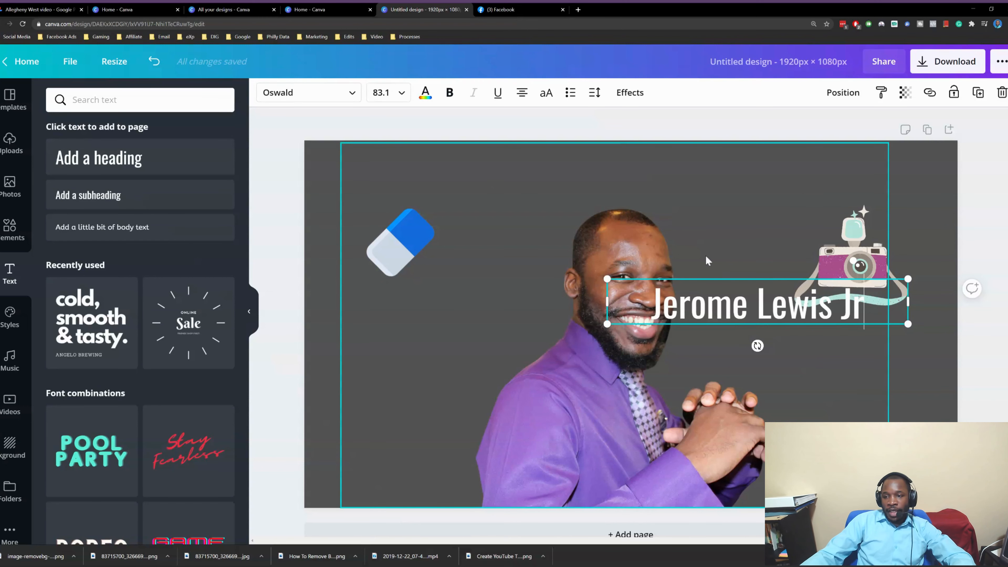
pyautogui.click(996, 205)
pyautogui.moveTo(768, 308); pyautogui.dragTo(643, 475)
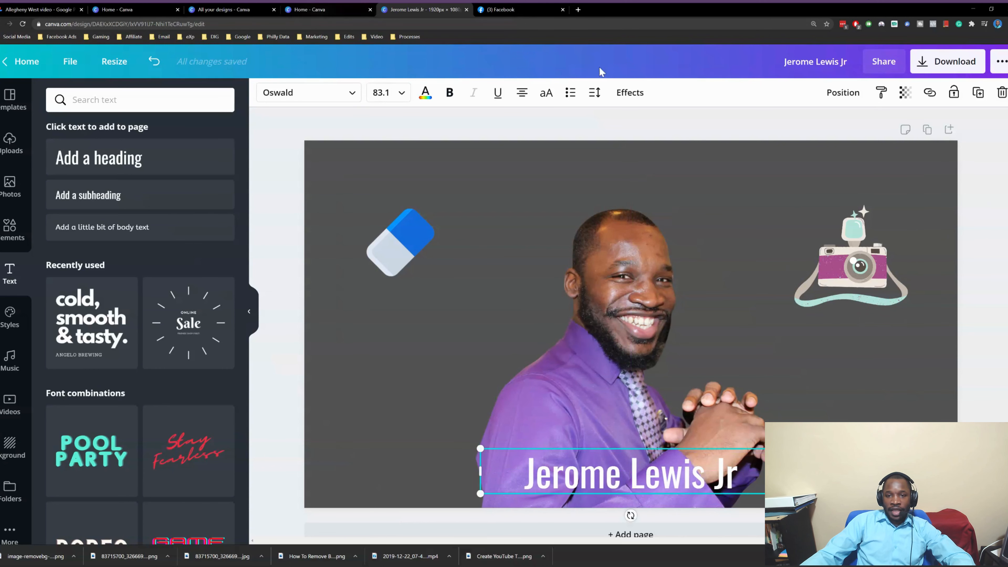
# Give the name heading a drop shadow with a black shadow colour
pyautogui.click(639, 93)
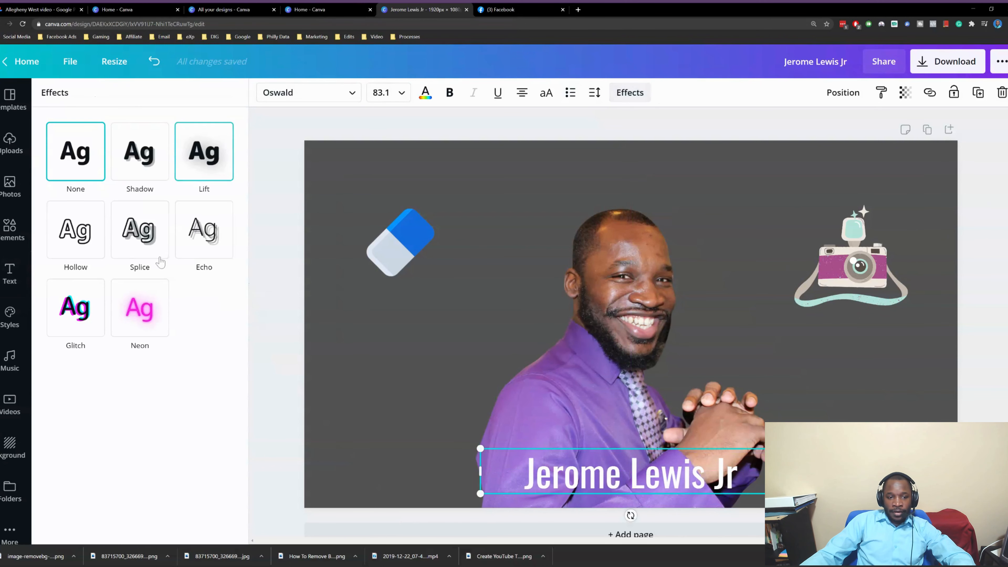
pyautogui.click(148, 173)
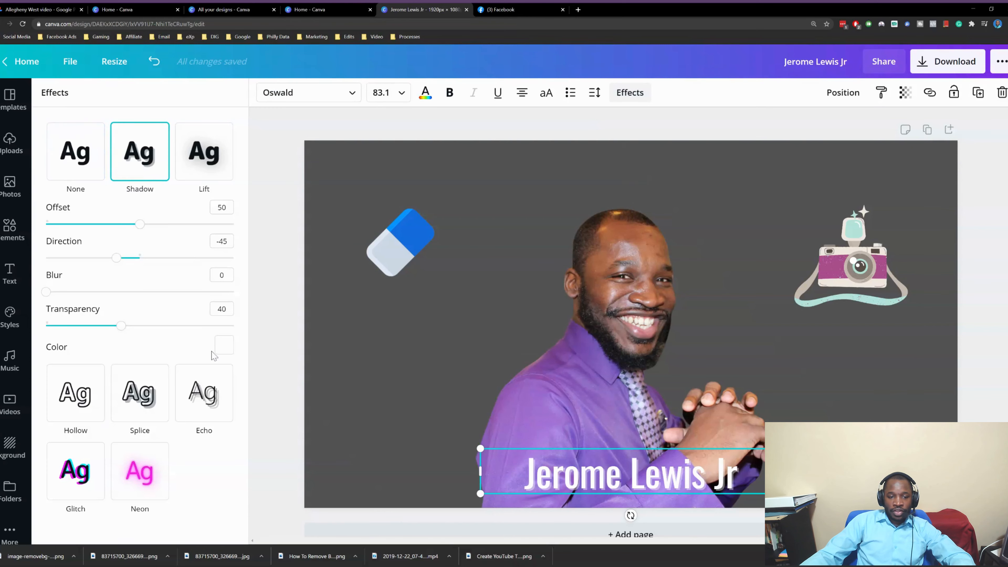
pyautogui.click(224, 345)
pyautogui.click(94, 282)
pyautogui.click(271, 292)
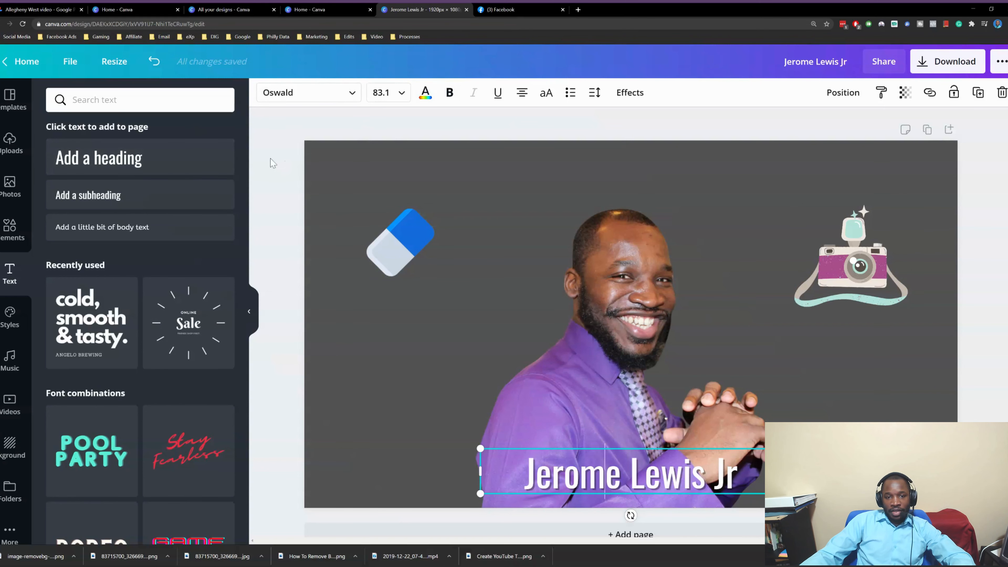
# Deselect the heading and browse the stock Photos library
pyautogui.click(281, 159)
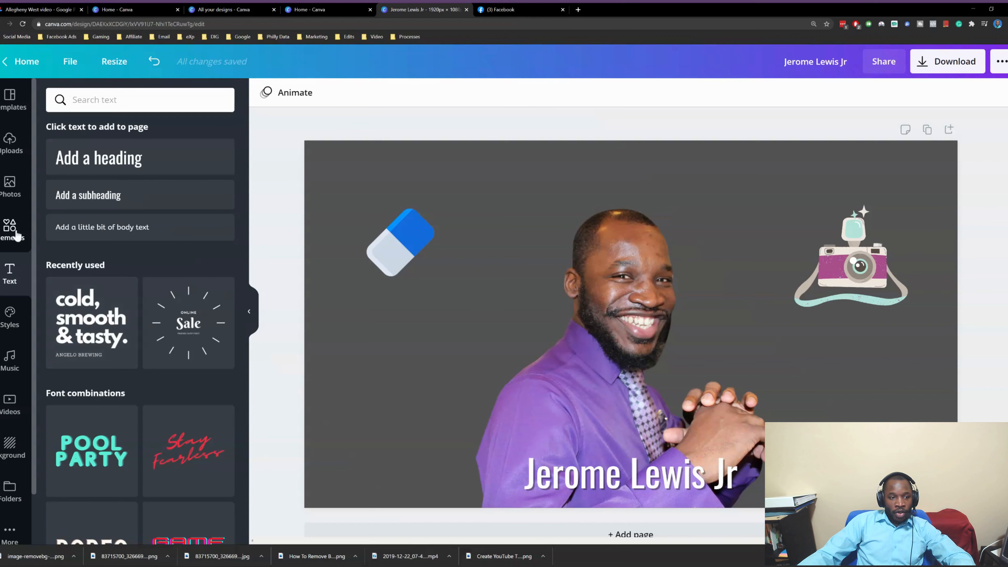
pyautogui.click(10, 187)
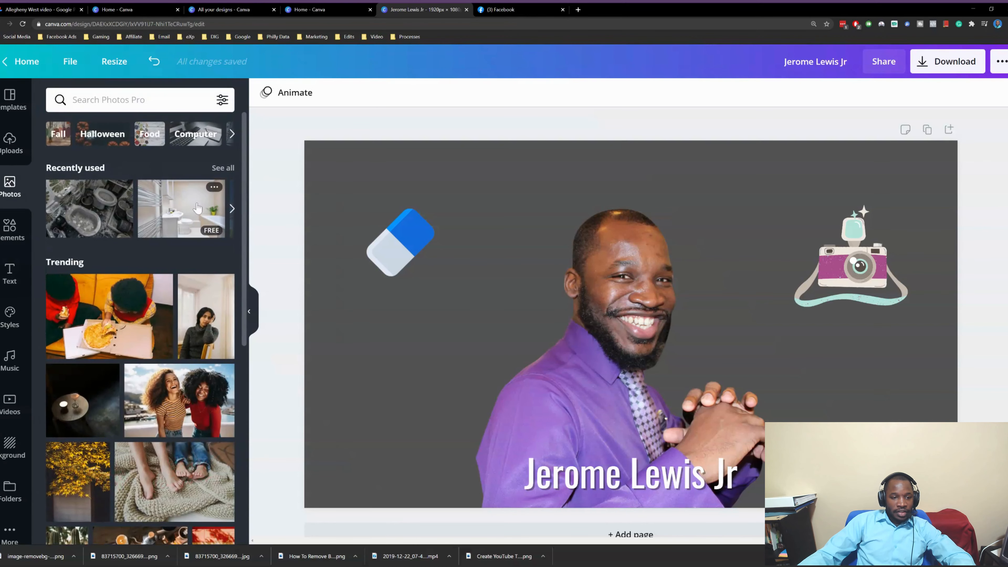
pyautogui.scroll(-15, 197, 207)
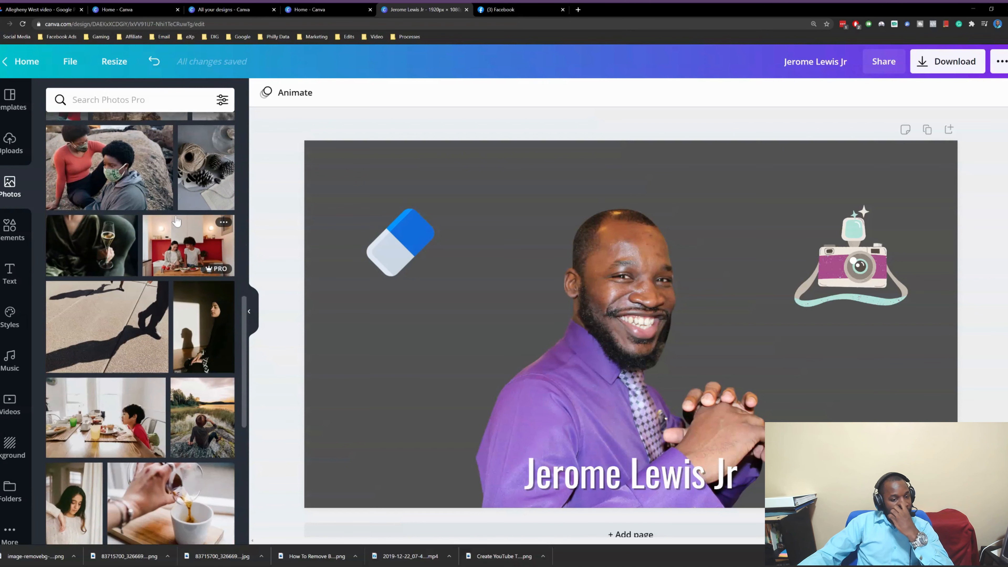
pyautogui.scroll(-6, 171, 233)
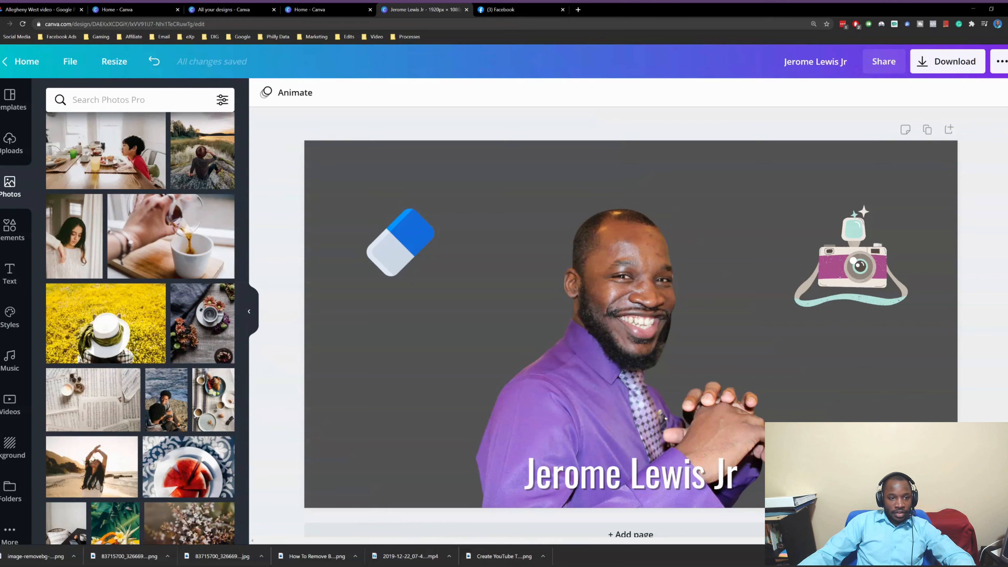
# Search the stock photos for 'forest'
pyautogui.write('grass')
pyautogui.hotkey('ctrl', 'a')
pyautogui.write('fre')
pyautogui.press('BackSpace')
pyautogui.press('BackSpace')
pyautogui.write('orsst')
pyautogui.press('Return')
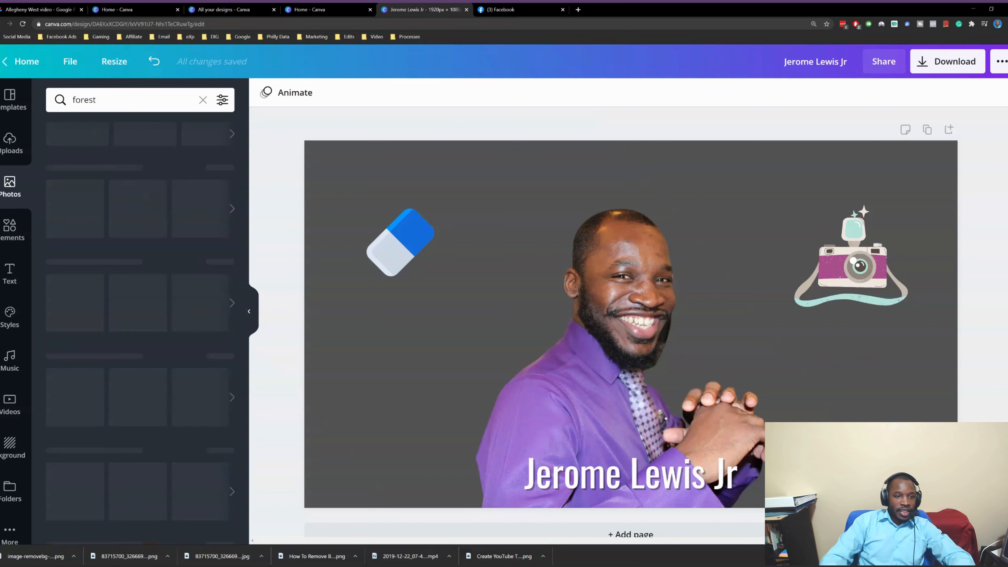
# Add the sunlit forest photo and set it as the design's background
pyautogui.click(126, 198)
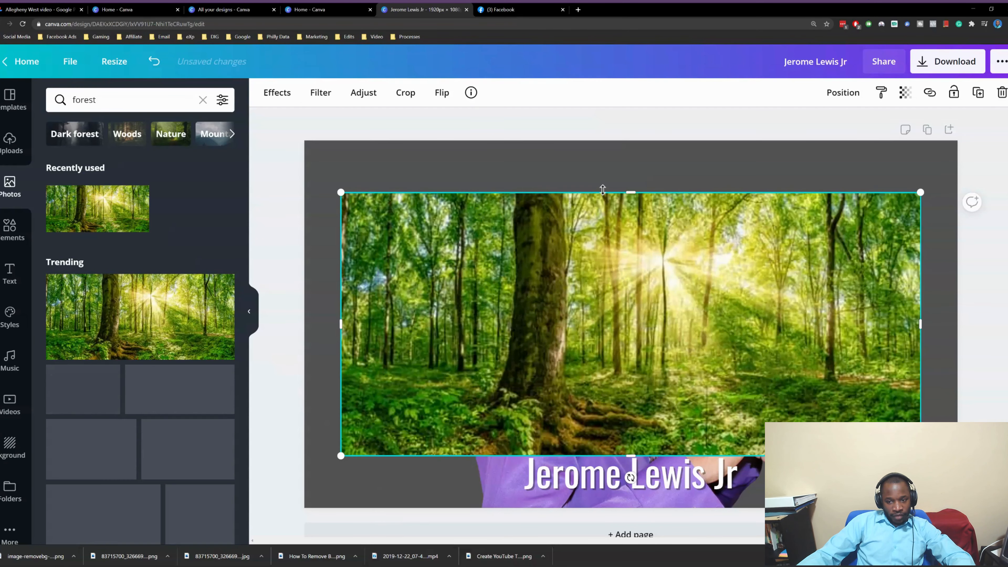
pyautogui.rightClick(637, 237)
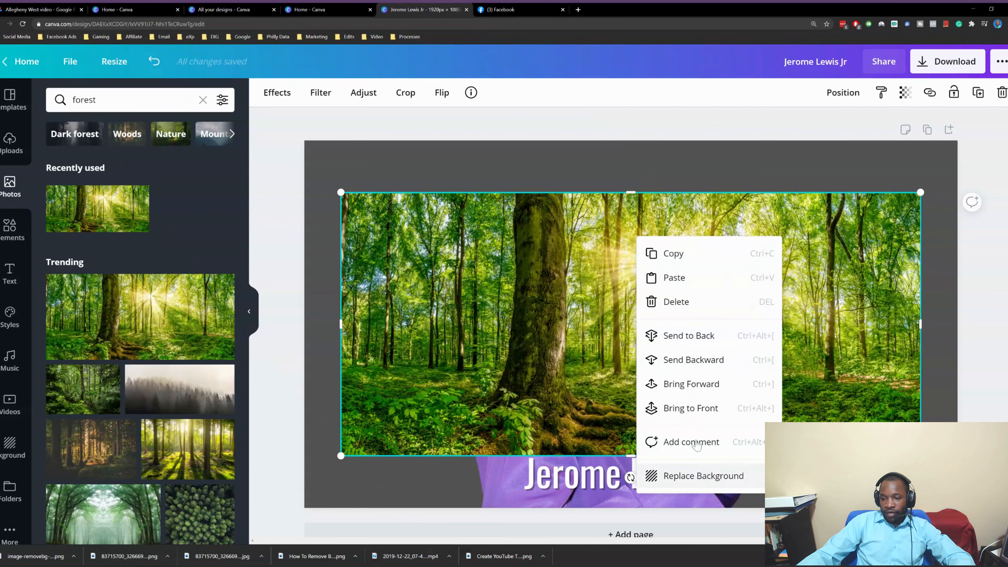
pyautogui.click(718, 475)
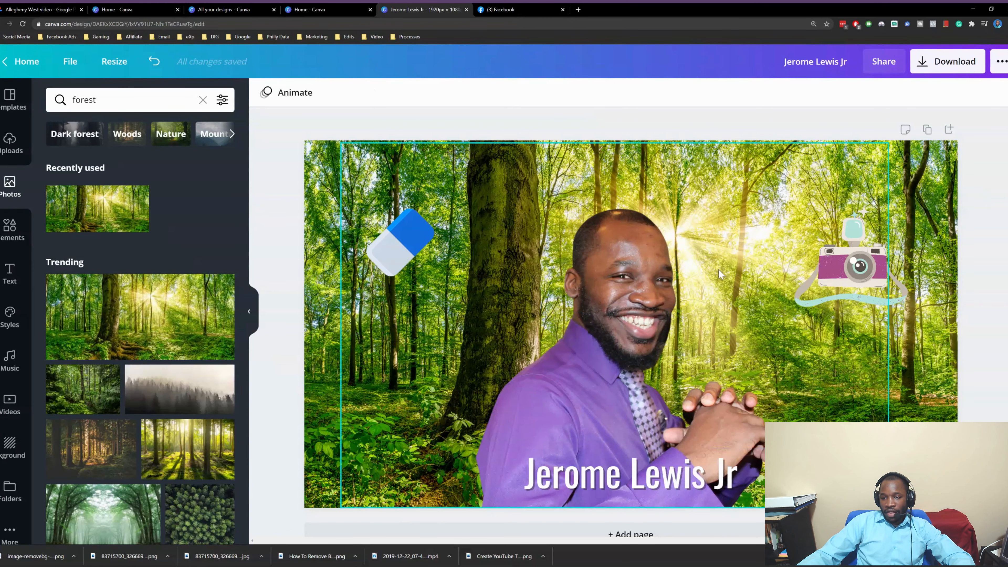
# Nudge the eraser graphic further into the upper-left corner, then deselect it
pyautogui.click(897, 233)
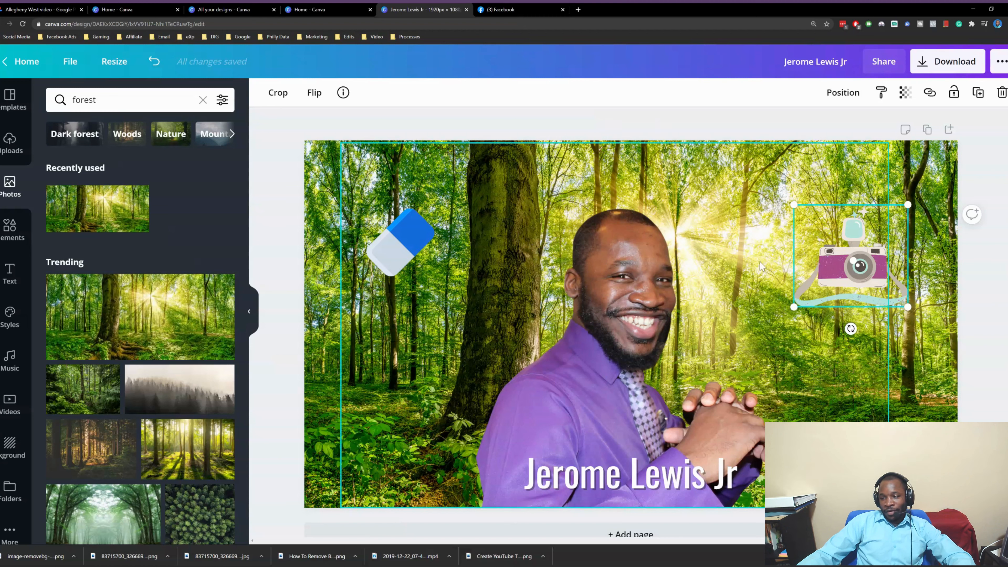
pyautogui.click(401, 240)
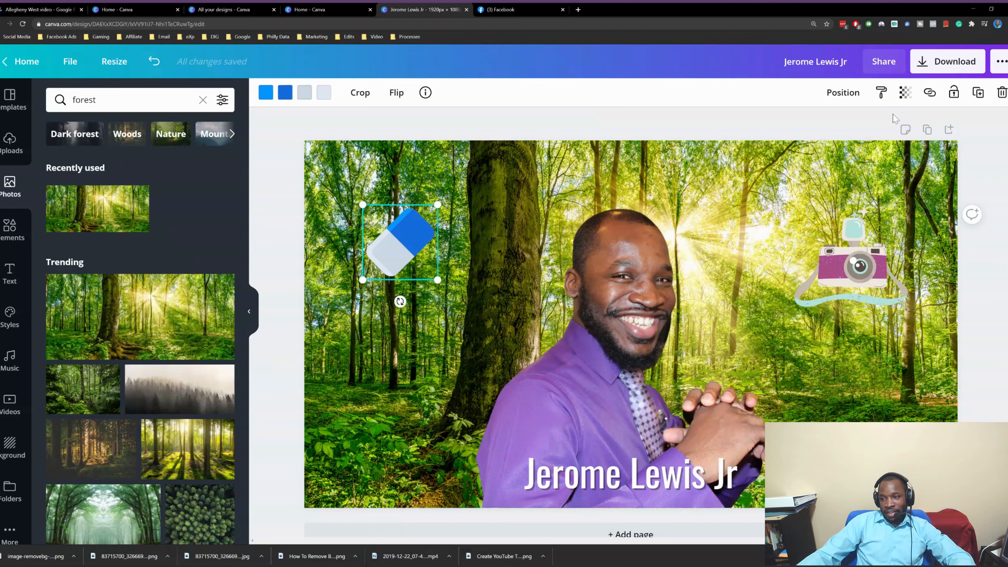
pyautogui.moveTo(397, 246)
pyautogui.mouseDown()
pyautogui.moveTo(380, 187)
pyautogui.moveTo(380, 216)
pyautogui.mouseUp()
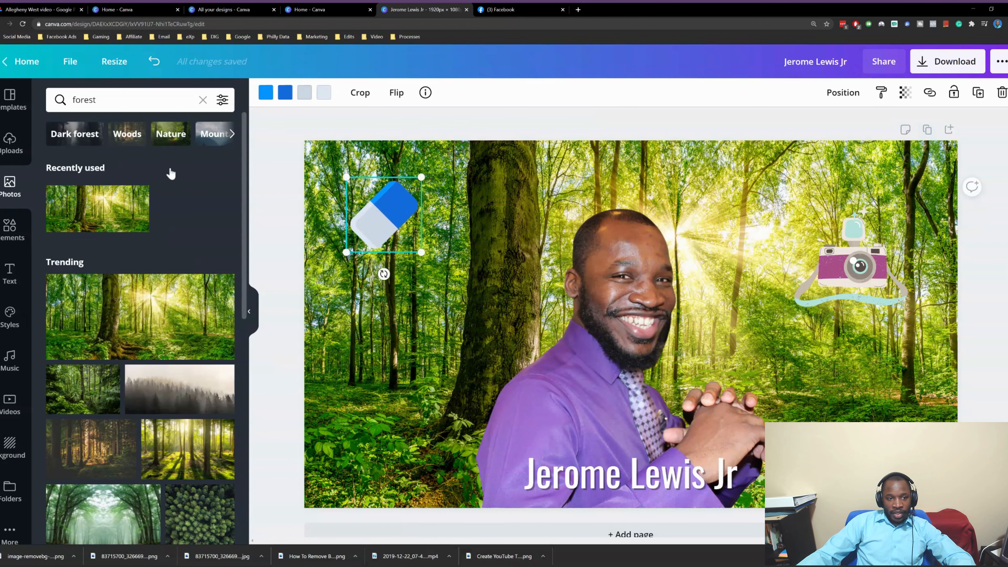
pyautogui.scroll(-5, 93, 224)
pyautogui.scroll(-5, 93, 224)
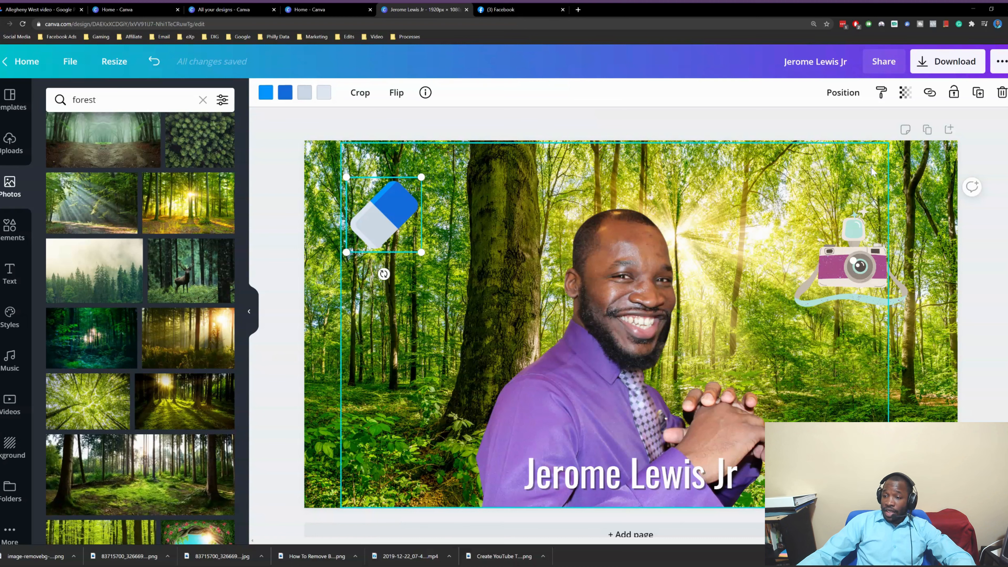
pyautogui.click(988, 141)
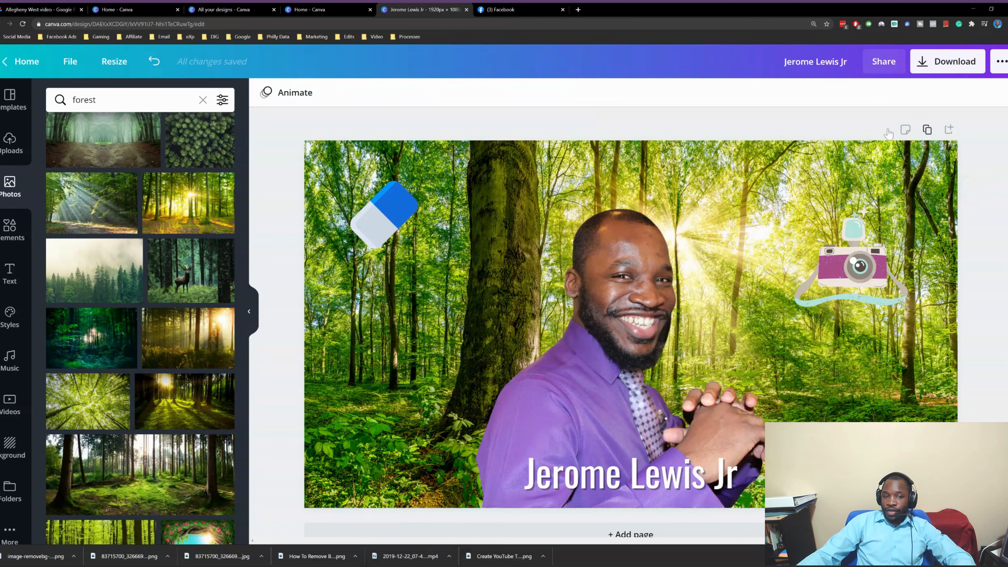
pyautogui.click(578, 10)
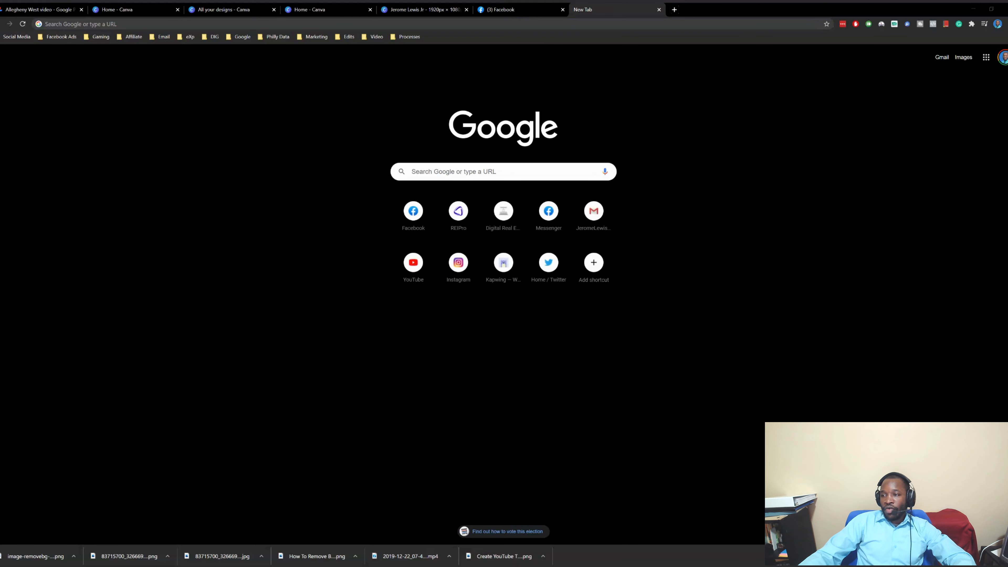
# Open the kapwing.com workspace in a new Chrome tab via the 'kap' address suggestion
pyautogui.click(837, 5)
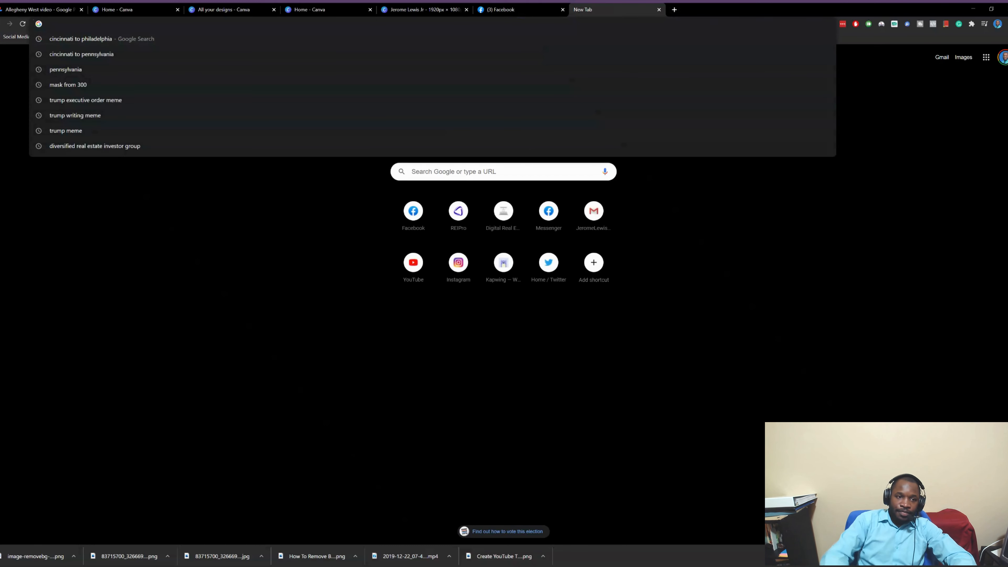
pyautogui.write('kap')
pyautogui.click(239, 120)
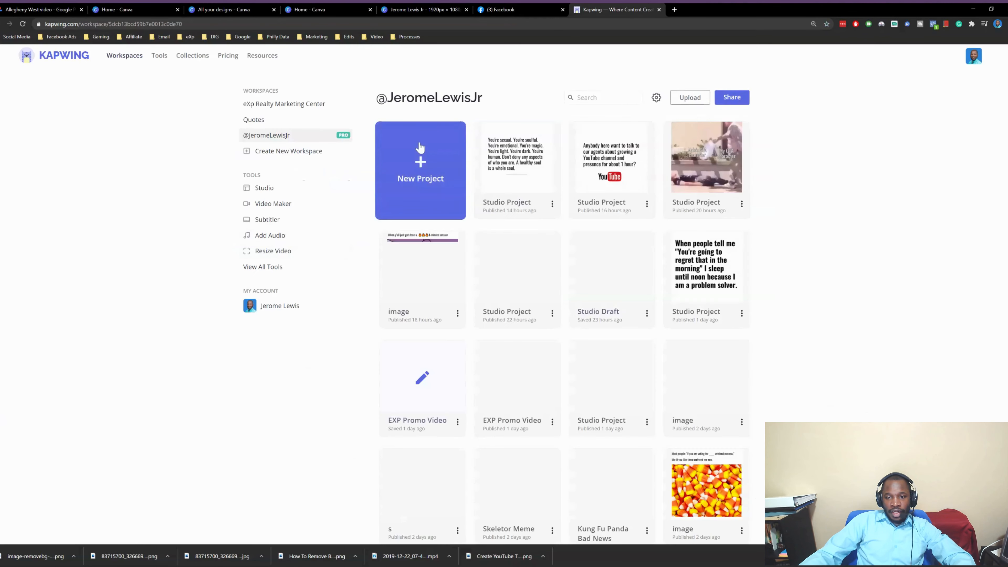
# Create a new Studio project and upload the purple-shirt conference photo
pyautogui.click(433, 211)
pyautogui.click(409, 210)
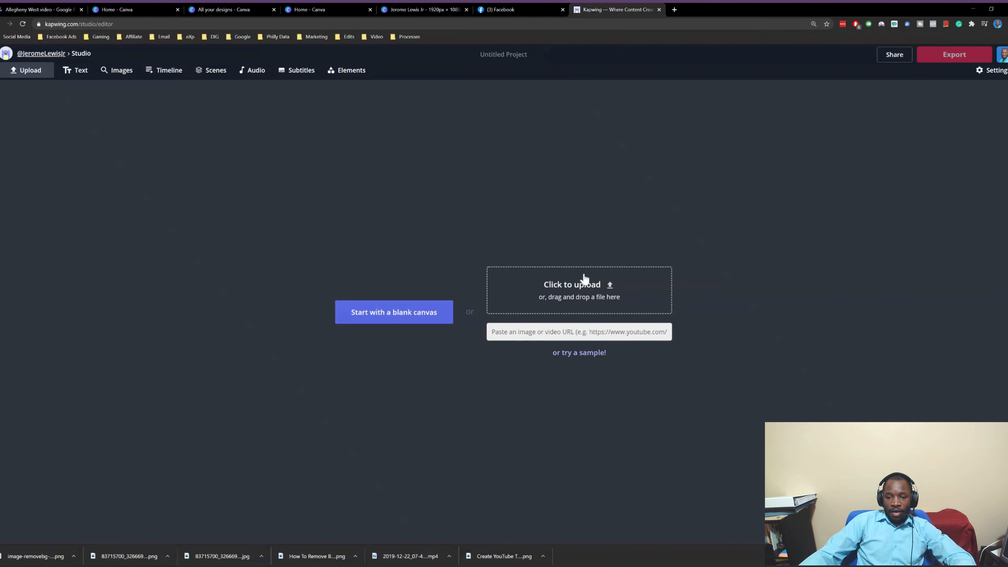
pyautogui.click(587, 289)
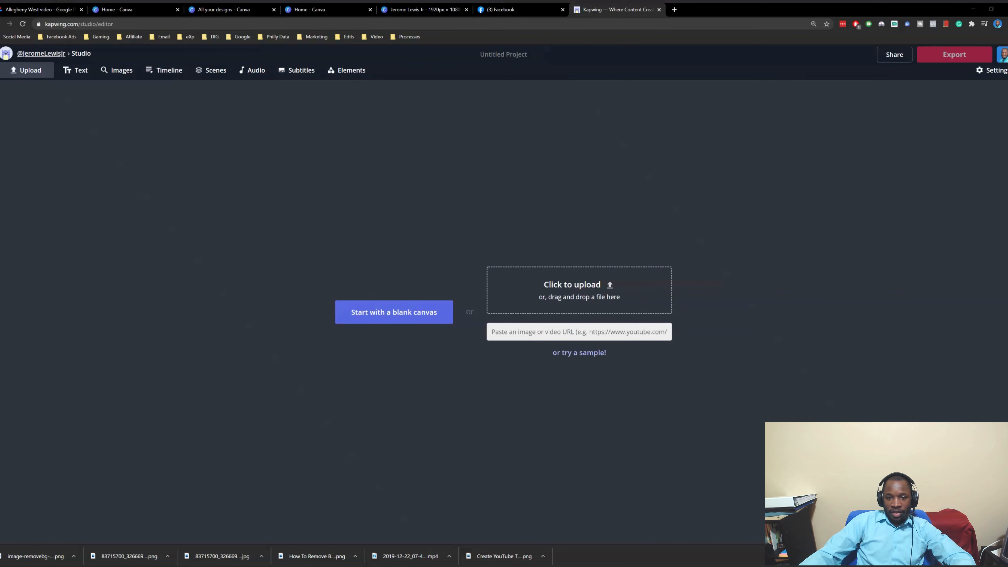
pyautogui.doubleClick(359, 239)
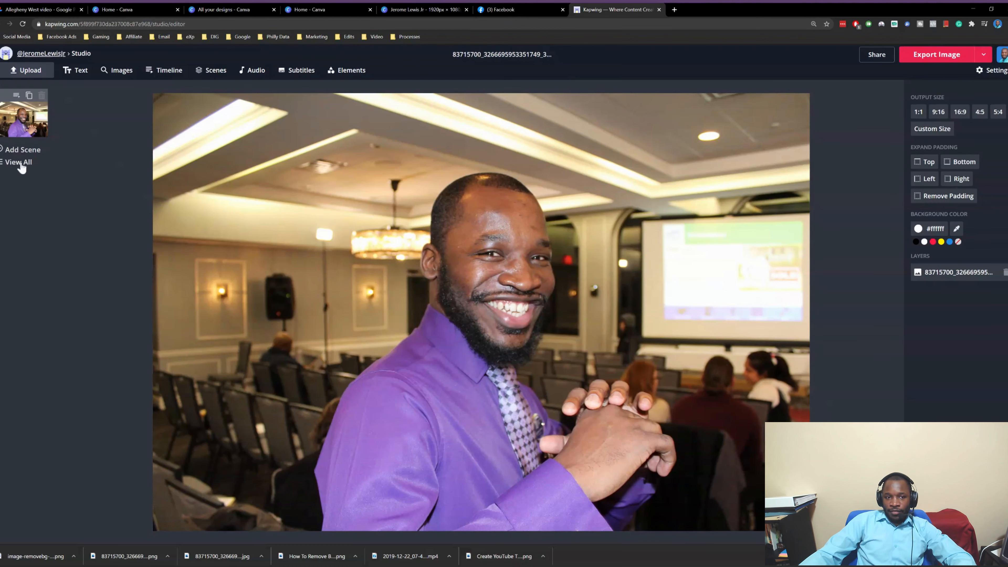
# Select the photo layer, glance at its animation options, then deselect it
pyautogui.click(389, 169)
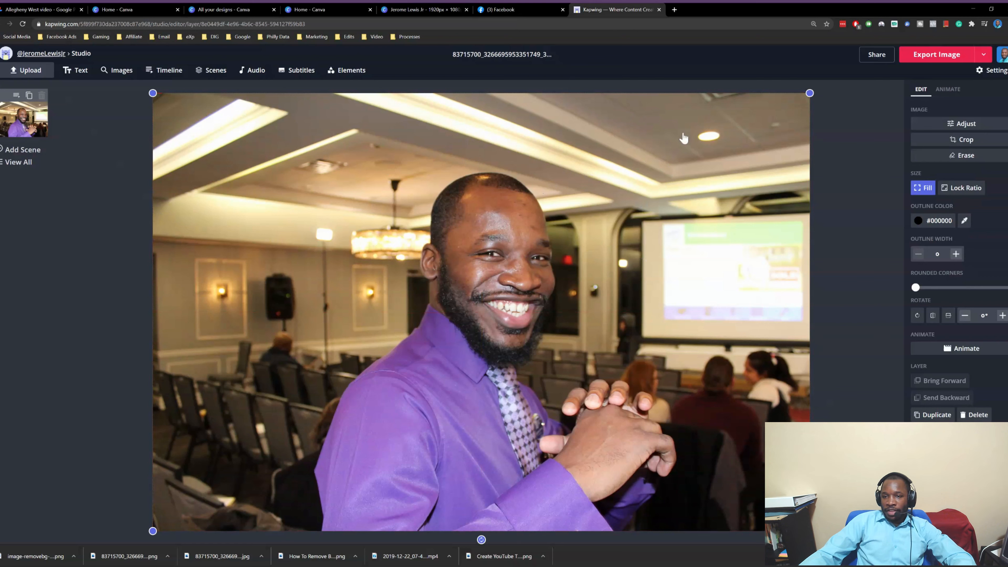
pyautogui.click(946, 92)
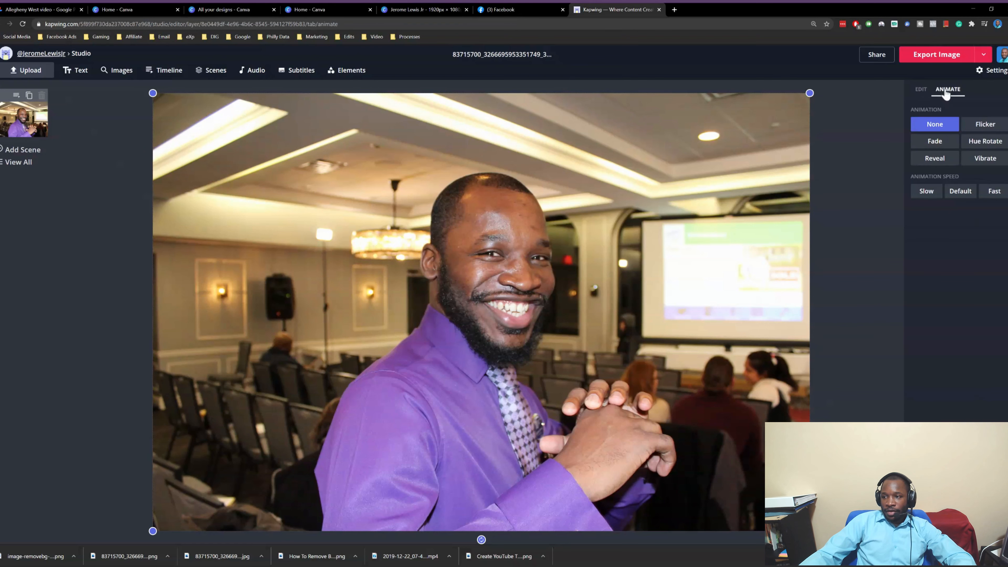
pyautogui.click(913, 90)
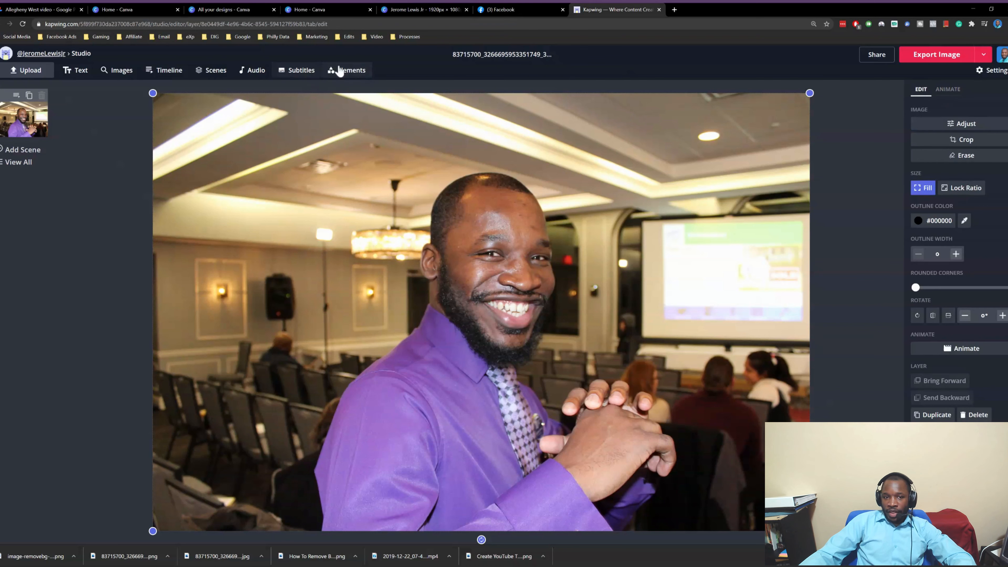
pyautogui.click(94, 166)
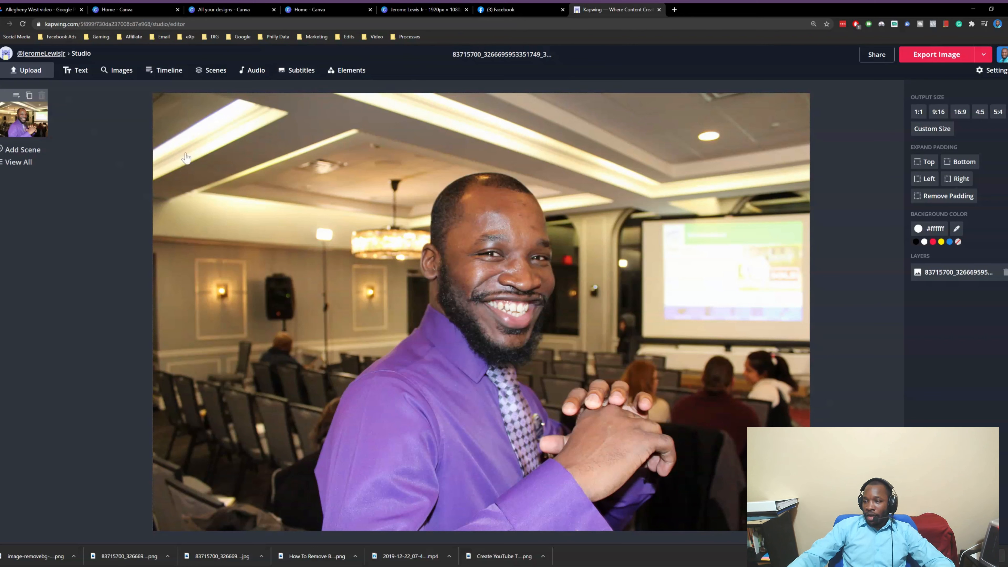
pyautogui.click(655, 208)
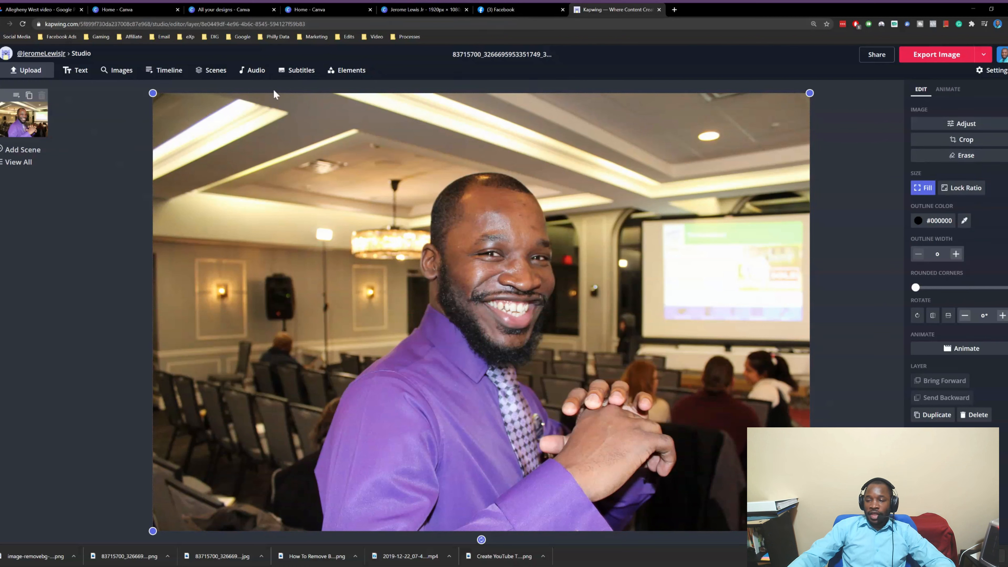
# Open the Erase editor and magic-wand remove the upper-right ceiling area
pyautogui.click(953, 159)
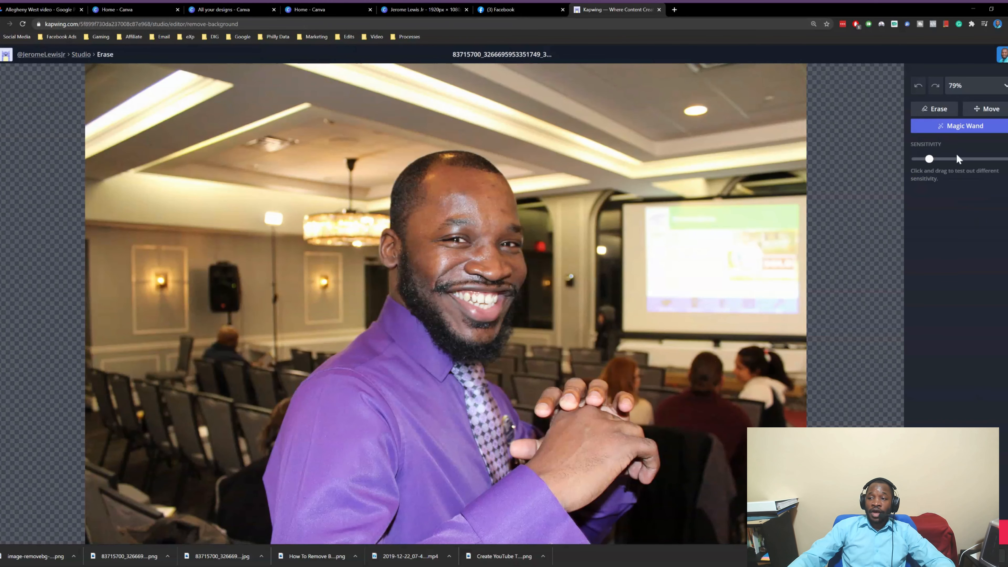
pyautogui.moveTo(929, 159); pyautogui.dragTo(993, 178)
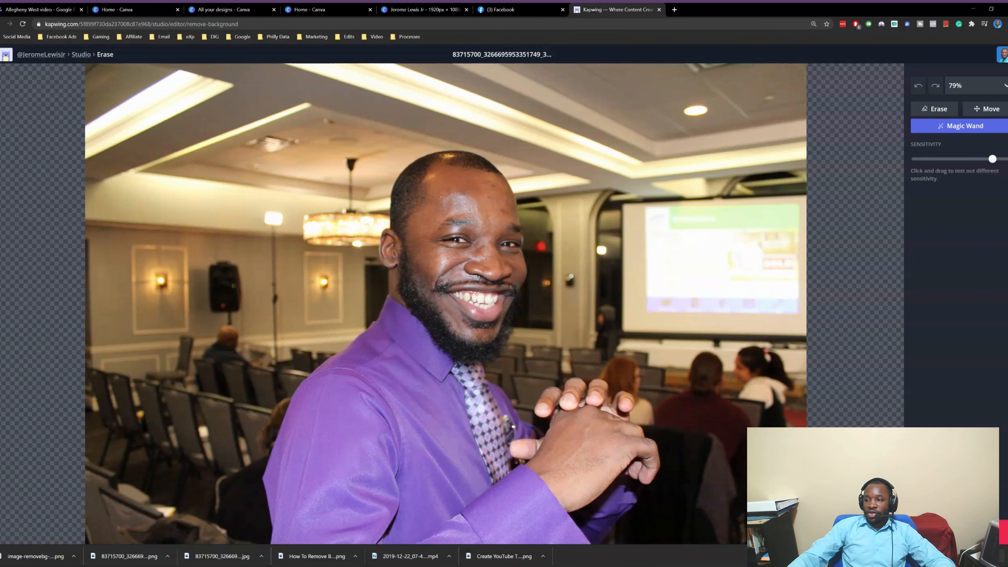
pyautogui.click(639, 166)
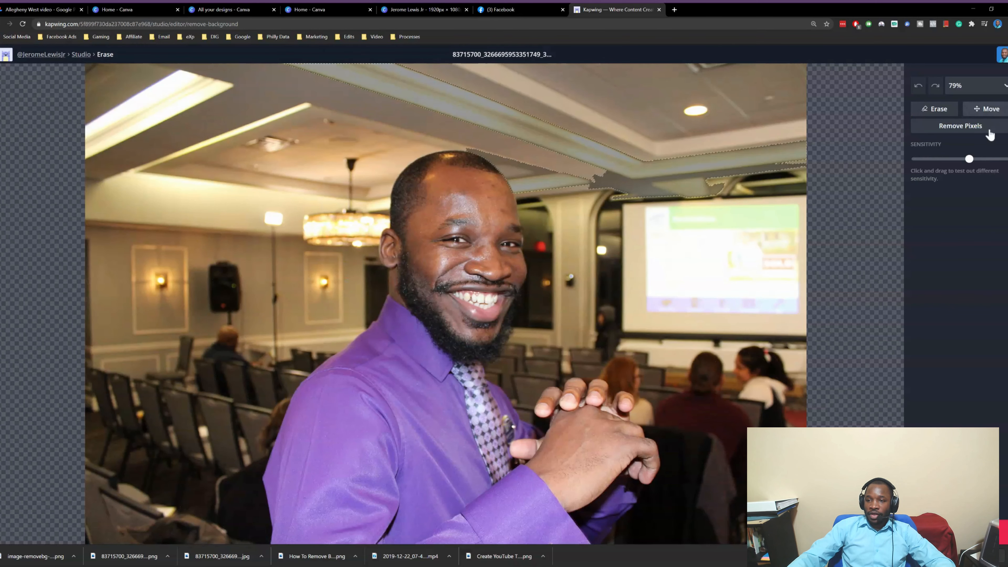
pyautogui.moveTo(969, 160)
pyautogui.mouseDown()
pyautogui.moveTo(1006, 160)
pyautogui.moveTo(953, 163)
pyautogui.mouseUp()
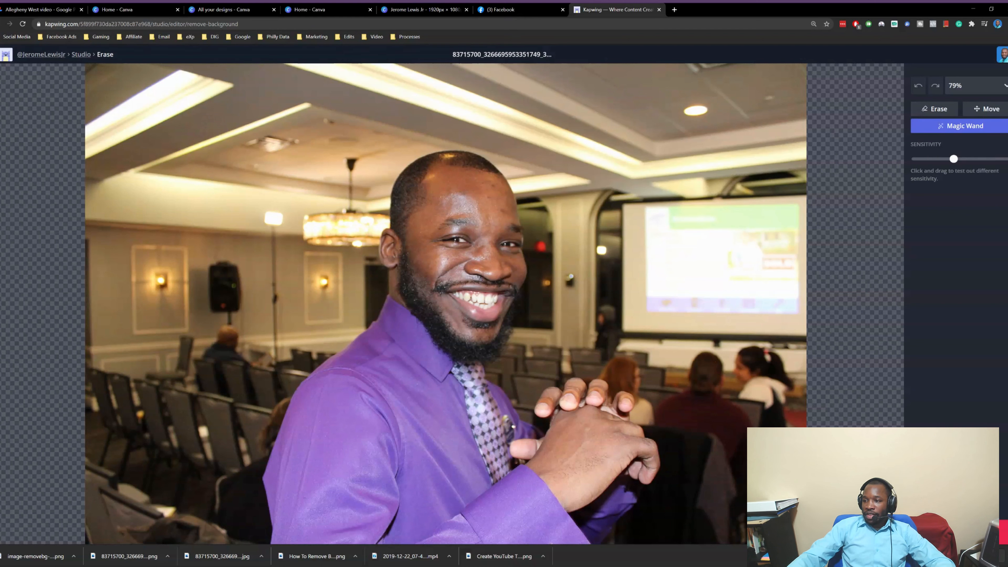
pyautogui.click(645, 113)
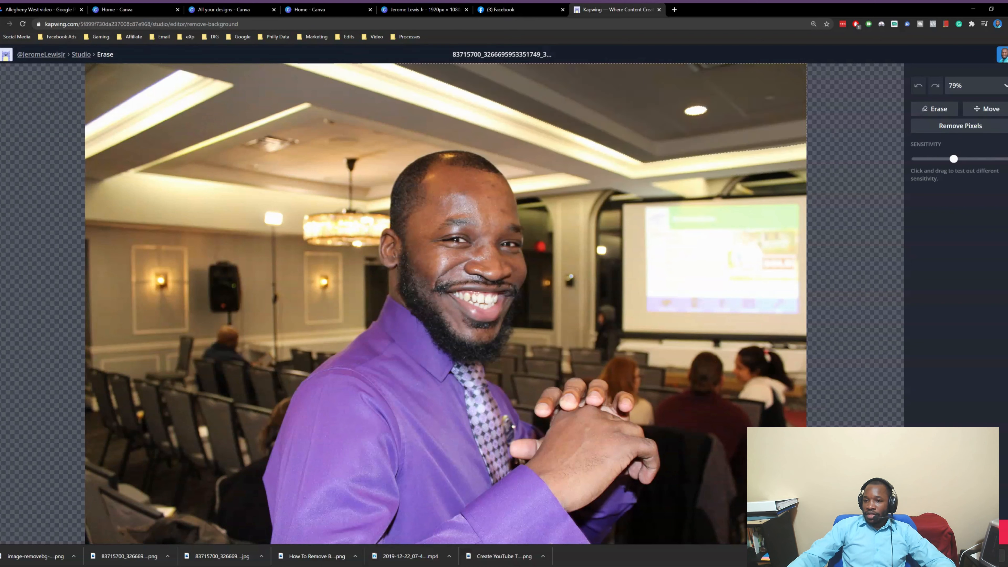
pyautogui.click(961, 126)
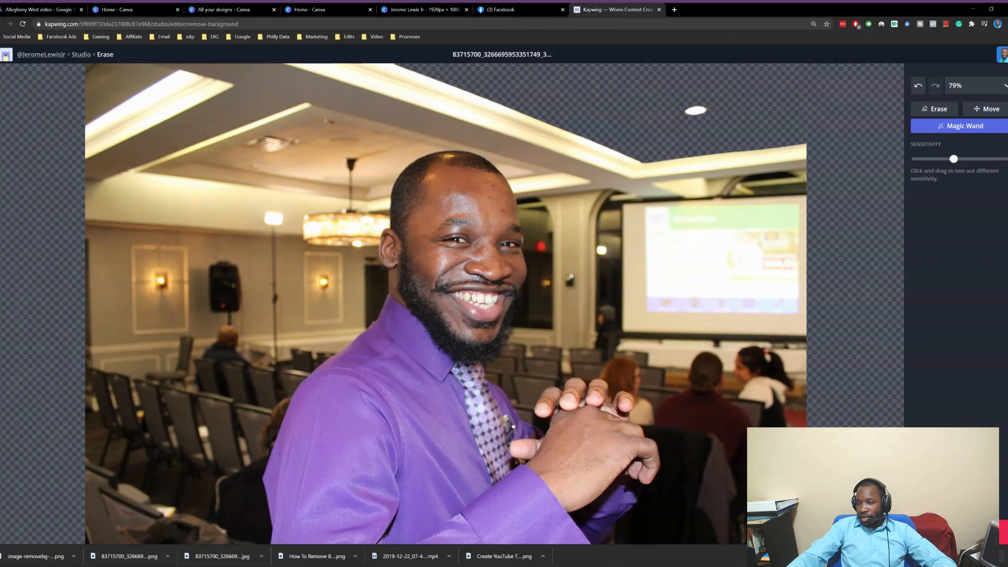
# Magic-wand select the left wall sconce at lower sensitivity and remove those pixels
pyautogui.click(413, 119)
pyautogui.click(162, 282)
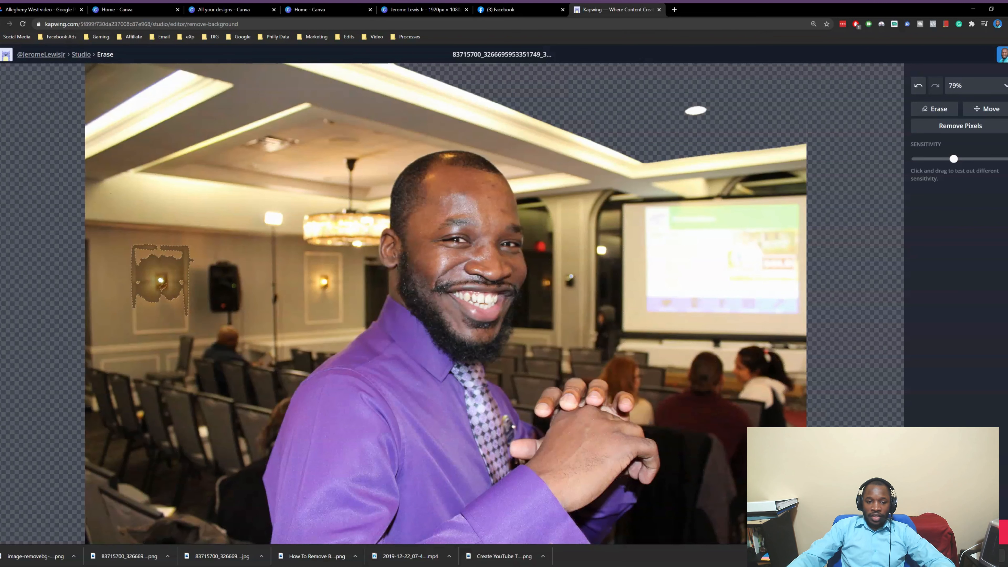
pyautogui.moveTo(953, 160); pyautogui.dragTo(975, 161)
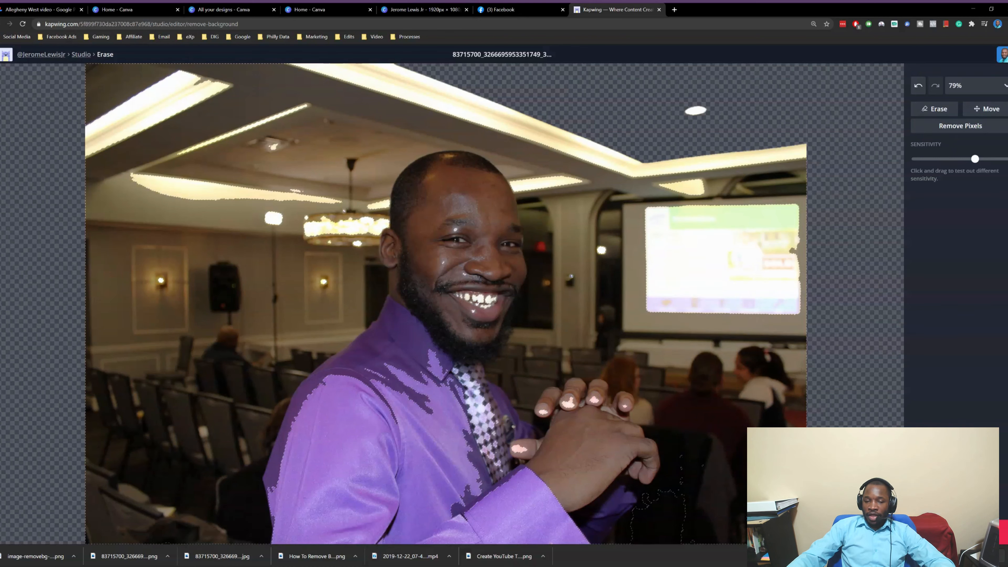
pyautogui.click(959, 128)
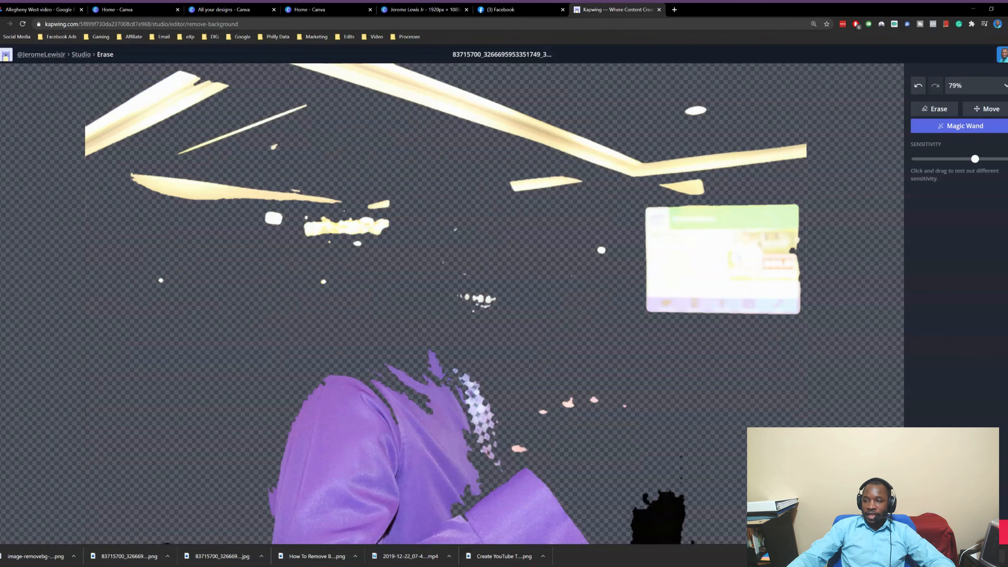
# At lowest sensitivity, remove the projector screen's bright area, green strip and beige border
pyautogui.moveTo(976, 158); pyautogui.dragTo(916, 159)
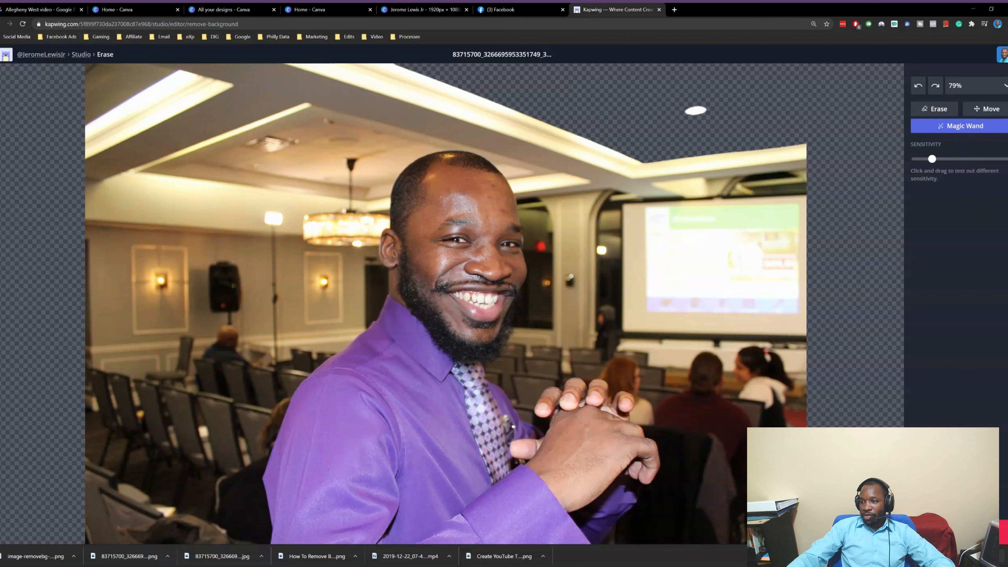
pyautogui.click(695, 262)
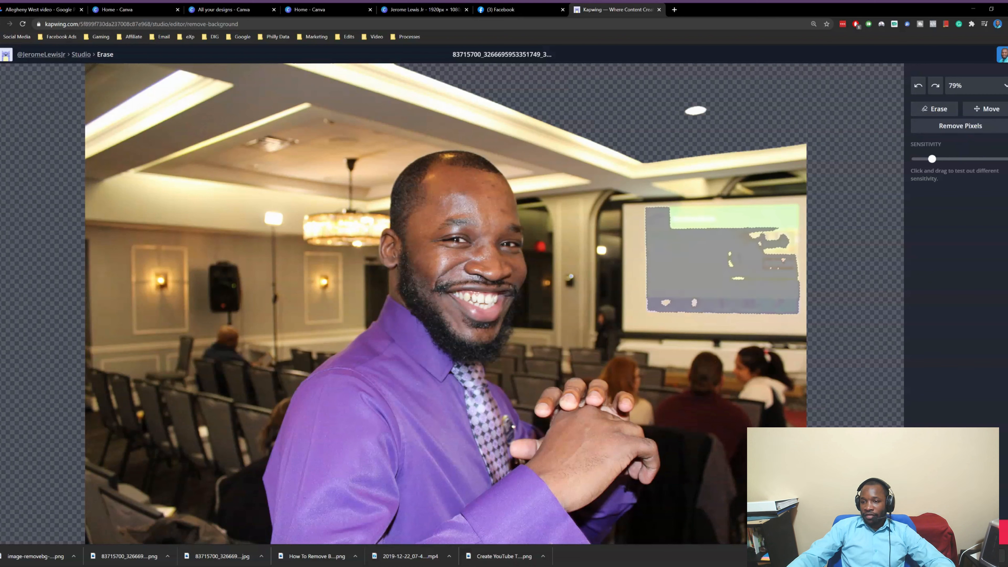
pyautogui.click(962, 125)
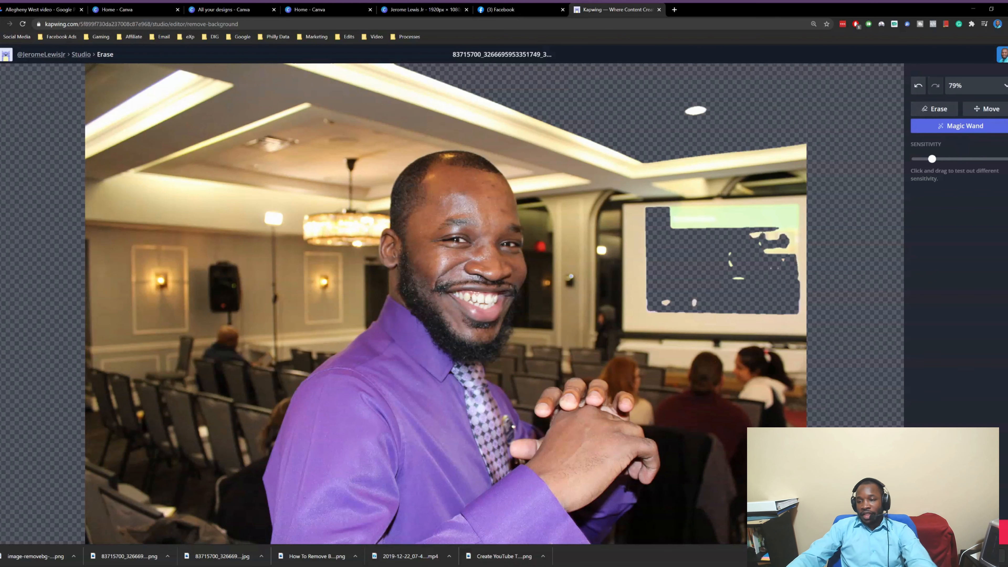
pyautogui.click(740, 216)
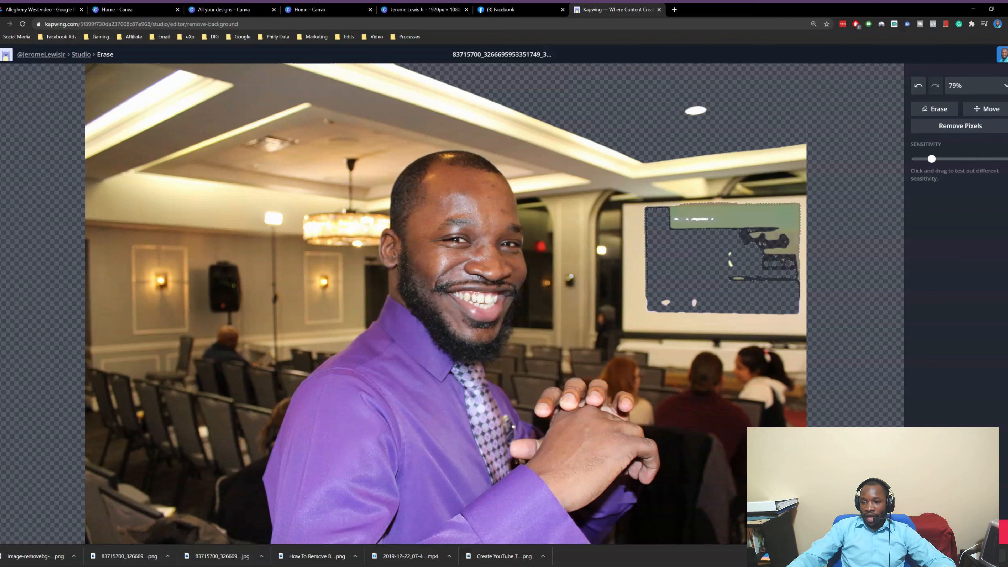
pyautogui.click(999, 130)
pyautogui.click(723, 322)
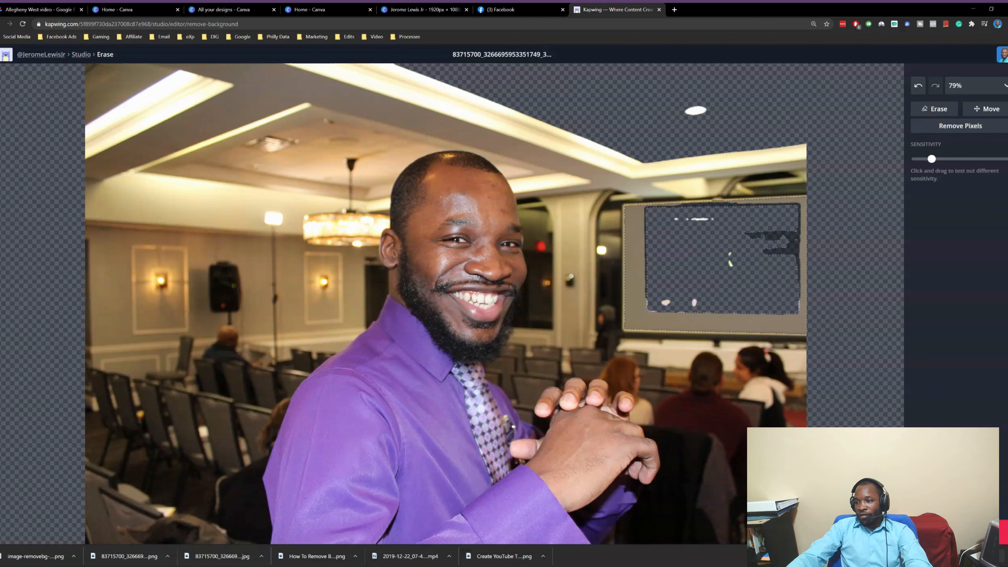
pyautogui.click(922, 130)
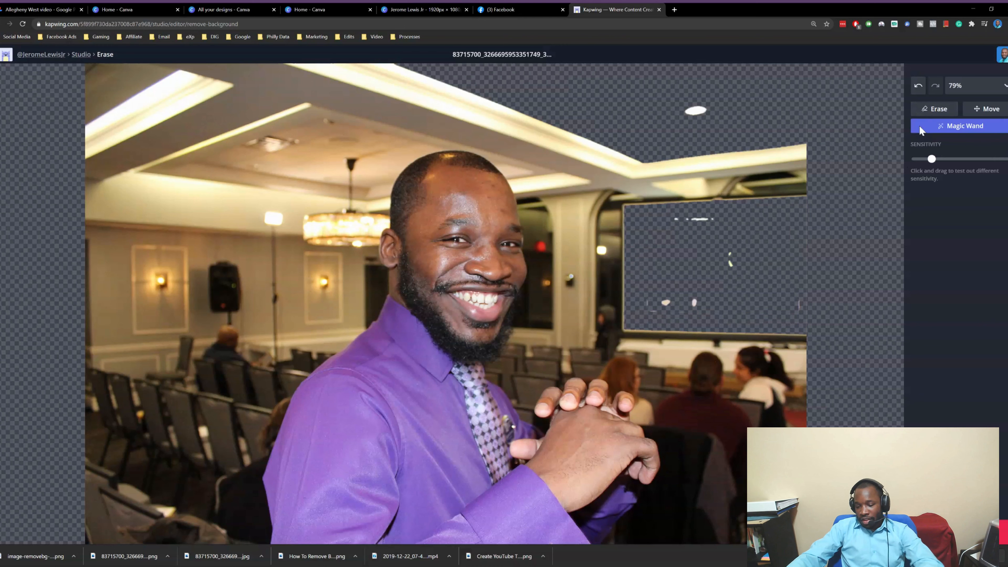
pyautogui.click(557, 136)
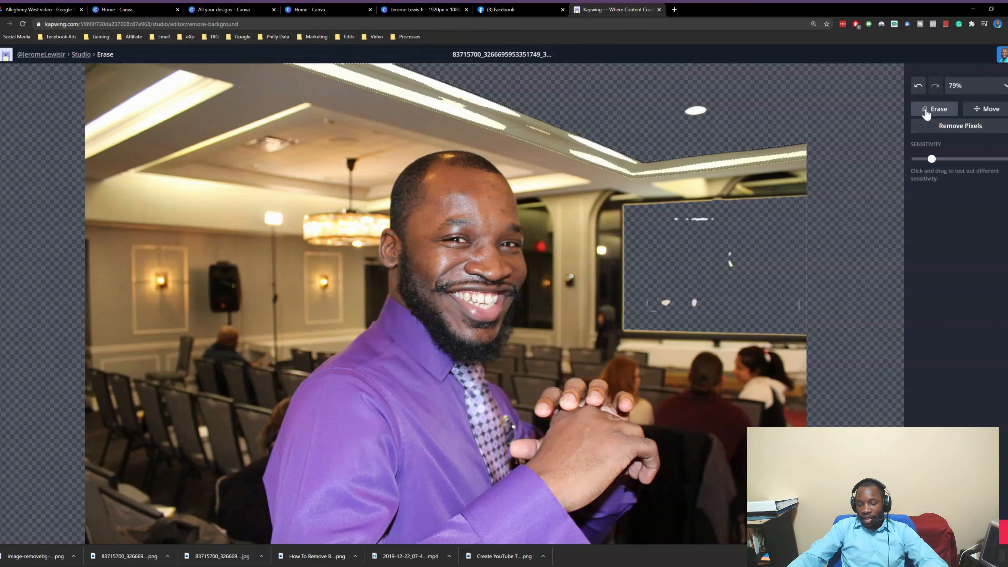
pyautogui.click(927, 112)
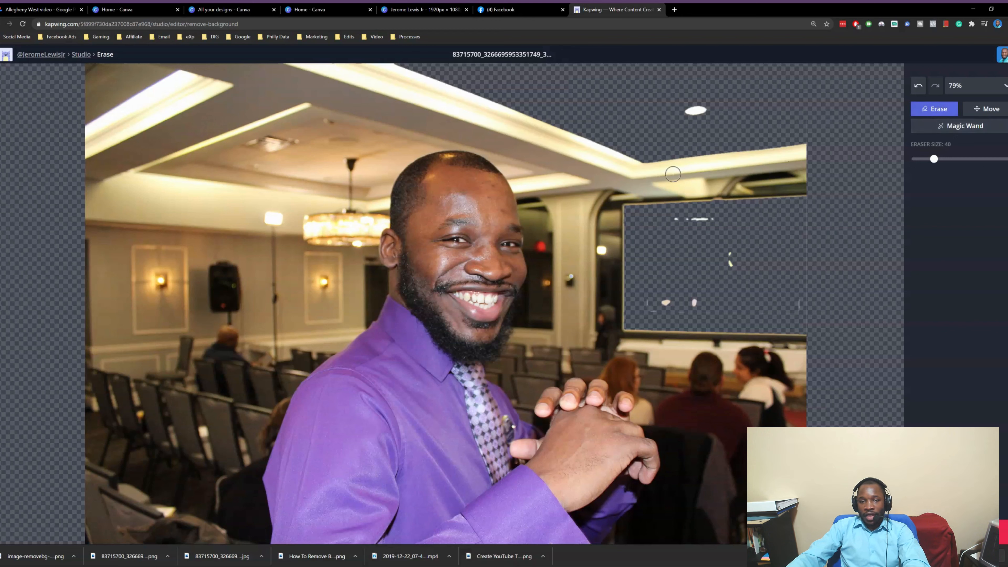
# Brush small ceiling spots, then enlarge the eraser to size 179 and clear the ceiling's right end
pyautogui.click(674, 175)
pyautogui.moveTo(698, 154); pyautogui.dragTo(694, 180)
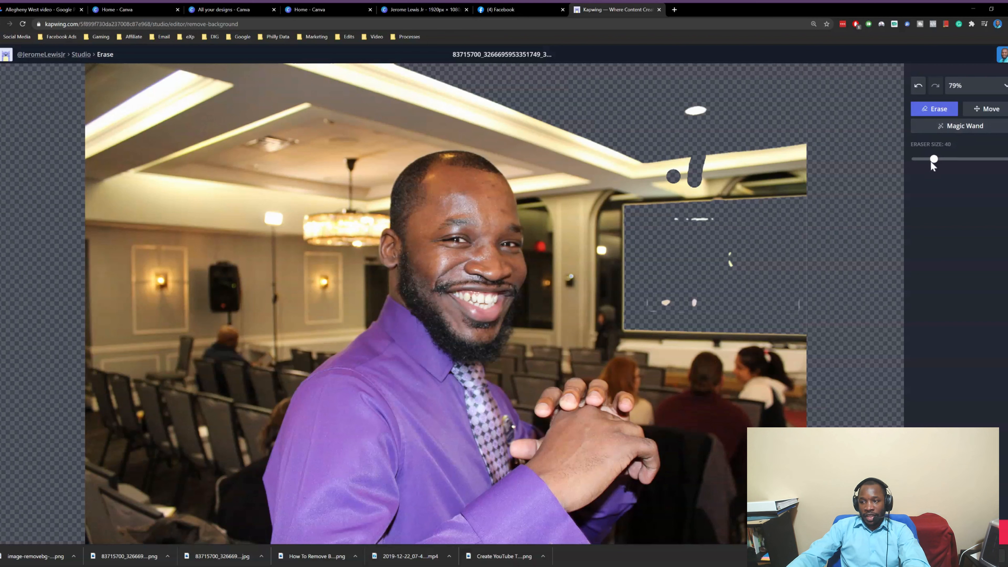
pyautogui.moveTo(932, 159); pyautogui.dragTo(999, 159)
pyautogui.moveTo(784, 159)
pyautogui.mouseDown()
pyautogui.moveTo(799, 322)
pyautogui.moveTo(746, 517)
pyautogui.moveTo(749, 421)
pyautogui.moveTo(716, 198)
pyautogui.moveTo(724, 118)
pyautogui.moveTo(643, 187)
pyautogui.moveTo(700, 208)
pyautogui.moveTo(635, 274)
pyautogui.moveTo(714, 355)
pyautogui.moveTo(730, 512)
pyautogui.moveTo(683, 528)
pyautogui.mouseUp()
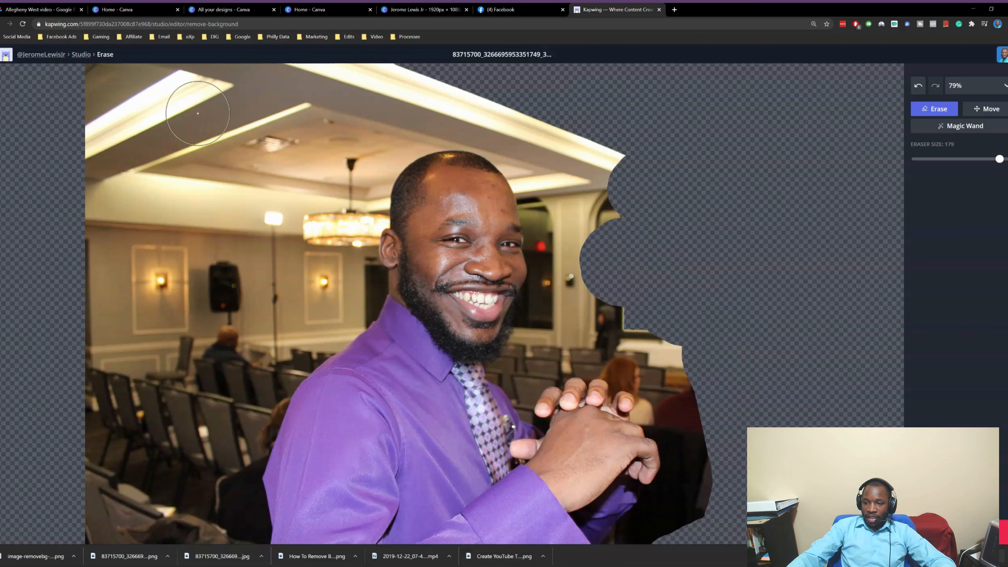
# Erase the right edge, top ceiling strip and upper-left wall, undoing the last left-side stroke
pyautogui.moveTo(161, 93); pyautogui.dragTo(109, 102)
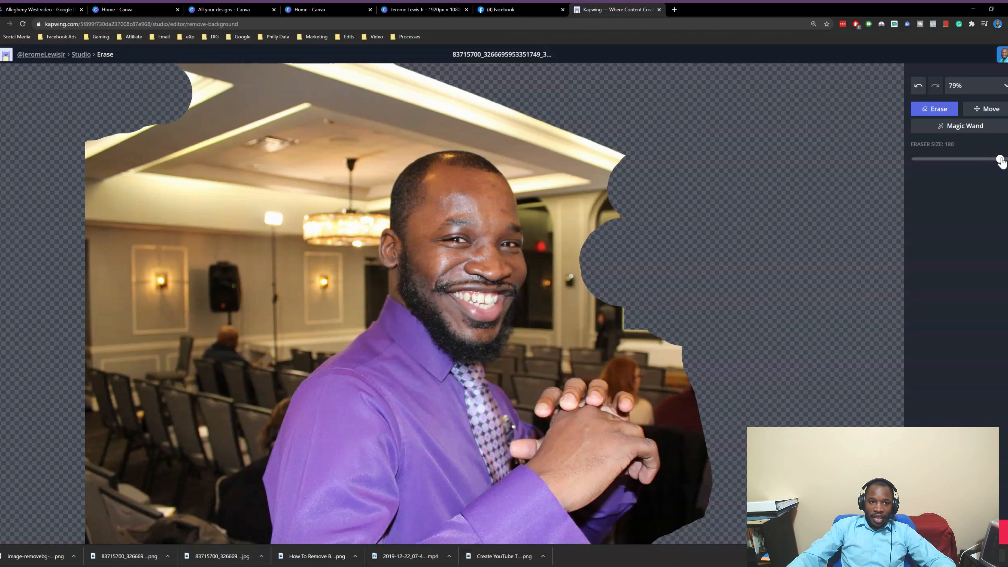
pyautogui.moveTo(254, 84)
pyautogui.mouseDown()
pyautogui.moveTo(135, 113)
pyautogui.moveTo(469, 96)
pyautogui.moveTo(610, 157)
pyautogui.moveTo(615, 170)
pyautogui.mouseUp()
pyautogui.moveTo(210, 106)
pyautogui.mouseDown()
pyautogui.moveTo(88, 146)
pyautogui.moveTo(69, 218)
pyautogui.moveTo(319, 108)
pyautogui.moveTo(153, 201)
pyautogui.moveTo(26, 295)
pyautogui.moveTo(115, 534)
pyautogui.moveTo(194, 557)
pyautogui.moveTo(216, 548)
pyautogui.moveTo(131, 537)
pyautogui.moveTo(80, 363)
pyautogui.moveTo(106, 269)
pyautogui.moveTo(396, 95)
pyautogui.moveTo(494, 90)
pyautogui.moveTo(572, 133)
pyautogui.moveTo(599, 194)
pyautogui.moveTo(592, 283)
pyautogui.moveTo(601, 328)
pyautogui.moveTo(686, 363)
pyautogui.moveTo(722, 475)
pyautogui.moveTo(679, 529)
pyautogui.mouseUp()
pyautogui.moveTo(89, 238)
pyautogui.mouseDown()
pyautogui.moveTo(143, 487)
pyautogui.moveTo(161, 529)
pyautogui.moveTo(191, 498)
pyautogui.moveTo(208, 533)
pyautogui.moveTo(151, 322)
pyautogui.moveTo(204, 198)
pyautogui.moveTo(246, 223)
pyautogui.moveTo(193, 328)
pyautogui.moveTo(181, 437)
pyautogui.moveTo(241, 302)
pyautogui.moveTo(384, 141)
pyautogui.mouseUp()
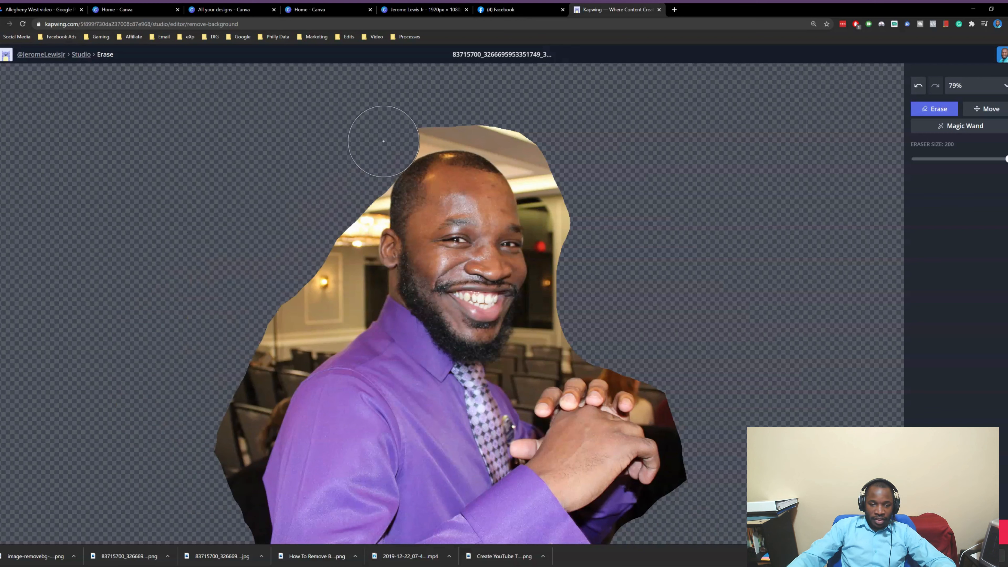
pyautogui.hotkey('ctrl', 'z')
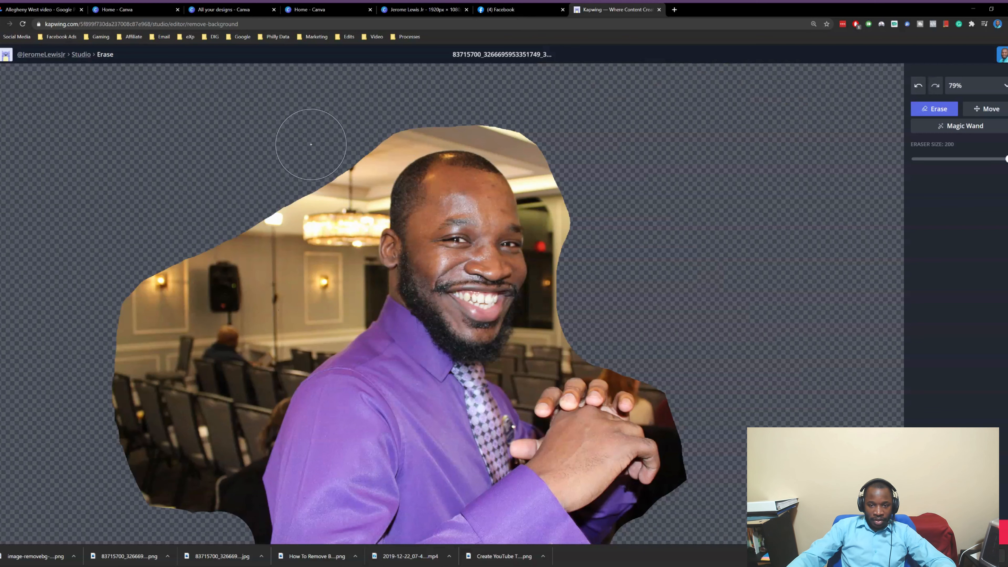
# Erase the left wall, bottom-left chairs and the dark strip beside the hands
pyautogui.moveTo(333, 159)
pyautogui.mouseDown()
pyautogui.moveTo(379, 131)
pyautogui.moveTo(135, 491)
pyautogui.moveTo(112, 326)
pyautogui.mouseUp()
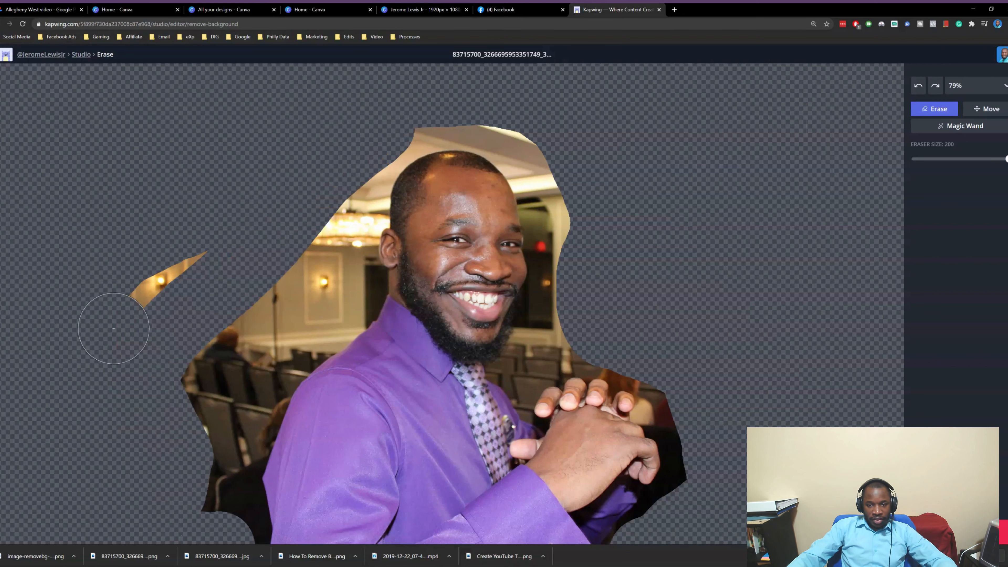
pyautogui.moveTo(175, 290)
pyautogui.mouseDown()
pyautogui.moveTo(201, 508)
pyautogui.moveTo(259, 270)
pyautogui.moveTo(371, 102)
pyautogui.moveTo(469, 92)
pyautogui.moveTo(522, 106)
pyautogui.moveTo(581, 162)
pyautogui.moveTo(590, 221)
pyautogui.moveTo(580, 175)
pyautogui.moveTo(590, 293)
pyautogui.moveTo(580, 319)
pyautogui.moveTo(596, 321)
pyautogui.mouseUp()
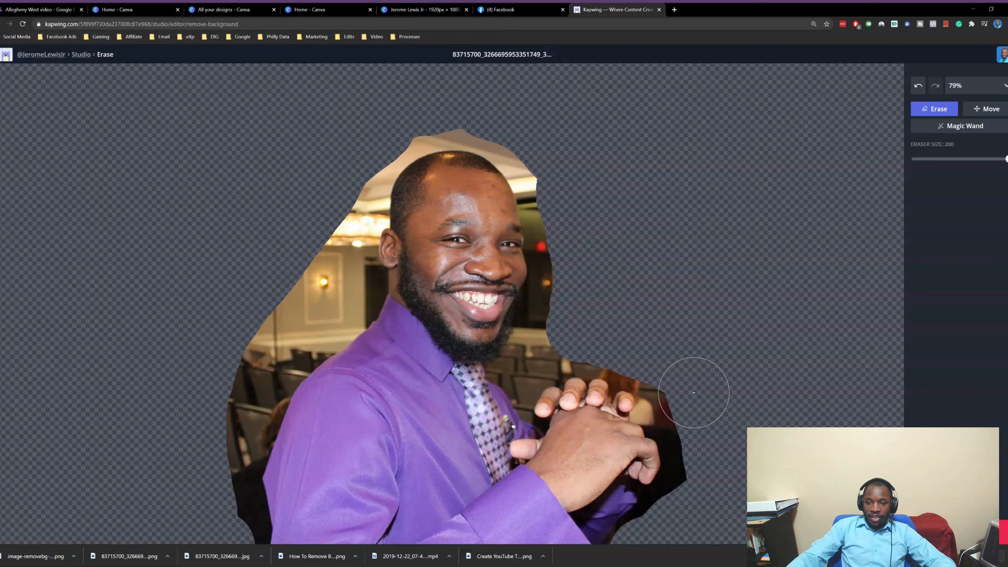
pyautogui.moveTo(698, 387); pyautogui.dragTo(690, 427)
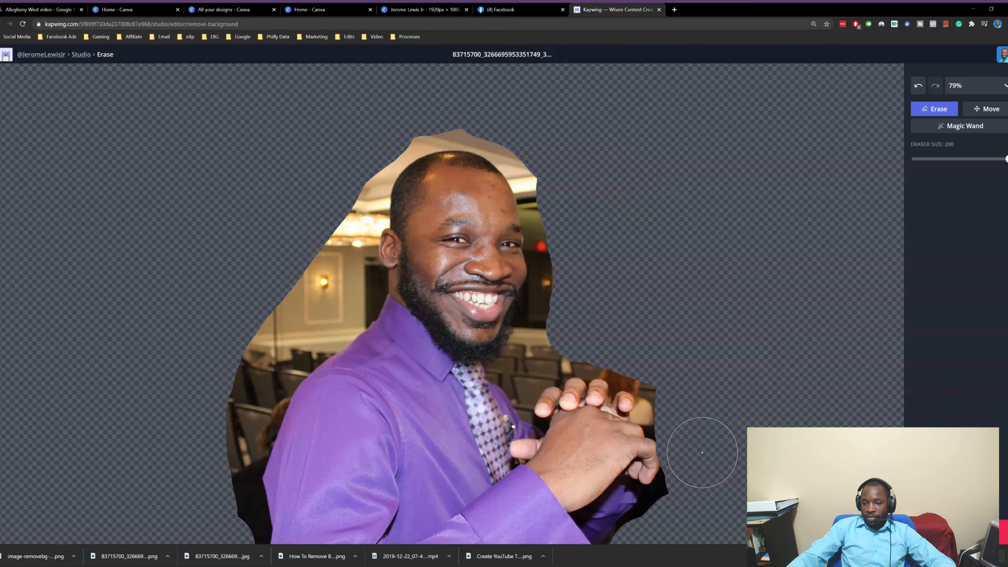
pyautogui.hotkey('ctrl', 'z')
pyautogui.moveTo(675, 349)
pyautogui.mouseDown()
pyautogui.moveTo(707, 427)
pyautogui.moveTo(694, 504)
pyautogui.mouseUp()
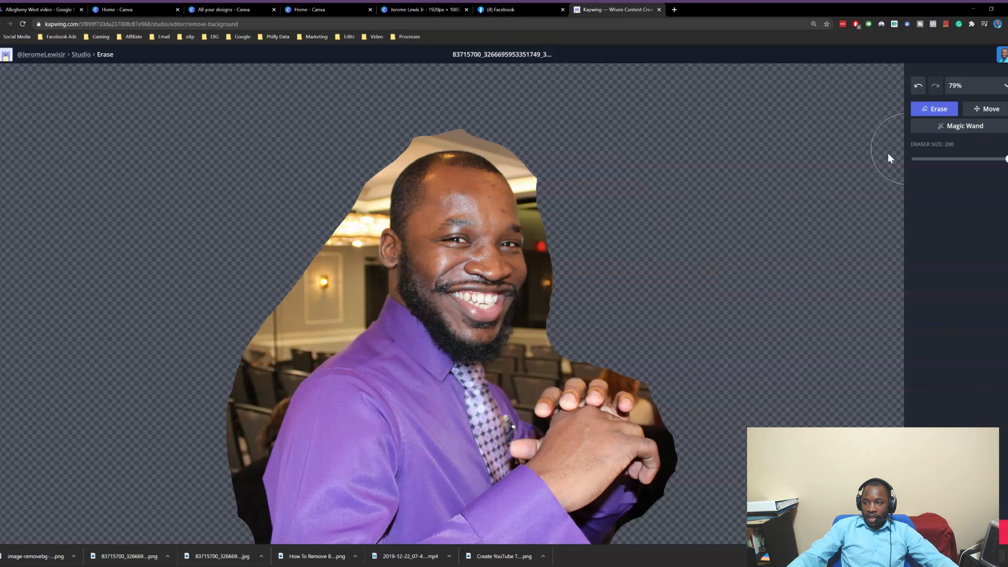
# Clear leftover background around the head and shoulder, then return to the workspace page
pyautogui.moveTo(560, 174)
pyautogui.mouseDown()
pyautogui.moveTo(513, 123)
pyautogui.moveTo(475, 117)
pyautogui.moveTo(473, 107)
pyautogui.moveTo(437, 120)
pyautogui.moveTo(489, 117)
pyautogui.moveTo(535, 151)
pyautogui.moveTo(556, 211)
pyautogui.moveTo(551, 312)
pyautogui.mouseUp()
pyautogui.moveTo(346, 203)
pyautogui.mouseDown()
pyautogui.moveTo(356, 206)
pyautogui.moveTo(378, 162)
pyautogui.moveTo(360, 165)
pyautogui.mouseUp()
pyautogui.moveTo(402, 131); pyautogui.dragTo(427, 102)
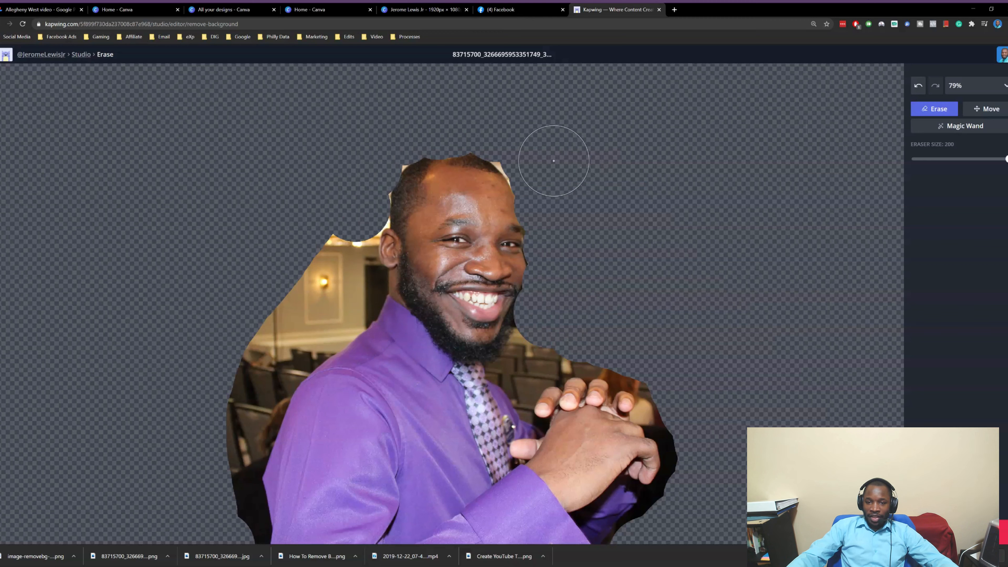
pyautogui.moveTo(522, 142)
pyautogui.mouseDown()
pyautogui.moveTo(537, 170)
pyautogui.moveTo(521, 144)
pyautogui.mouseUp()
pyautogui.moveTo(261, 196)
pyautogui.mouseDown()
pyautogui.moveTo(333, 225)
pyautogui.moveTo(319, 293)
pyautogui.moveTo(252, 360)
pyautogui.moveTo(224, 420)
pyautogui.moveTo(210, 492)
pyautogui.moveTo(225, 508)
pyautogui.moveTo(198, 482)
pyautogui.mouseUp()
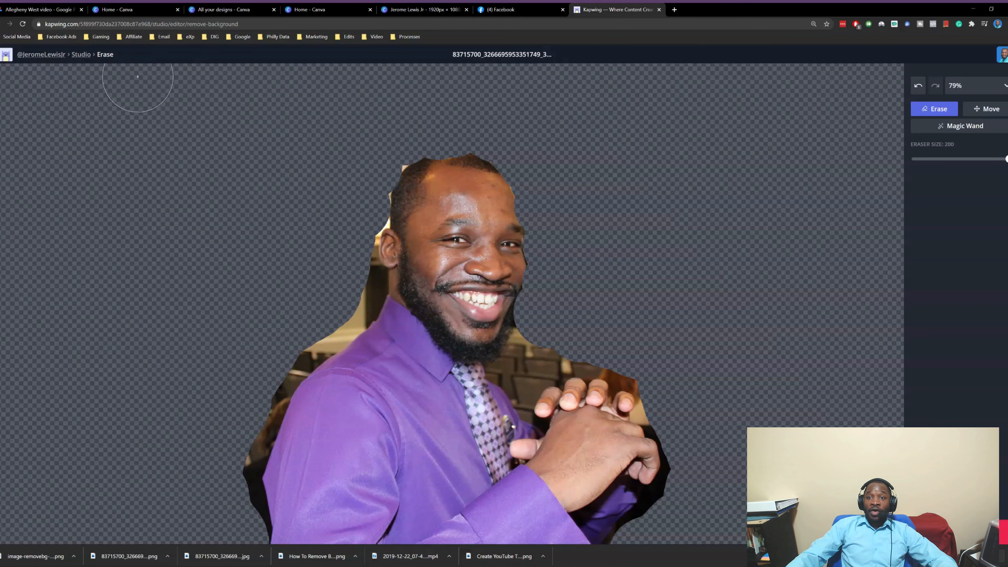
pyautogui.click(60, 60)
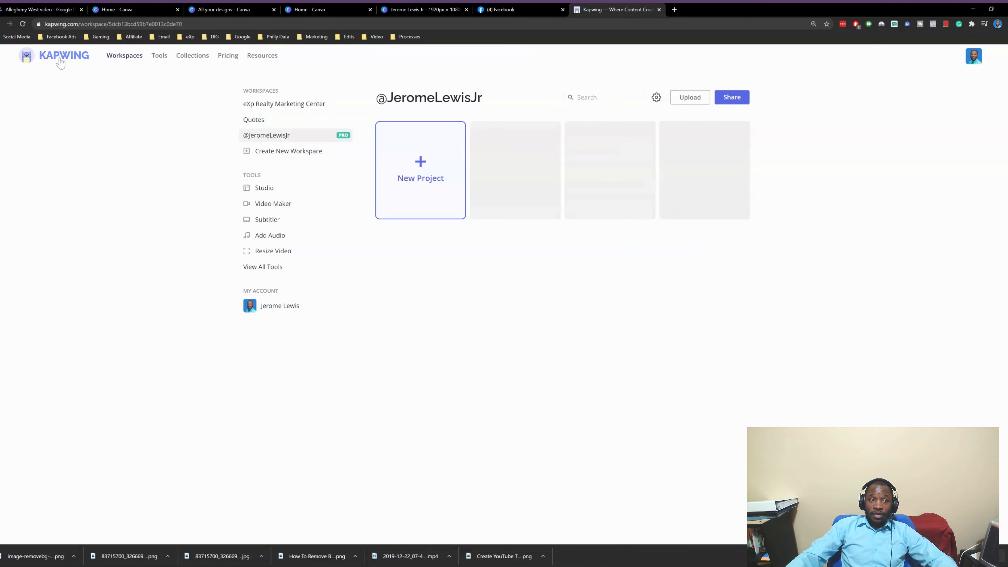
# Create a Studio project with the 2.58-second webcam video, select its layer and show its Effects
pyautogui.click(406, 154)
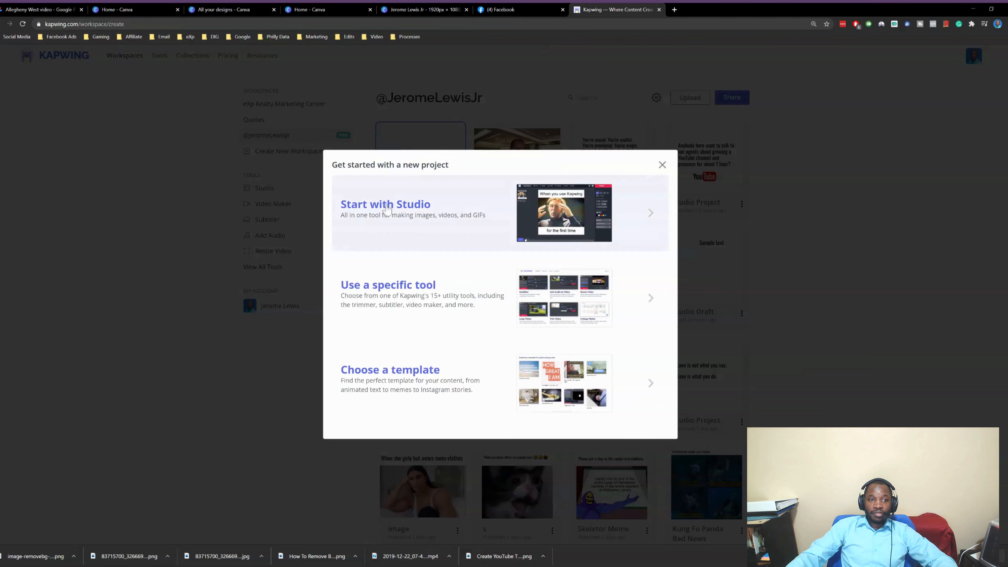
pyautogui.click(399, 208)
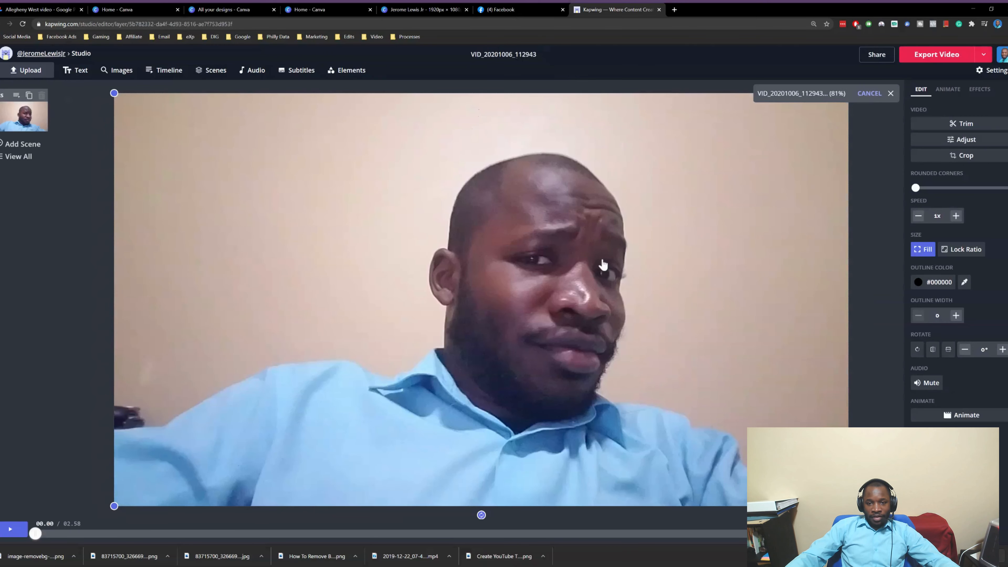
pyautogui.click(891, 162)
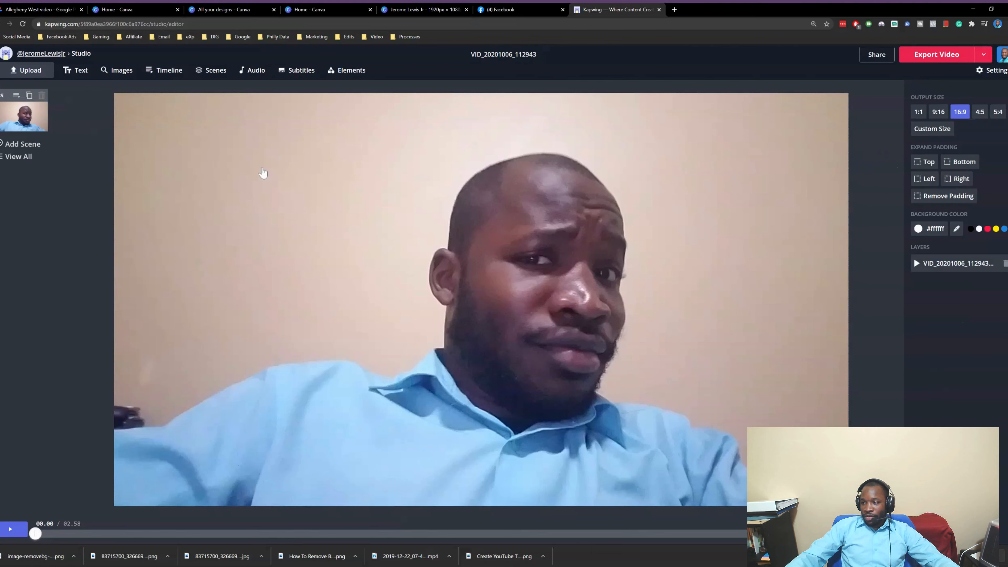
pyautogui.click(262, 173)
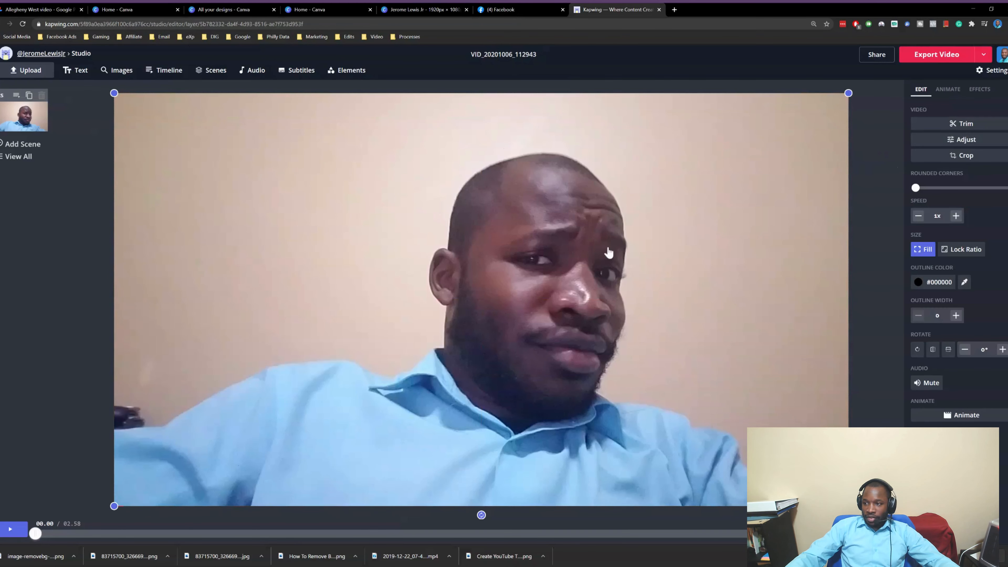
pyautogui.click(955, 95)
pyautogui.click(975, 92)
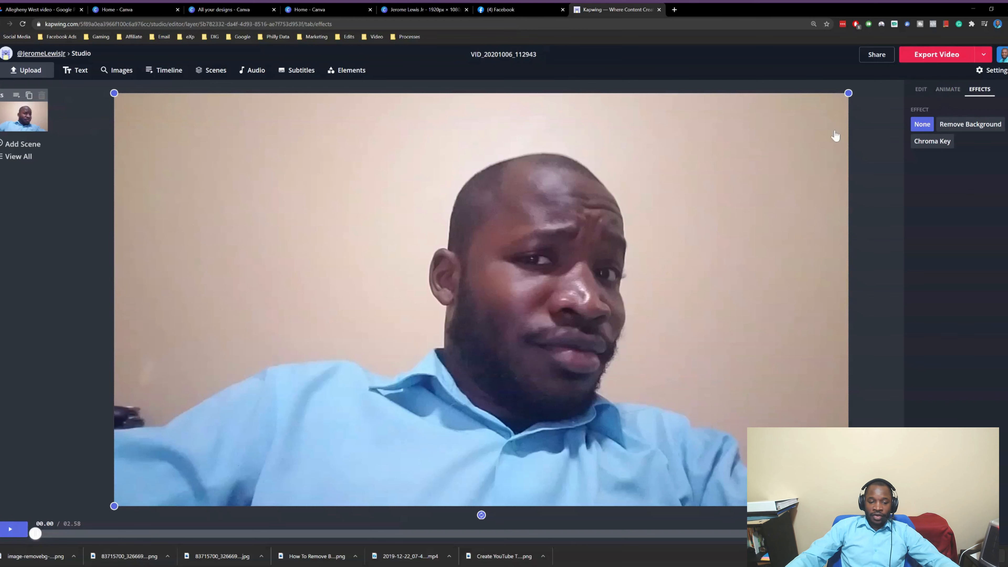
# Apply Remove Background to the webcam video and preview it, pausing at 02.00
pyautogui.click(984, 127)
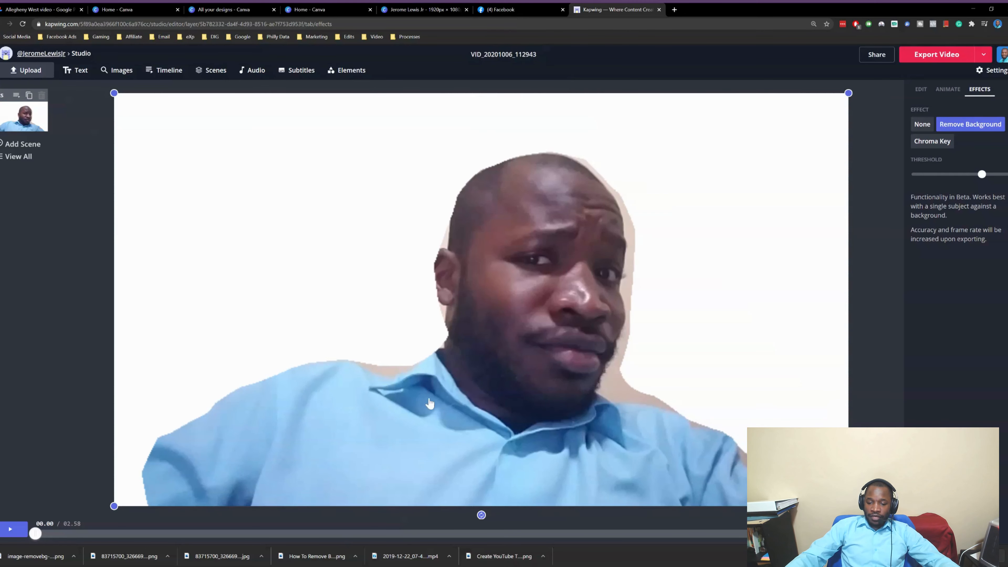
pyautogui.click(11, 529)
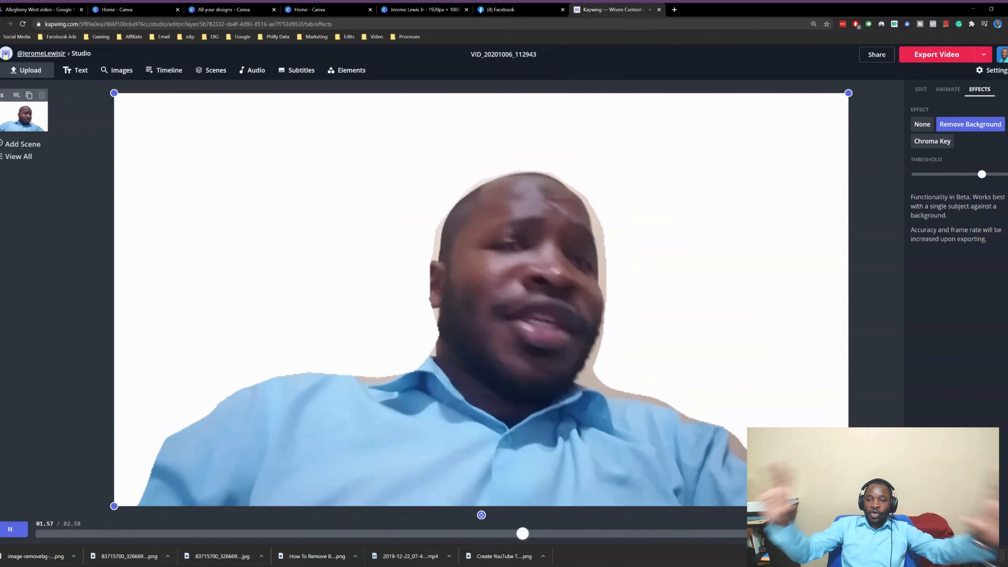
pyautogui.click(8, 530)
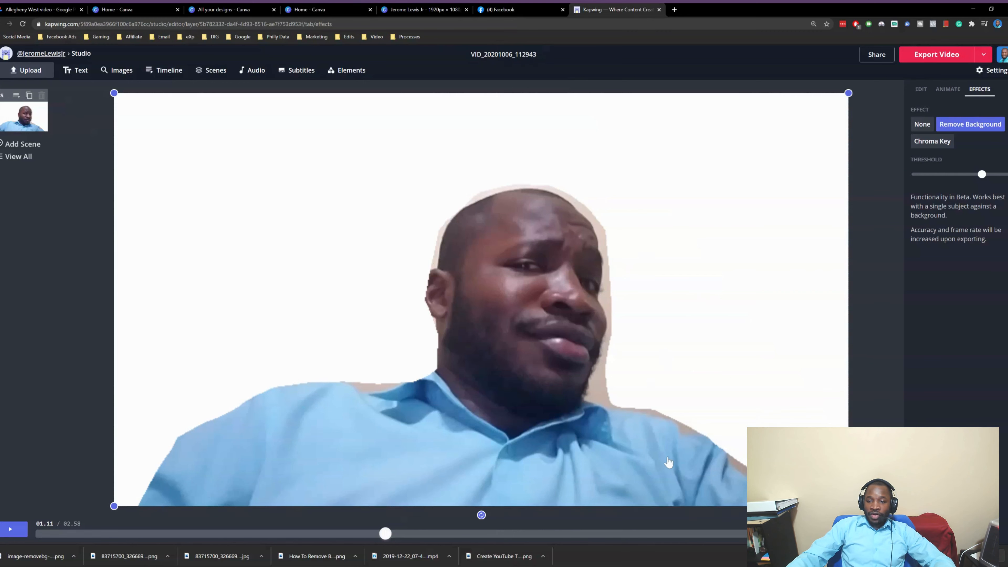
pyautogui.click(11, 529)
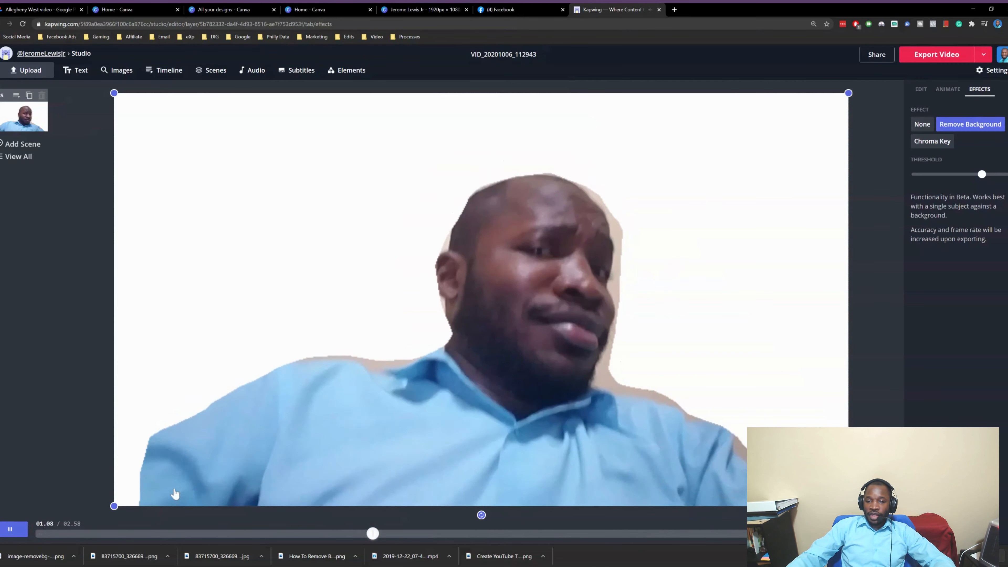
pyautogui.click(20, 537)
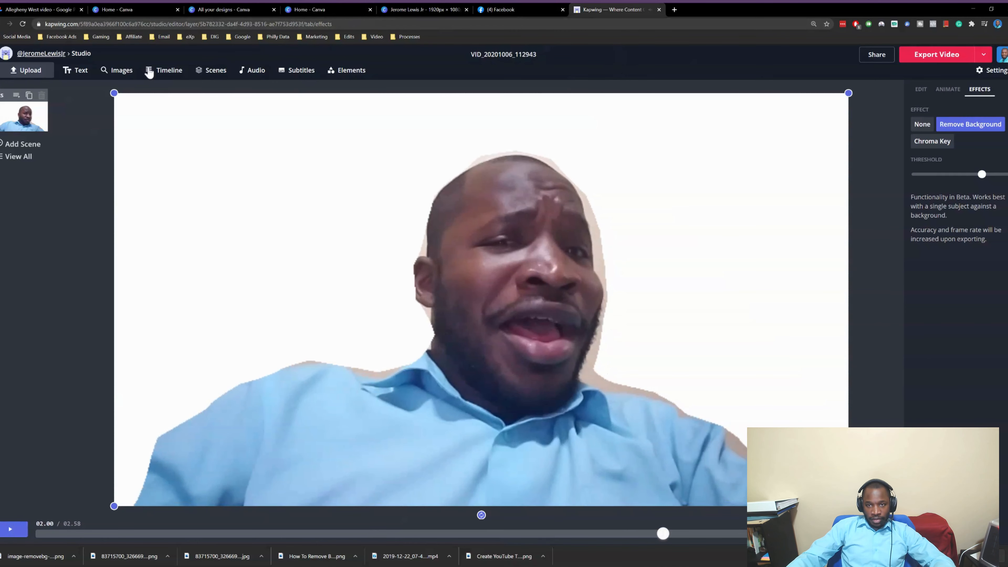
# Start a new blank Studio project from the workspace projects page
pyautogui.click(55, 55)
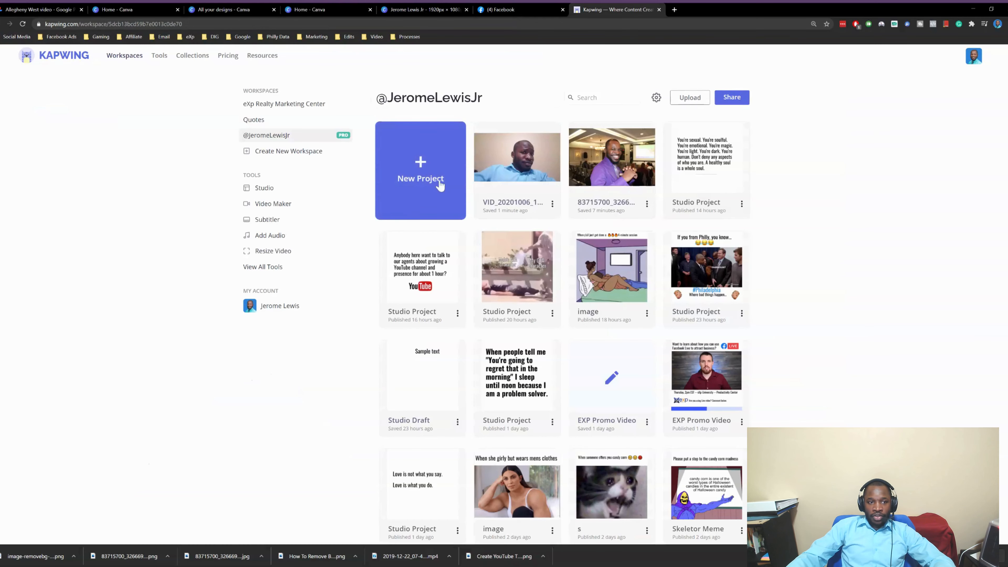
pyautogui.click(400, 190)
pyautogui.click(439, 216)
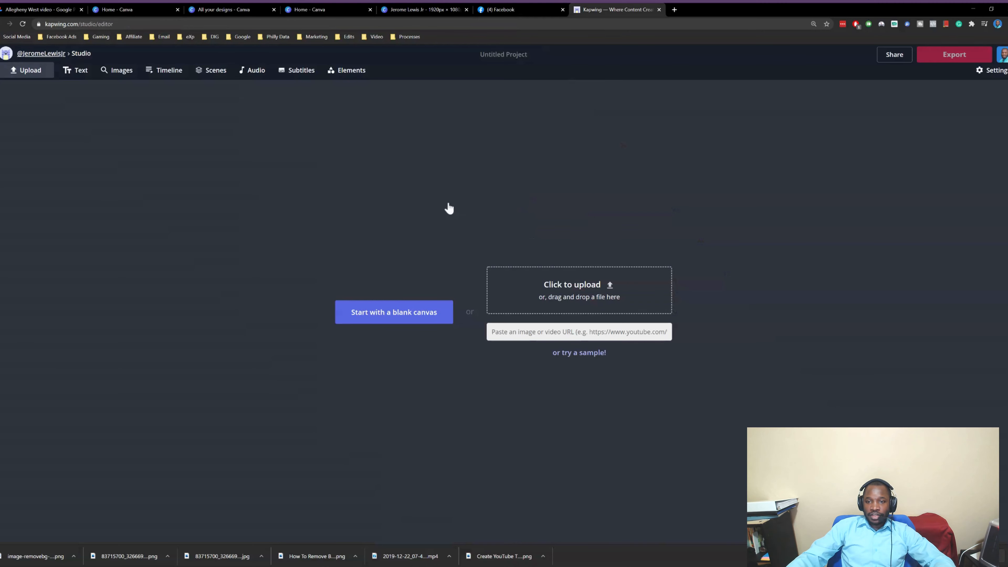